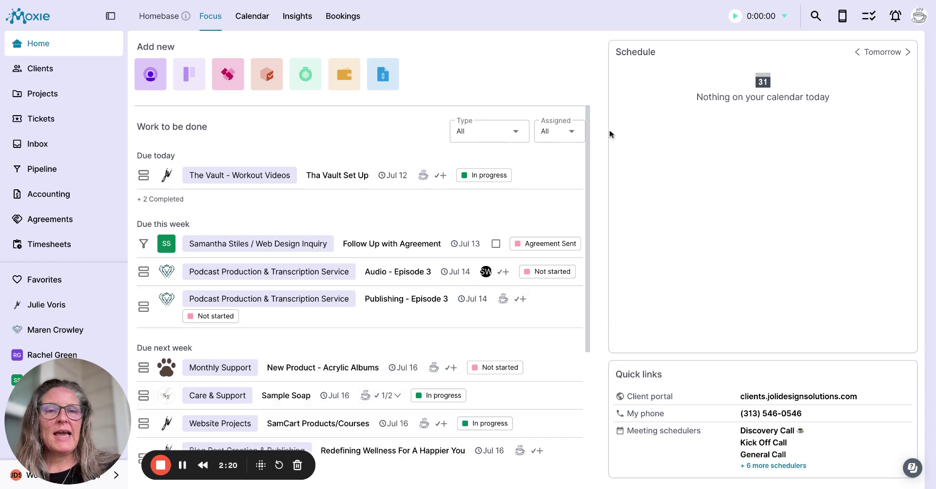
- Look through the daily entries in the Focus page's schedule, moving between today and the following days
{"action": "left_click", "coordinate": [856, 51]}
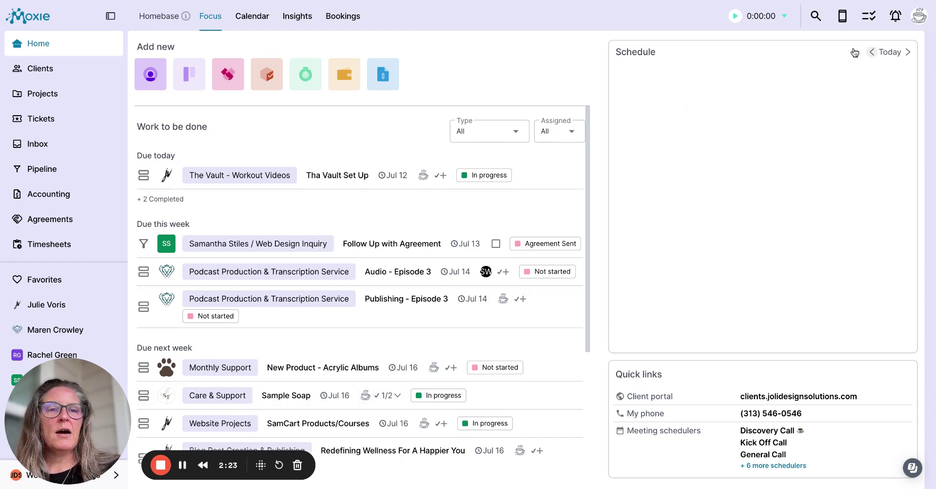
{"action": "left_click", "coordinate": [908, 52]}
{"action": "left_click", "coordinate": [908, 52]}
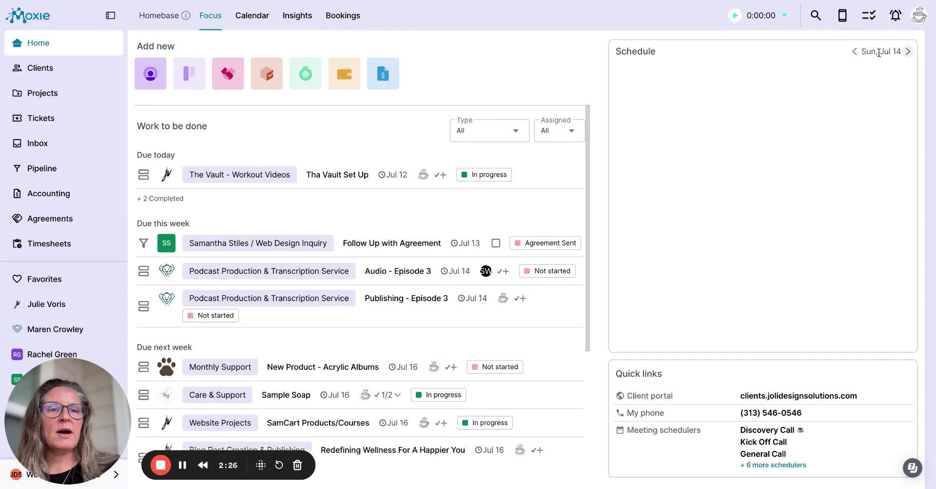
{"action": "left_click", "coordinate": [908, 52]}
{"action": "left_click", "coordinate": [853, 51]}
{"action": "left_click", "coordinate": [854, 52]}
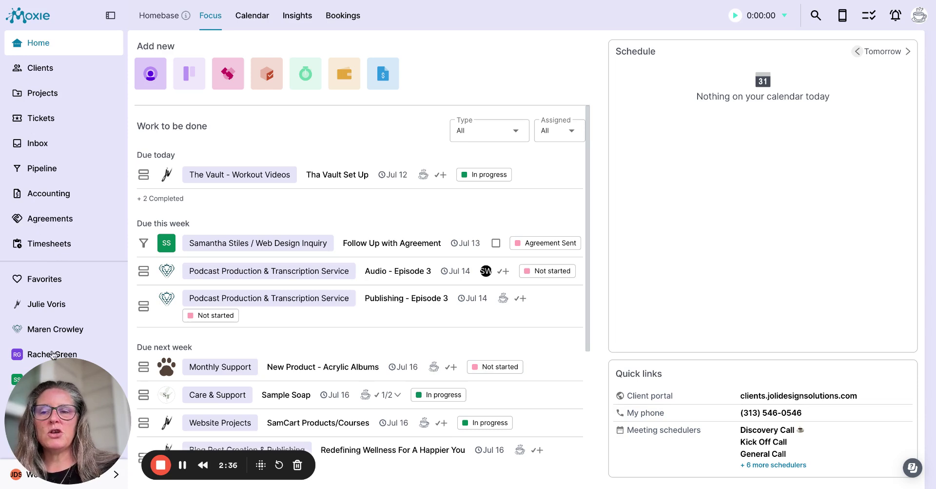
- Add Break Free Hypnosis Center to the favorites from the client list, and remove it again
{"action": "left_click_drag", "start_coordinate": [62, 401], "coordinate": [483, 401]}
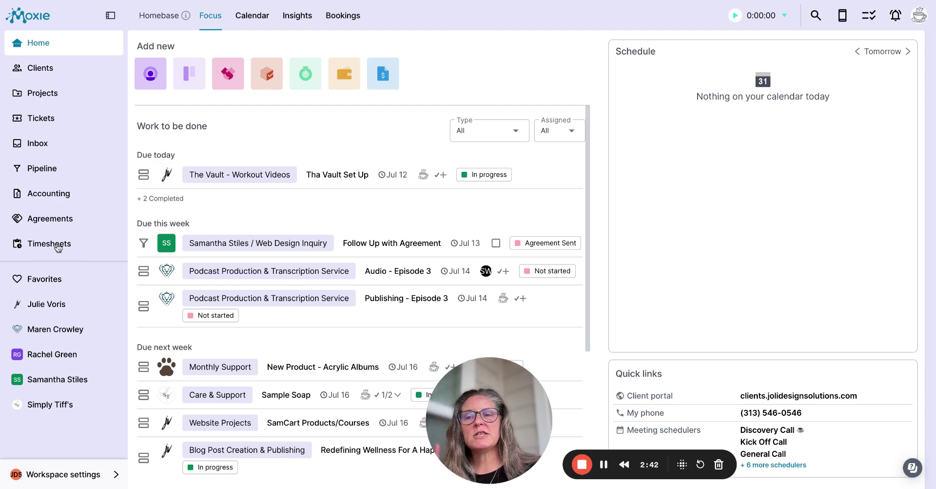
{"action": "left_click", "coordinate": [35, 72]}
{"action": "left_click", "coordinate": [147, 153]}
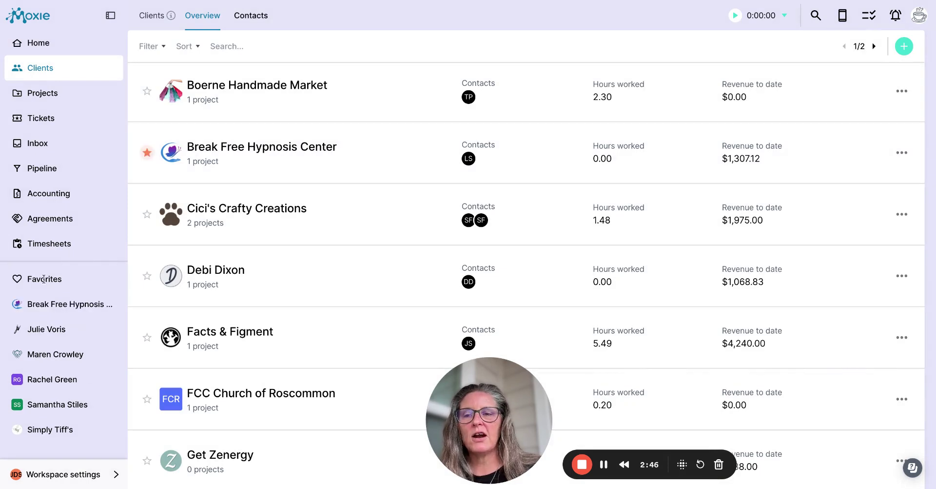
{"action": "left_click", "coordinate": [147, 153]}
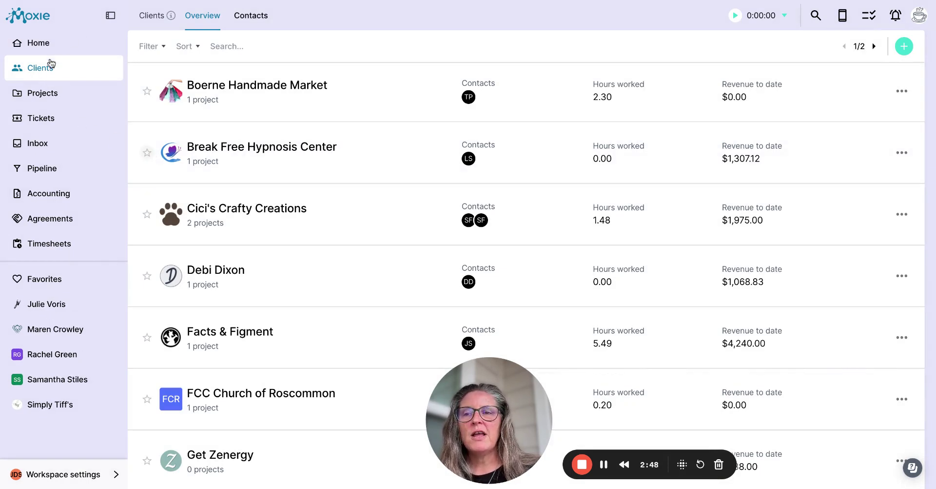
- Collapse the navigation sidebar so that it only shows icons
{"action": "left_click", "coordinate": [111, 16]}
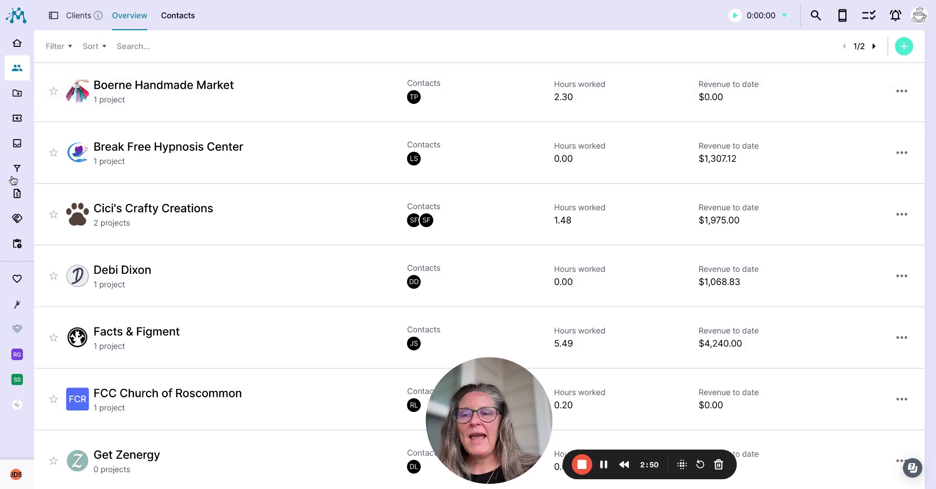
{"action": "left_click", "coordinate": [53, 19]}
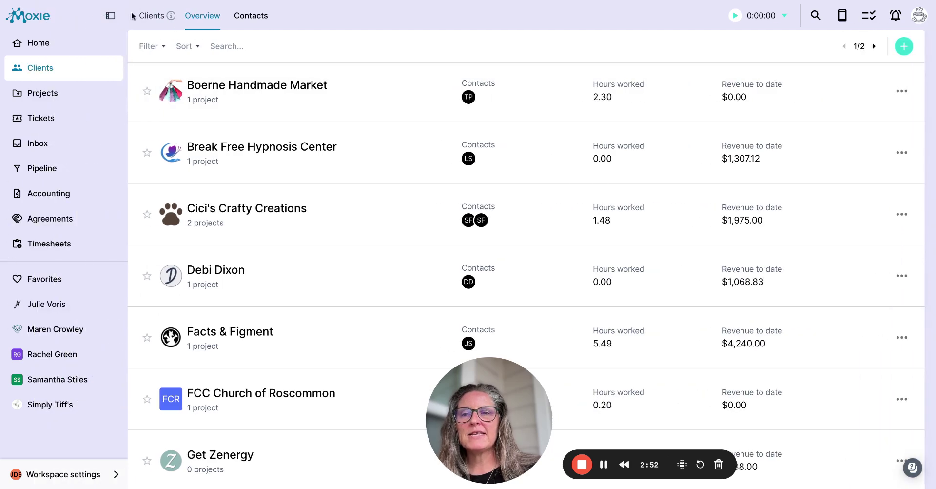
{"action": "left_click", "coordinate": [108, 18]}
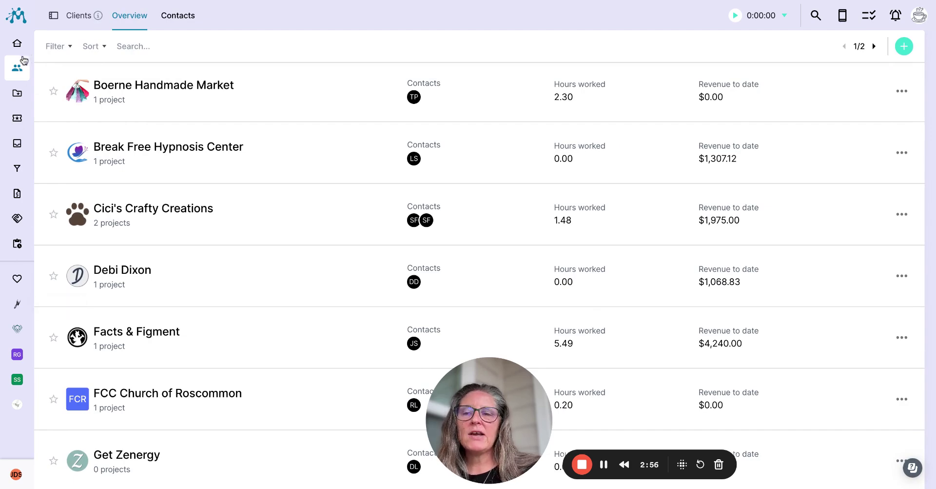
{"action": "left_click", "coordinate": [54, 15]}
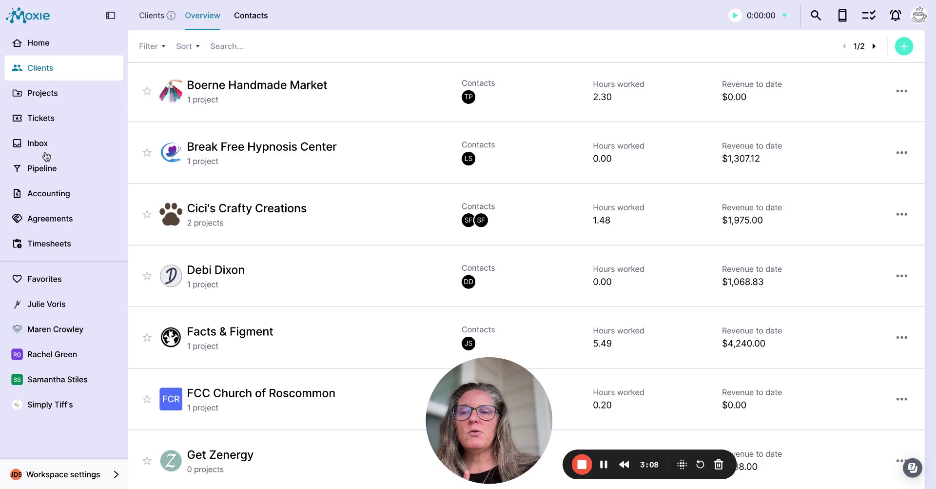
{"action": "left_click", "coordinate": [109, 16]}
- View the Homebase calendar and examine its available layout options
{"action": "left_click", "coordinate": [17, 43]}
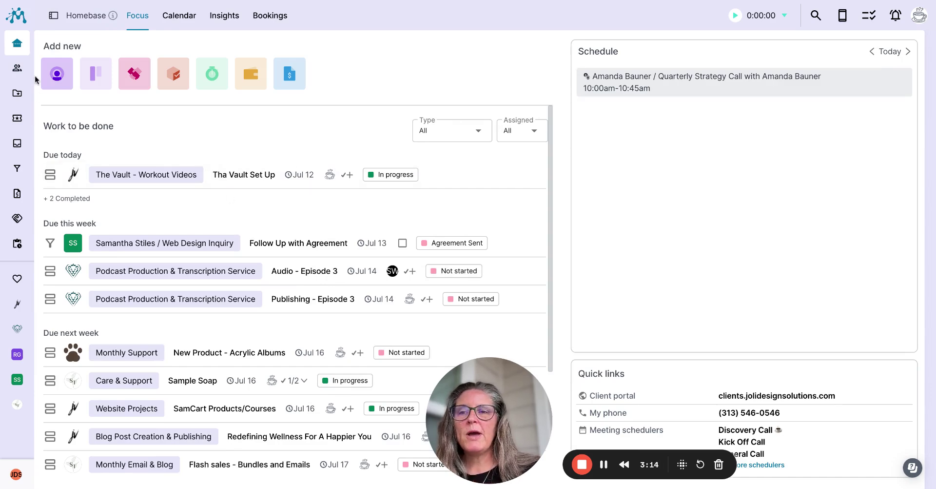
{"action": "left_click", "coordinate": [195, 14]}
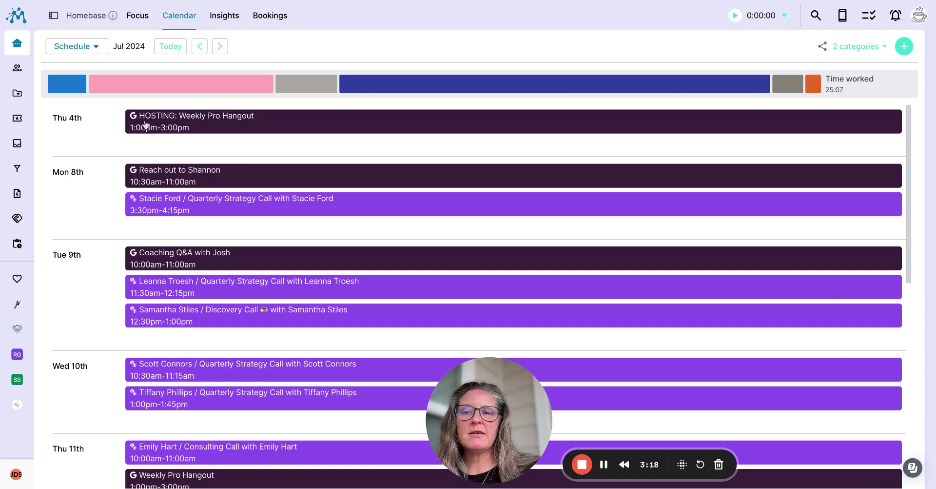
{"action": "left_click", "coordinate": [90, 47]}
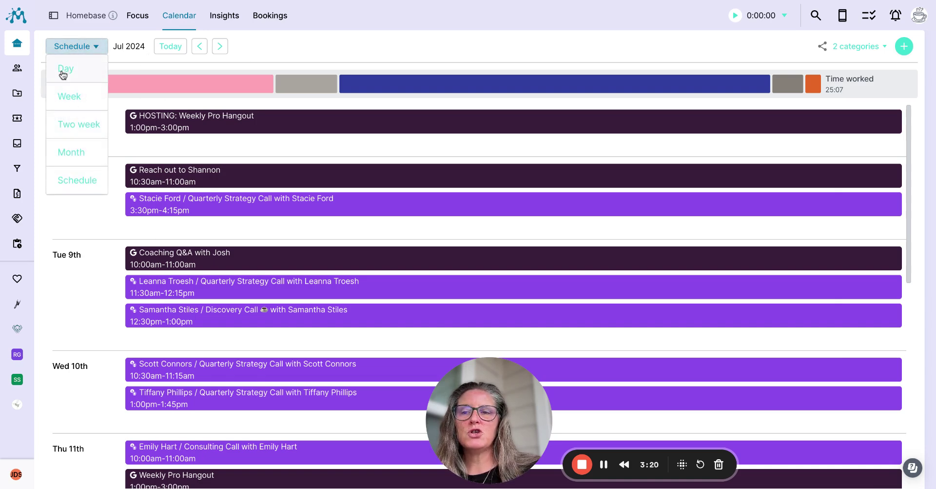
{"action": "left_click", "coordinate": [288, 49]}
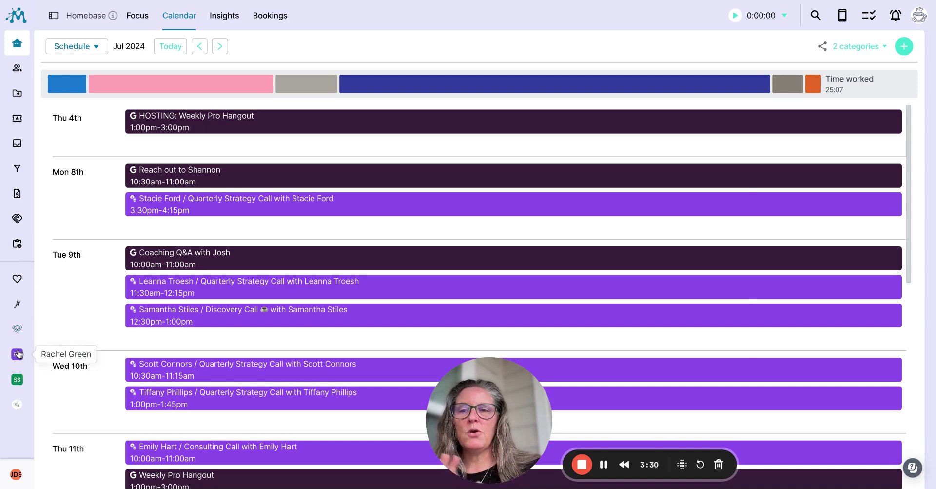
- Review the workspace's Products & services list and its agreement templates
{"action": "left_click", "coordinate": [16, 473]}
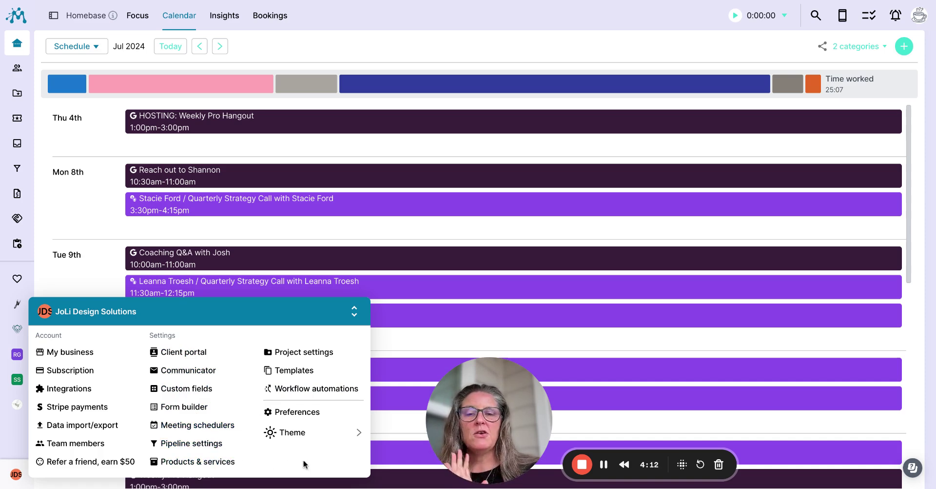
{"action": "left_click", "coordinate": [228, 463]}
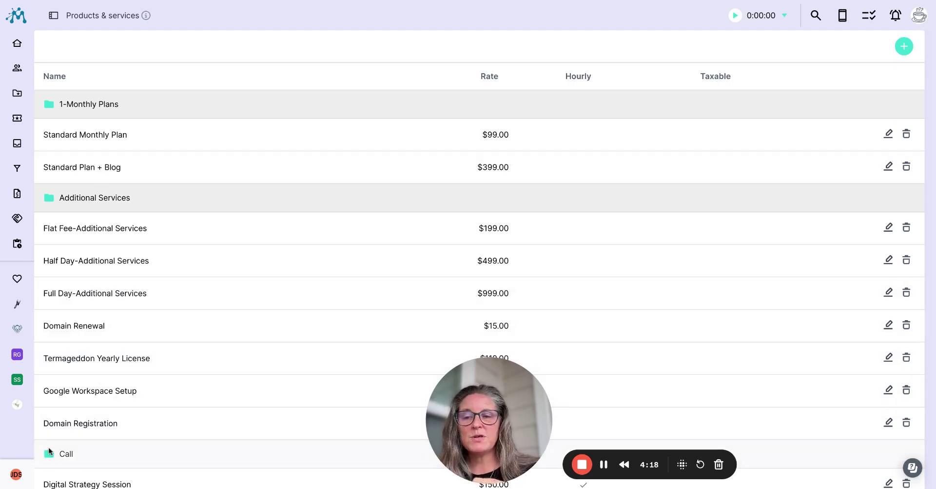
{"action": "left_click", "coordinate": [16, 474]}
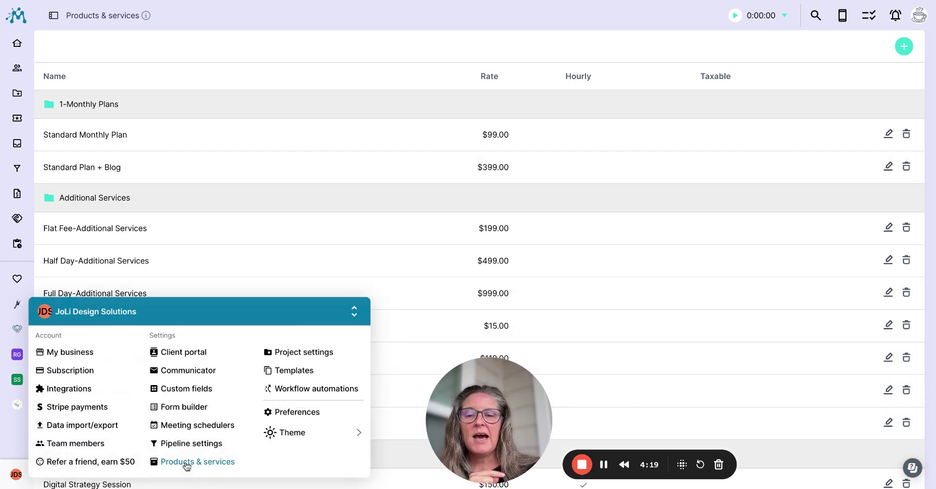
{"action": "left_click", "coordinate": [297, 372]}
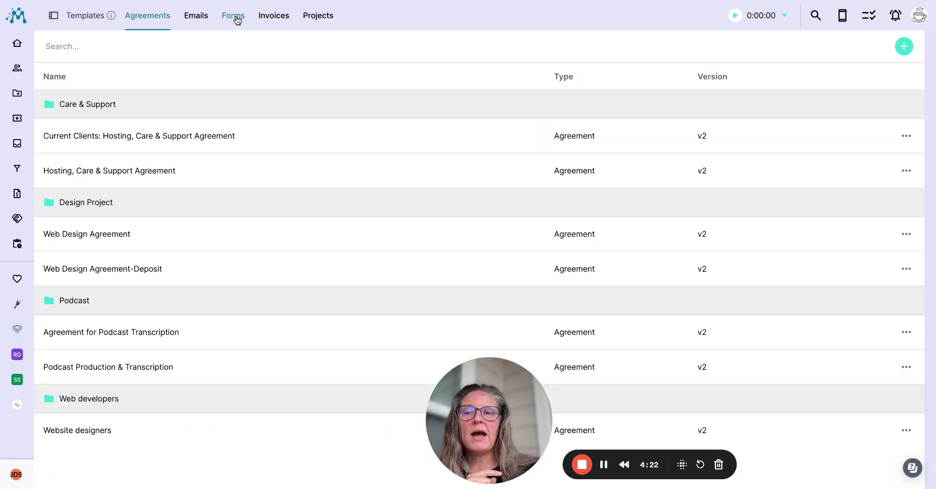
- Look through the email, form, invoice and project templates, and expand the A-Web Design Project template to review its tasks
{"action": "left_click", "coordinate": [205, 18]}
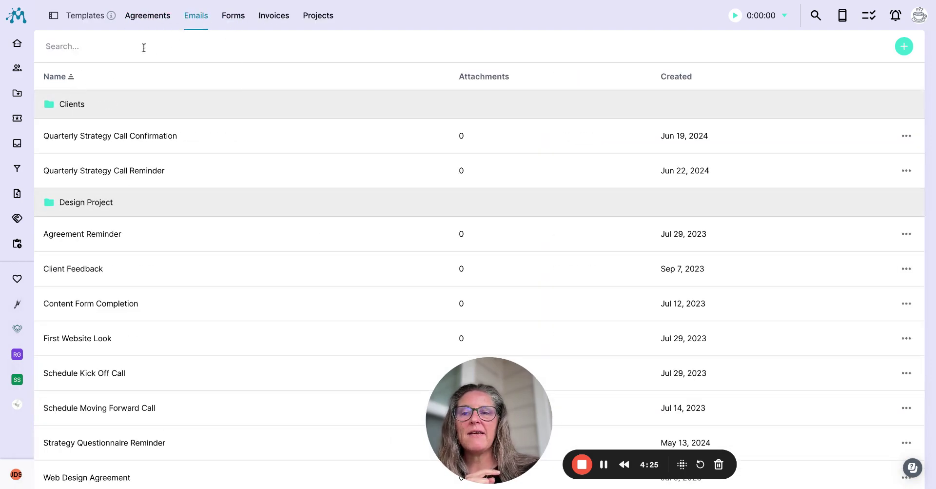
{"action": "left_click", "coordinate": [243, 17]}
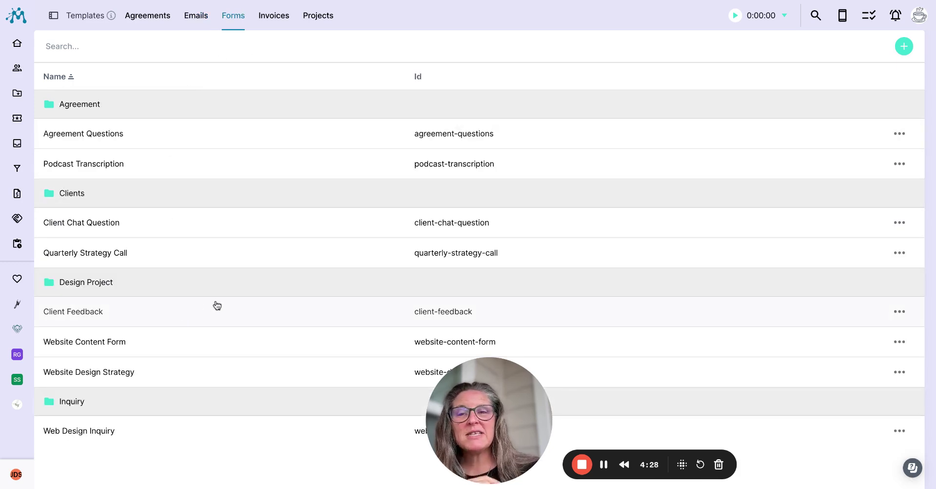
{"action": "left_click", "coordinate": [272, 18]}
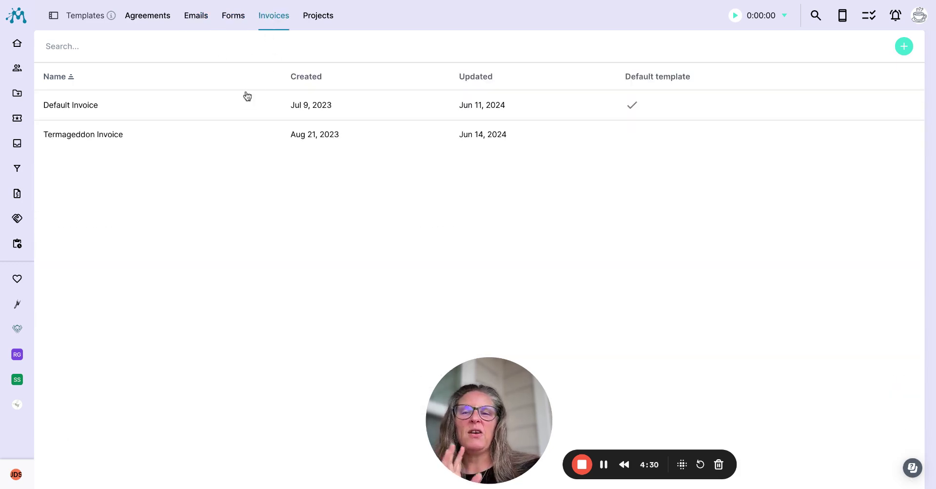
{"action": "left_click", "coordinate": [325, 16]}
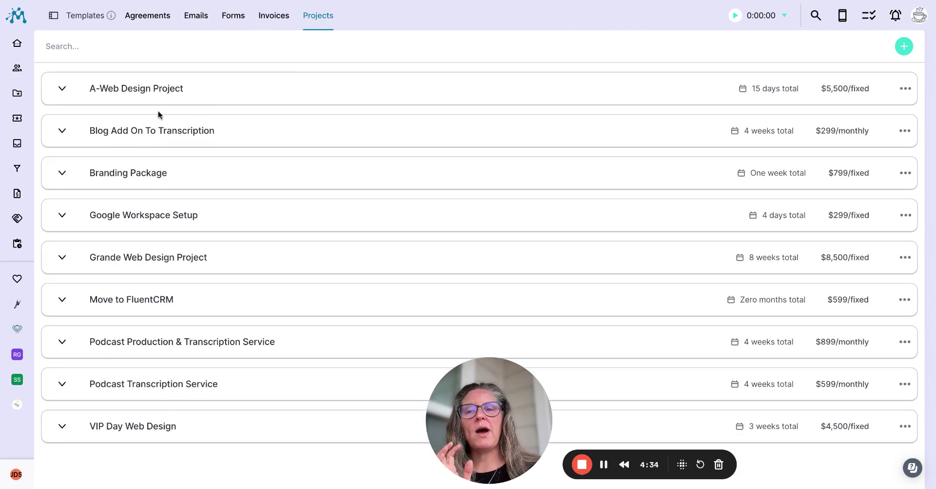
{"action": "left_click", "coordinate": [63, 89]}
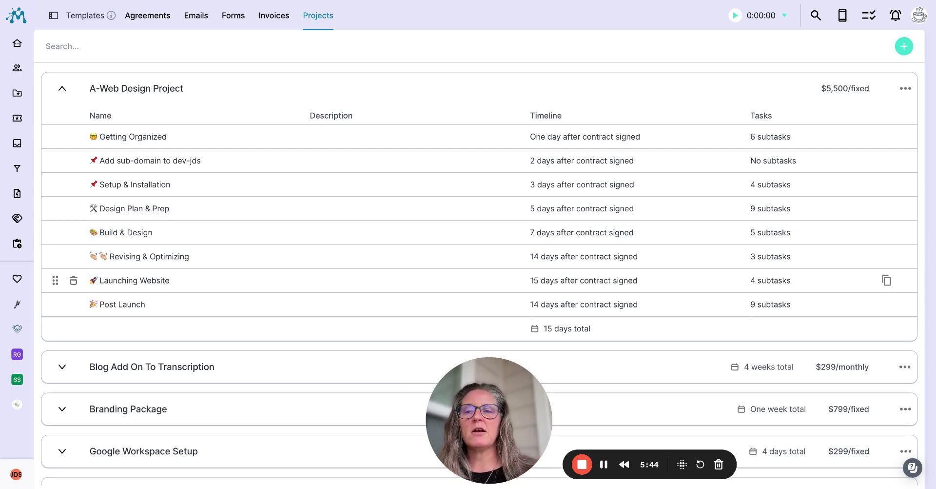
- Examine the Web Design Inquiry email template's content, close it unchanged and look back over the email template list
{"action": "left_click", "coordinate": [197, 15]}
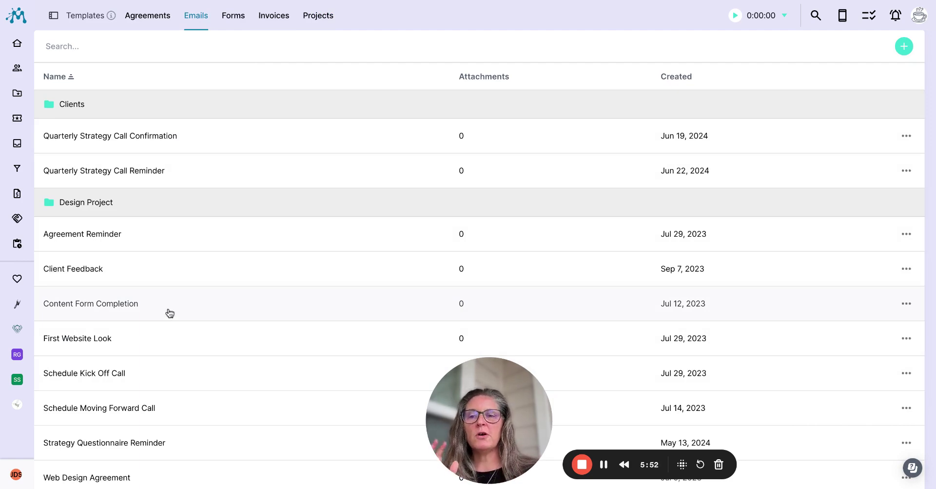
{"action": "scroll", "coordinate": [132, 287], "scroll_direction": "down", "scroll_amount": 5}
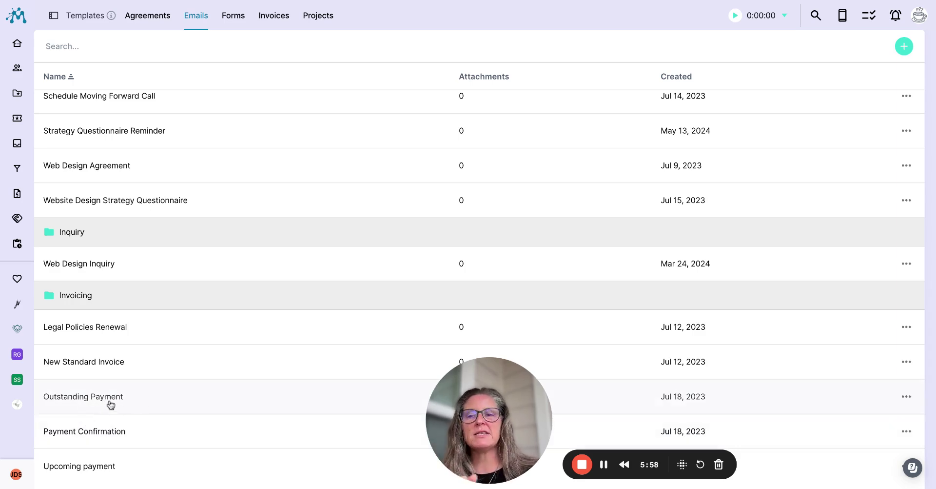
{"action": "left_click", "coordinate": [87, 267]}
{"action": "scroll", "coordinate": [439, 341], "scroll_direction": "down", "scroll_amount": 2}
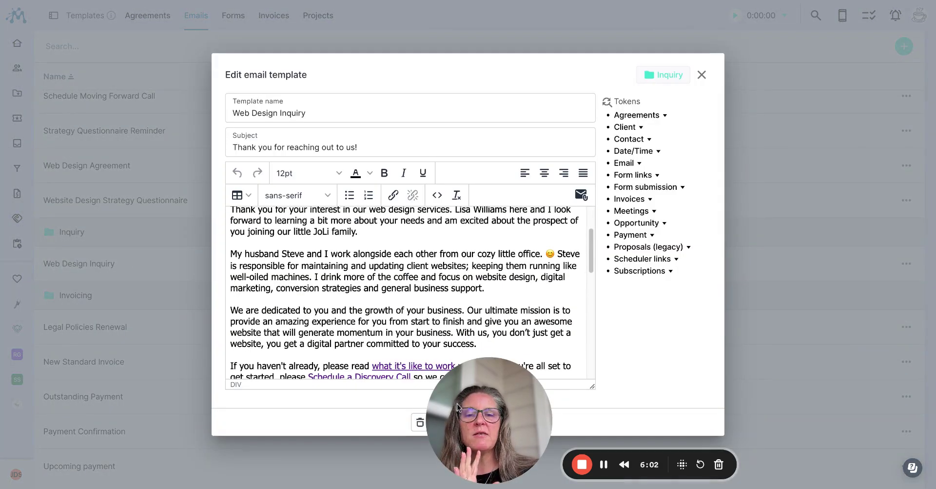
{"action": "left_click_drag", "start_coordinate": [457, 407], "coordinate": [46, 407]}
{"action": "scroll", "coordinate": [367, 300], "scroll_direction": "down", "scroll_amount": 1}
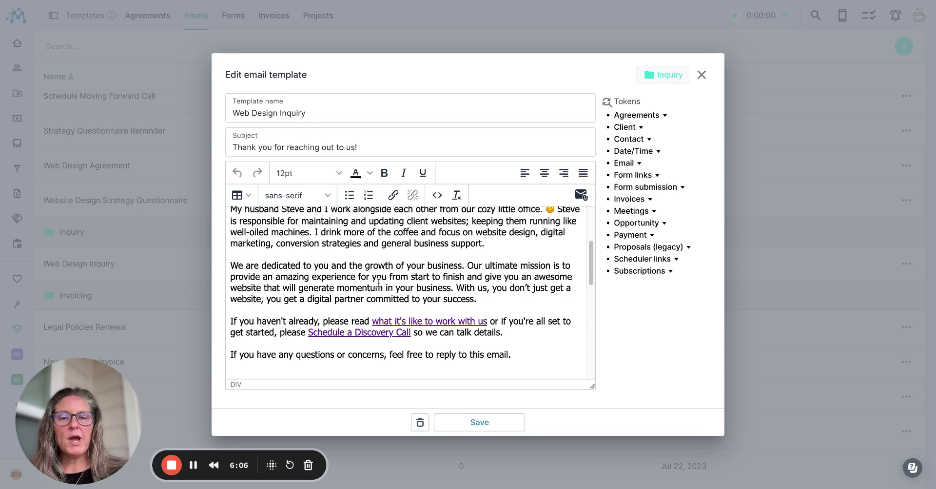
{"action": "left_click", "coordinate": [702, 76]}
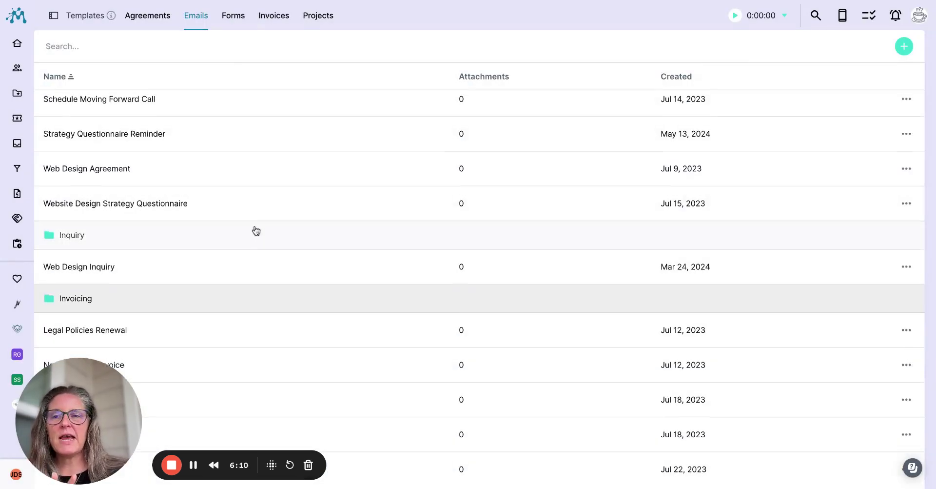
{"action": "scroll", "coordinate": [254, 231], "scroll_direction": "up", "scroll_amount": 4}
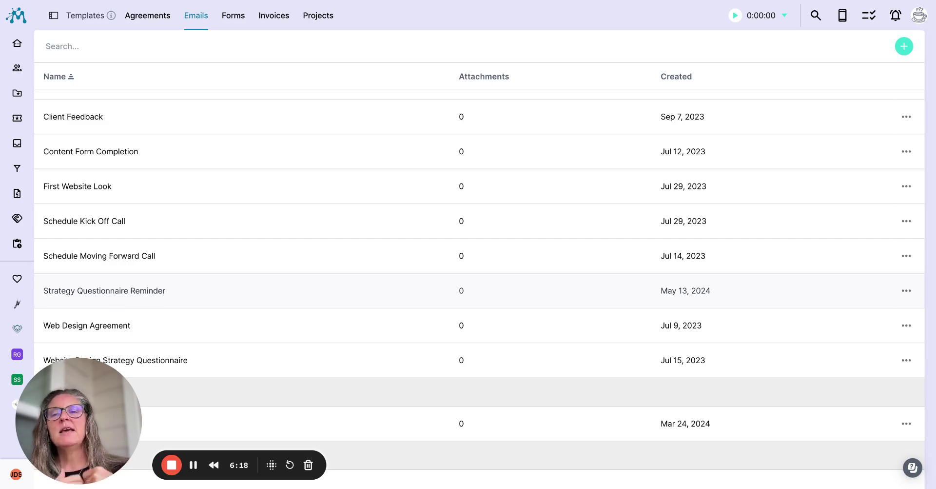
{"action": "left_click_drag", "start_coordinate": [79, 418], "coordinate": [612, 412]}
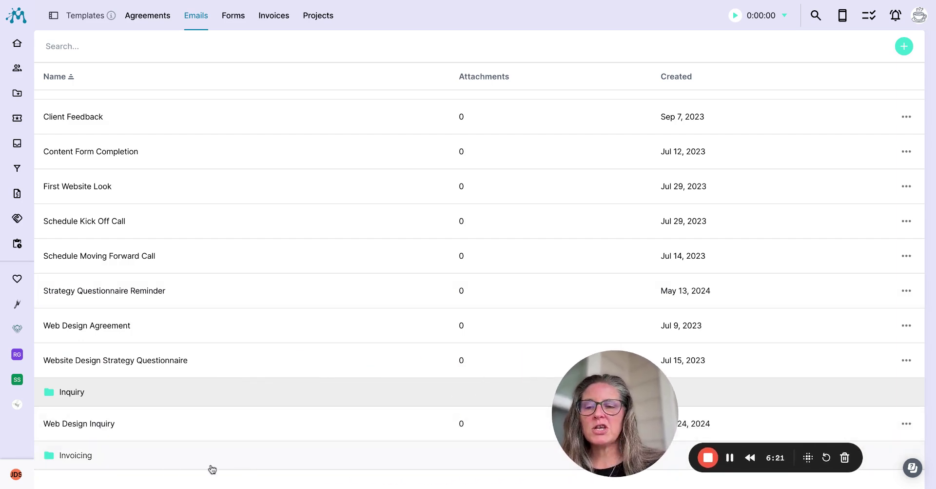
- Delete the draft Inquiry workflow from the workflow automations, entering Inquiry as the confirmation
{"action": "left_click", "coordinate": [16, 475]}
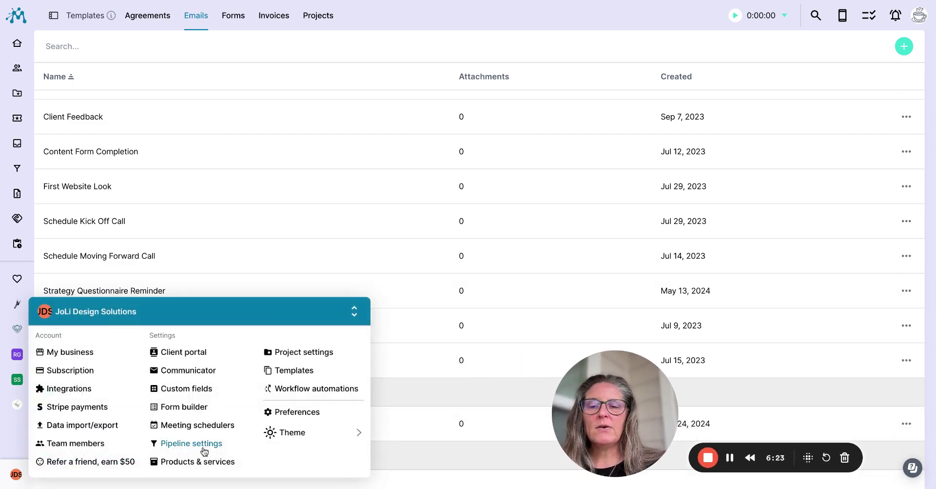
{"action": "left_click", "coordinate": [297, 389]}
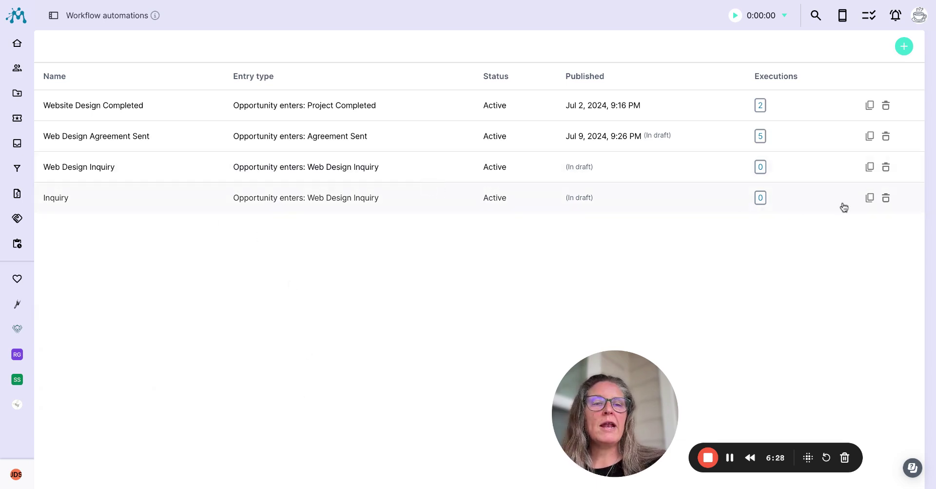
{"action": "left_click", "coordinate": [887, 198]}
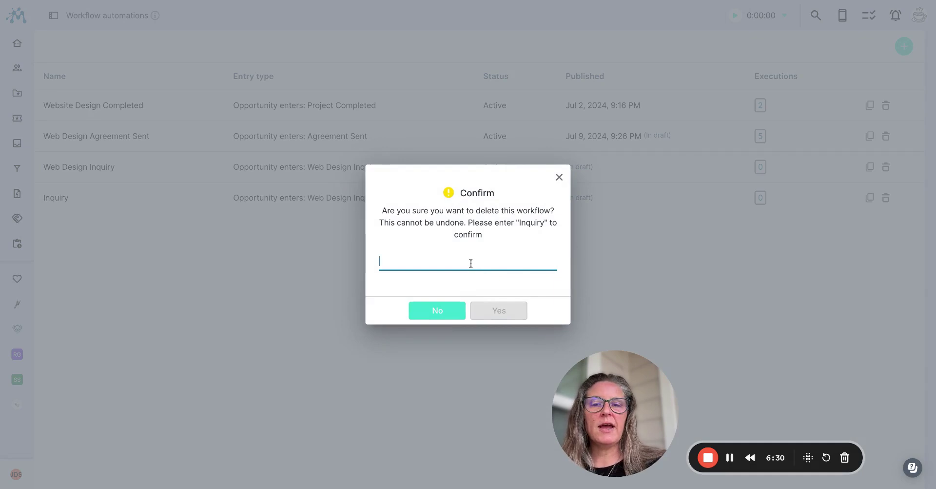
{"action": "type", "text": "I"}
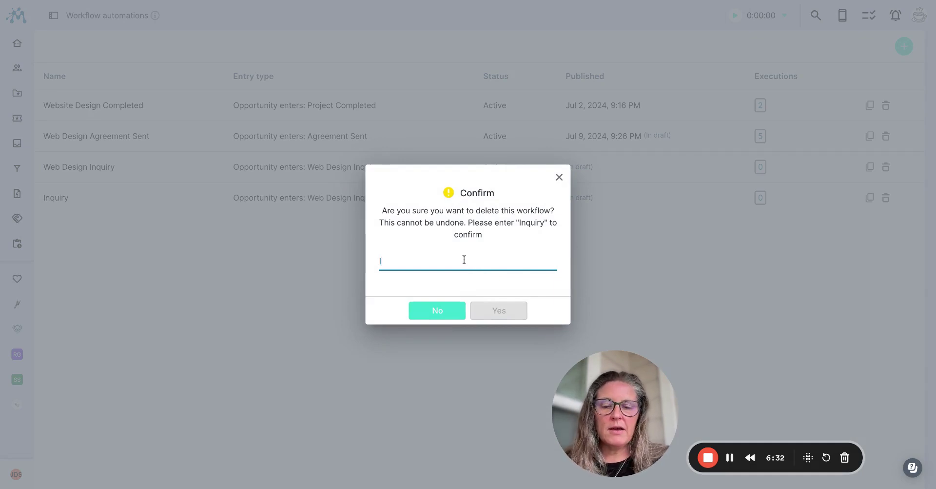
{"action": "type", "text": "nquiry"}
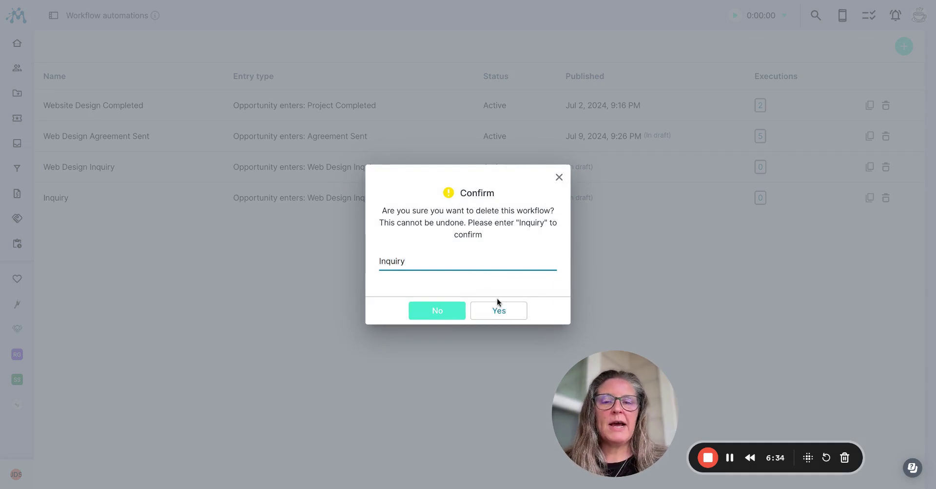
{"action": "left_click", "coordinate": [498, 311]}
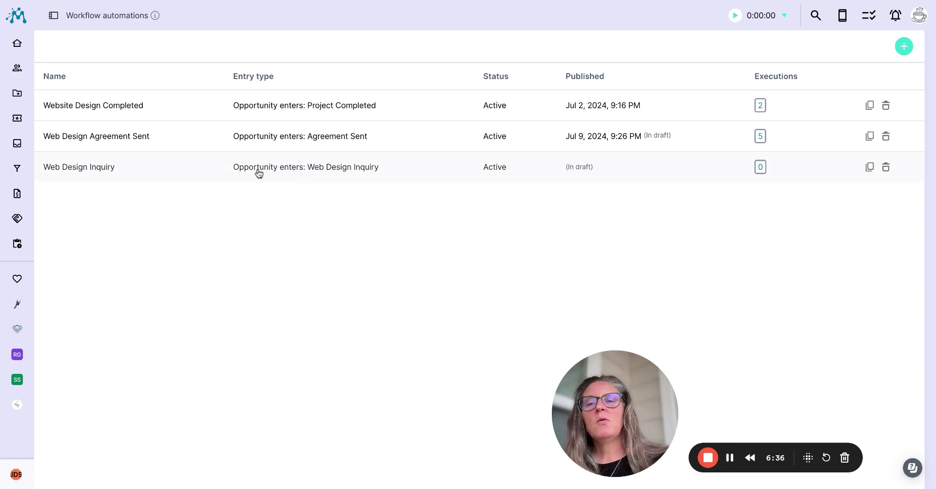
- Examine the Web Design Inquiry and Web Design Agreement Sent workflow diagrams, closing each without saving or publishing
{"action": "left_click", "coordinate": [259, 171]}
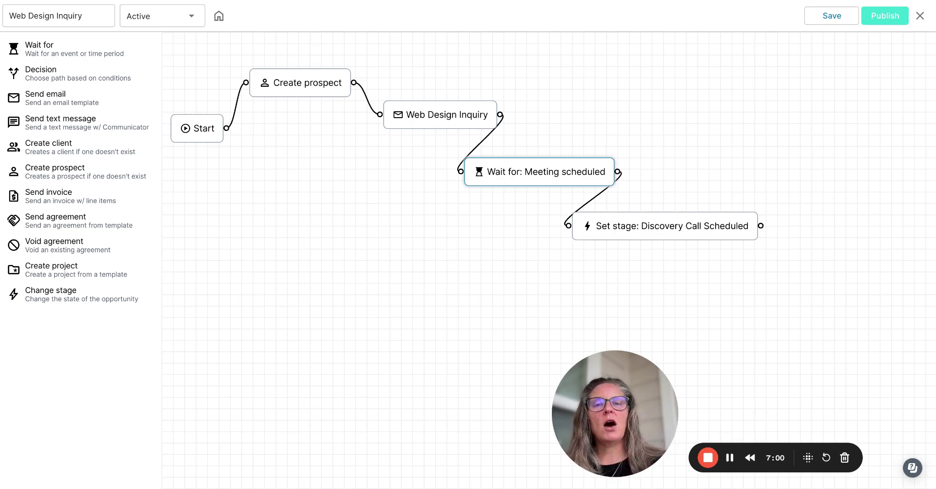
{"action": "left_click", "coordinate": [921, 16]}
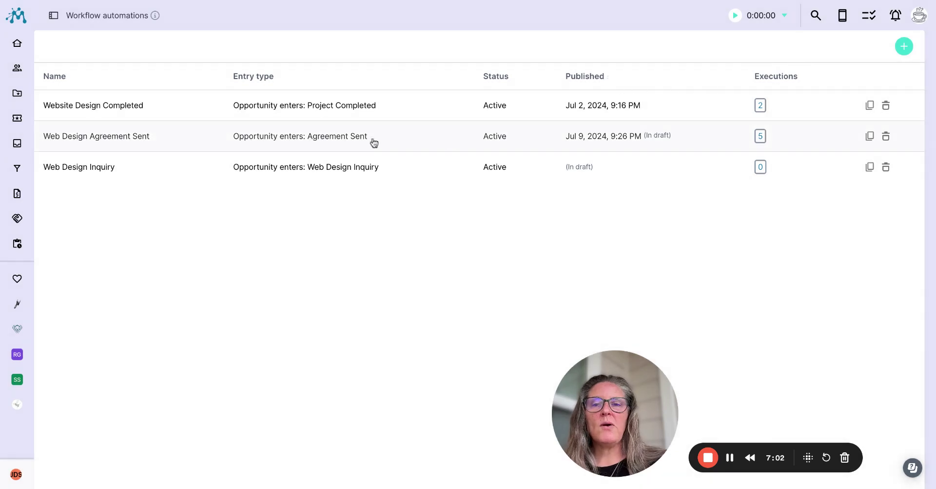
{"action": "left_click", "coordinate": [228, 140]}
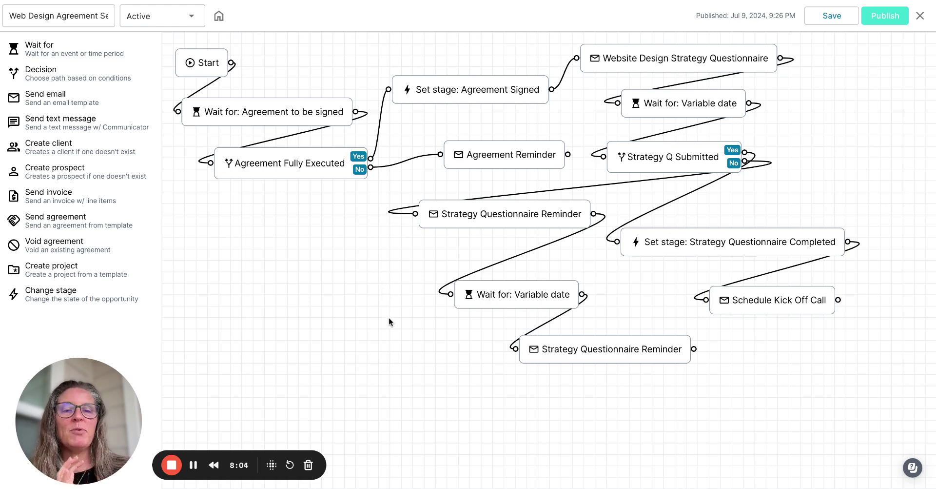
{"action": "left_click_drag", "start_coordinate": [755, 304], "coordinate": [783, 326]}
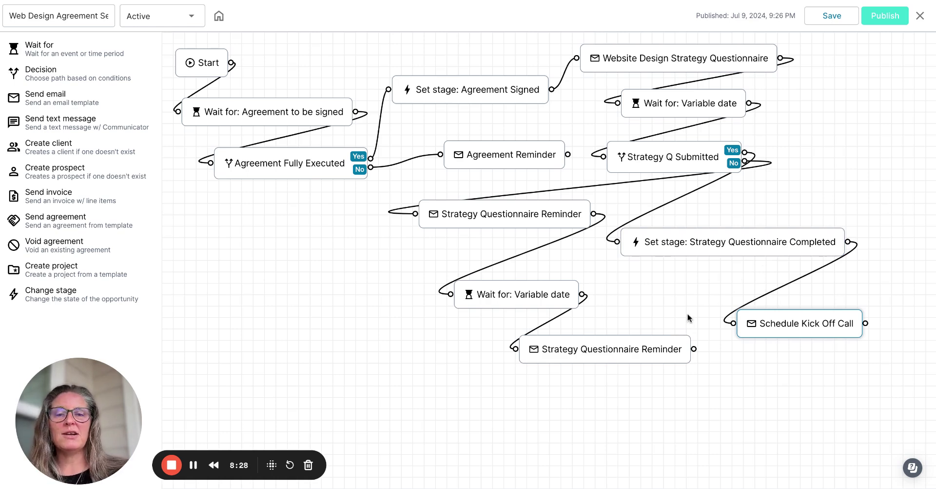
{"action": "left_click_drag", "start_coordinate": [790, 328], "coordinate": [819, 322]}
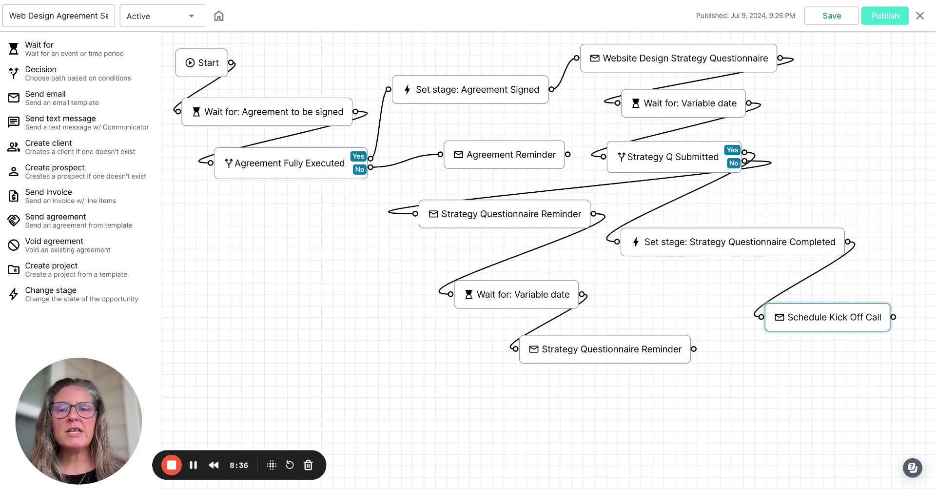
{"action": "left_click", "coordinate": [921, 16]}
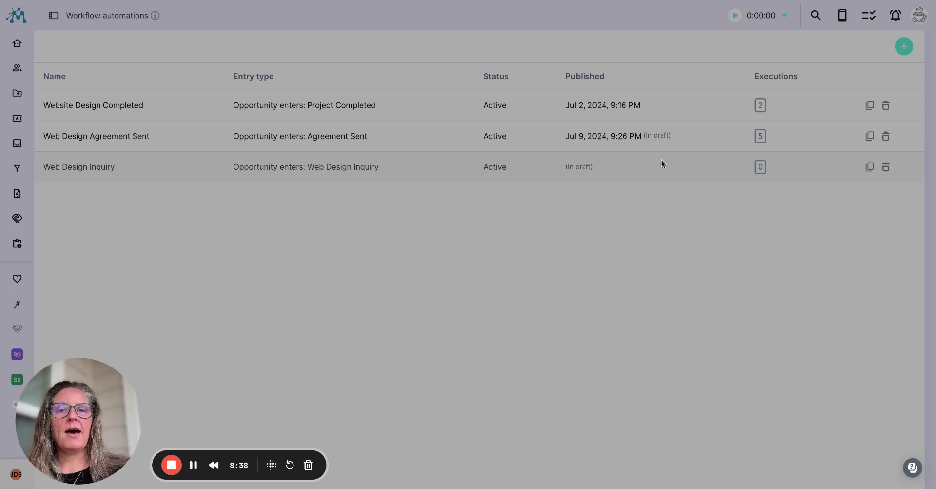
{"action": "left_click_drag", "start_coordinate": [129, 414], "coordinate": [673, 408]}
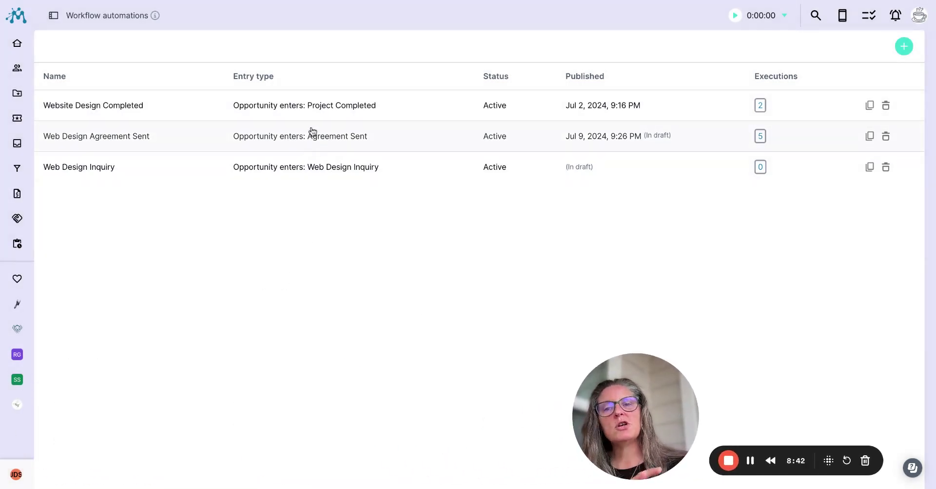
- Go to the agreement templates and open the Web Design Agreement template from the Design Project folder
{"action": "left_click", "coordinate": [16, 473]}
{"action": "left_click", "coordinate": [291, 371]}
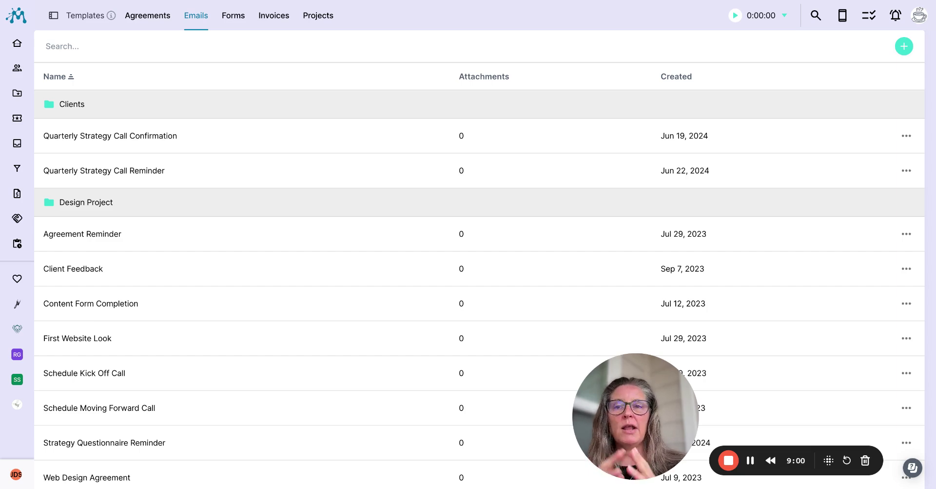
{"action": "left_click", "coordinate": [146, 16]}
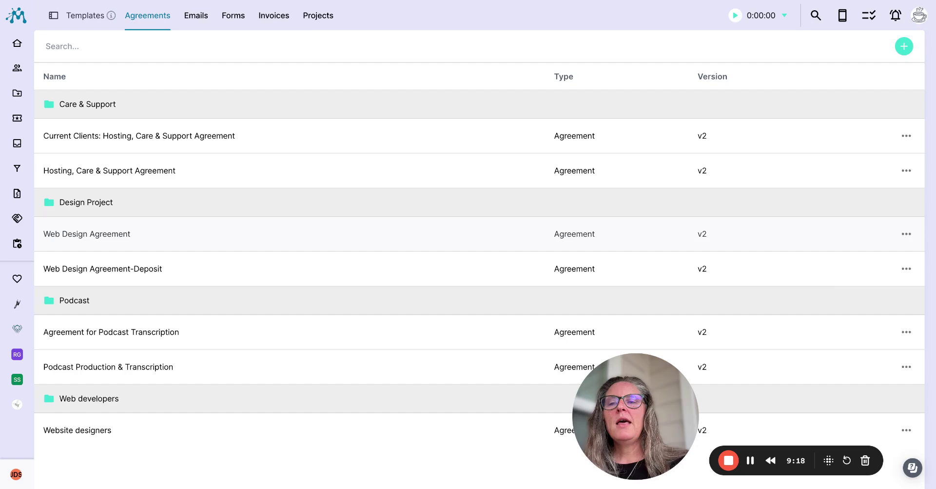
{"action": "left_click", "coordinate": [86, 234]}
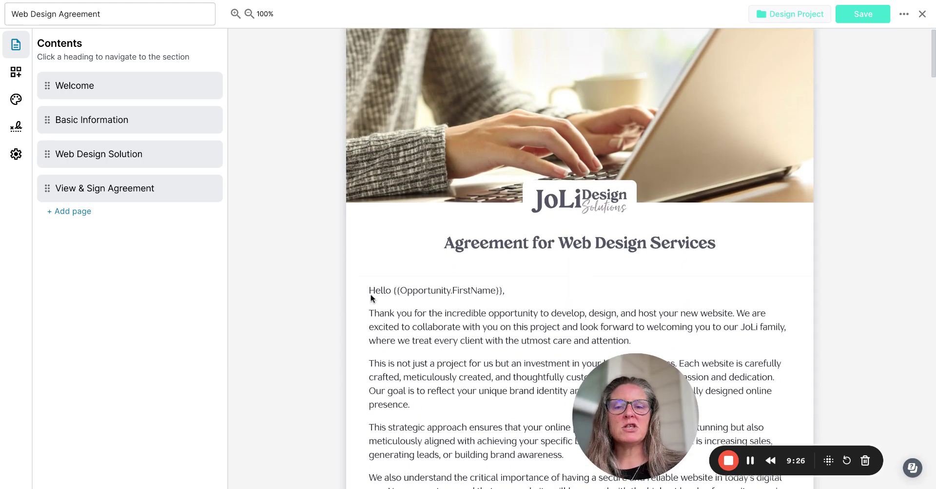
- Look over the agreement's opening text, its page contents and the elements available for building the document
{"action": "scroll", "coordinate": [309, 301], "scroll_direction": "down", "scroll_amount": 1}
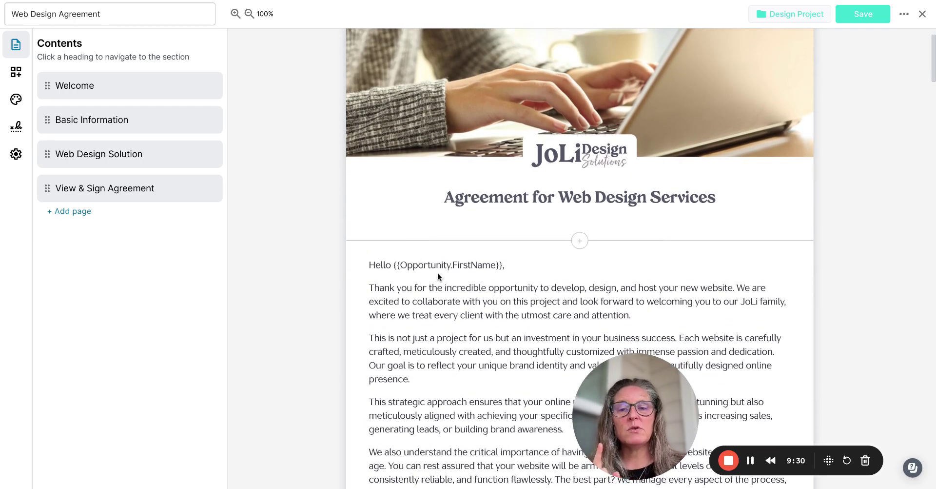
{"action": "left_click_drag", "start_coordinate": [586, 402], "coordinate": [30, 382]}
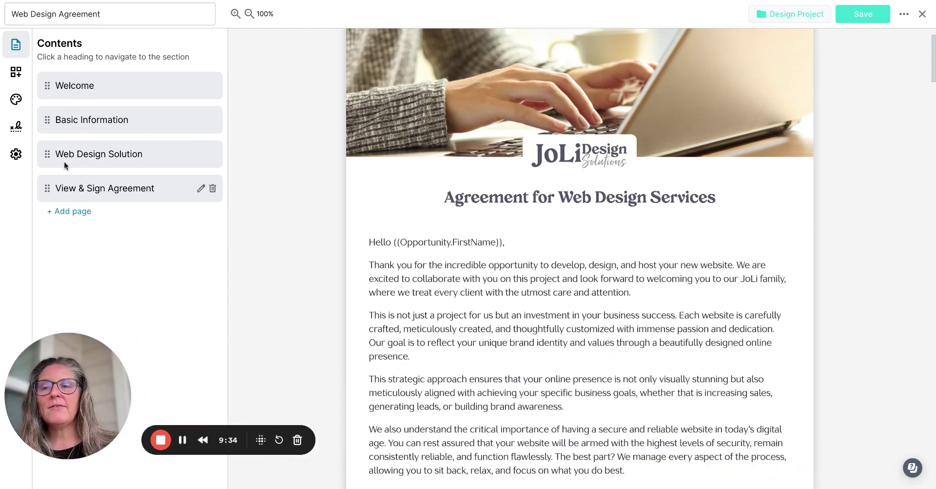
{"action": "left_click", "coordinate": [16, 71]}
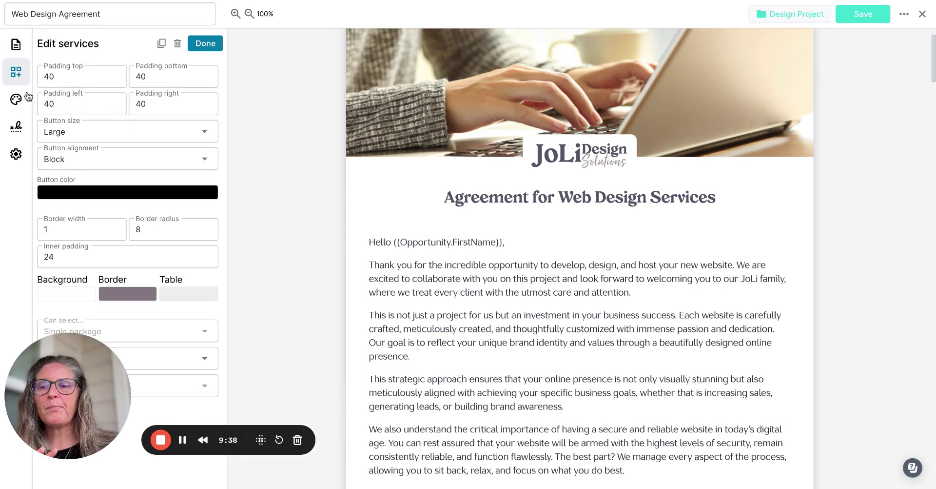
{"action": "left_click", "coordinate": [17, 46]}
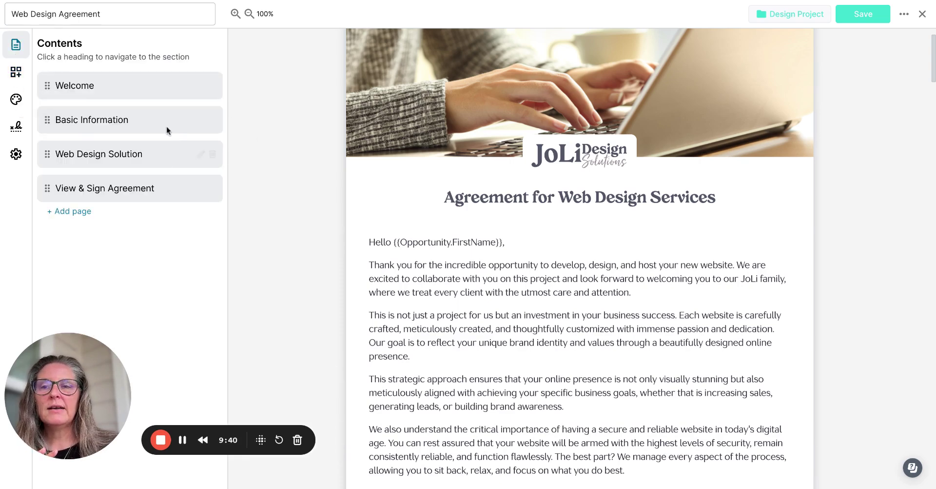
{"action": "left_click", "coordinate": [17, 73]}
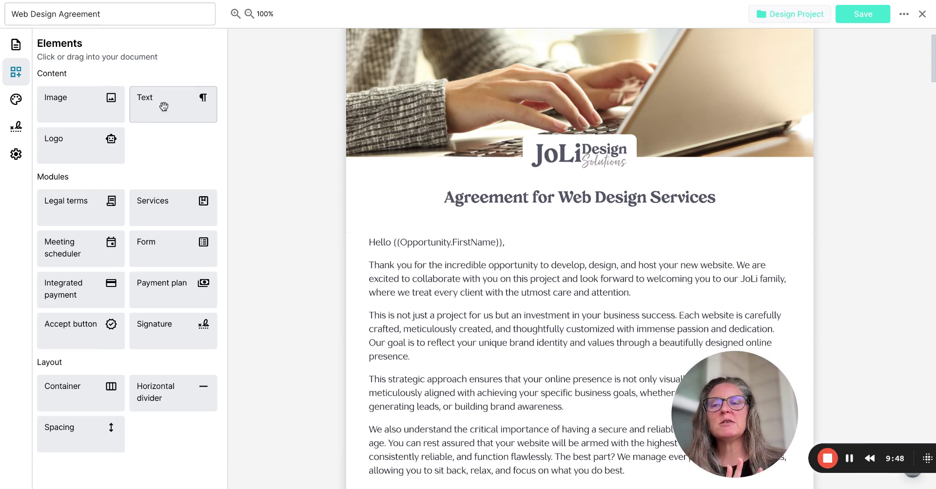
- Read through the agreement's welcome message, Basic Information form and Web Design Solution page down to the total investment line
{"action": "scroll", "coordinate": [362, 265], "scroll_direction": "down", "scroll_amount": 6}
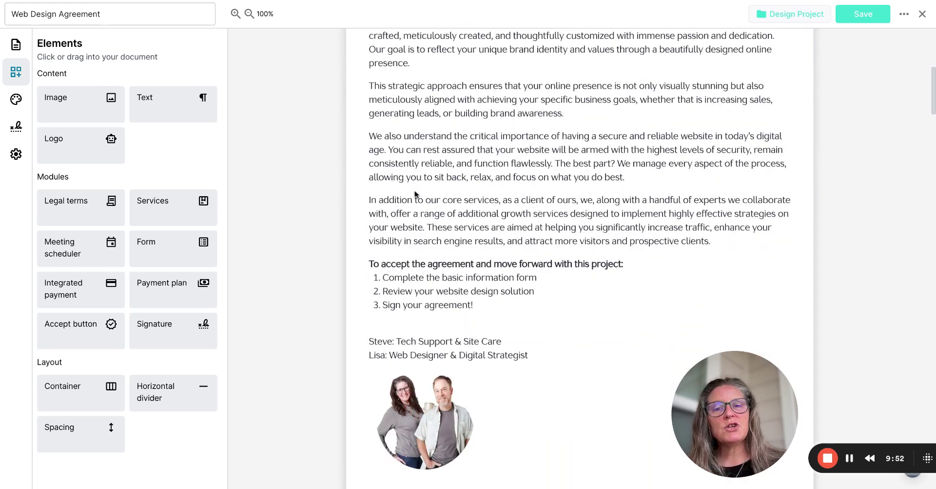
{"action": "scroll", "coordinate": [405, 200], "scroll_direction": "down", "scroll_amount": 8}
{"action": "scroll", "coordinate": [425, 210], "scroll_direction": "down", "scroll_amount": 2}
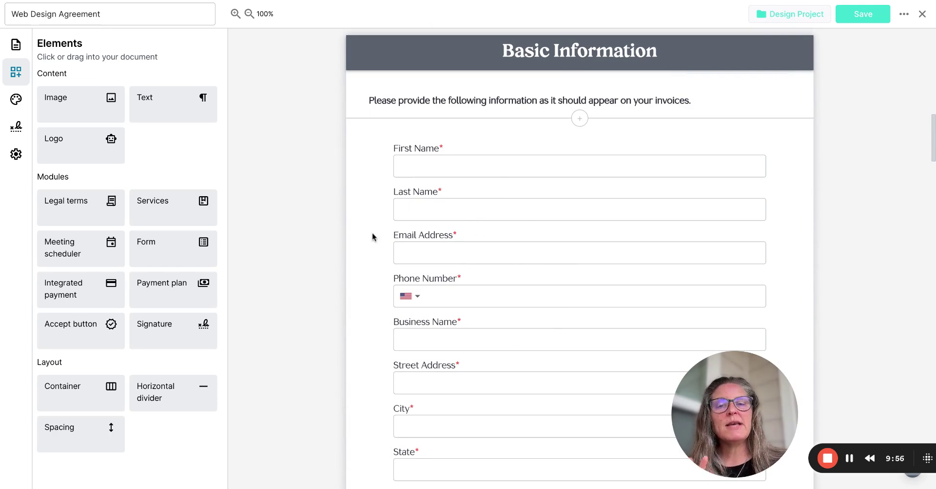
{"action": "scroll", "coordinate": [372, 234], "scroll_direction": "down", "scroll_amount": 8}
{"action": "scroll", "coordinate": [422, 268], "scroll_direction": "down", "scroll_amount": 5}
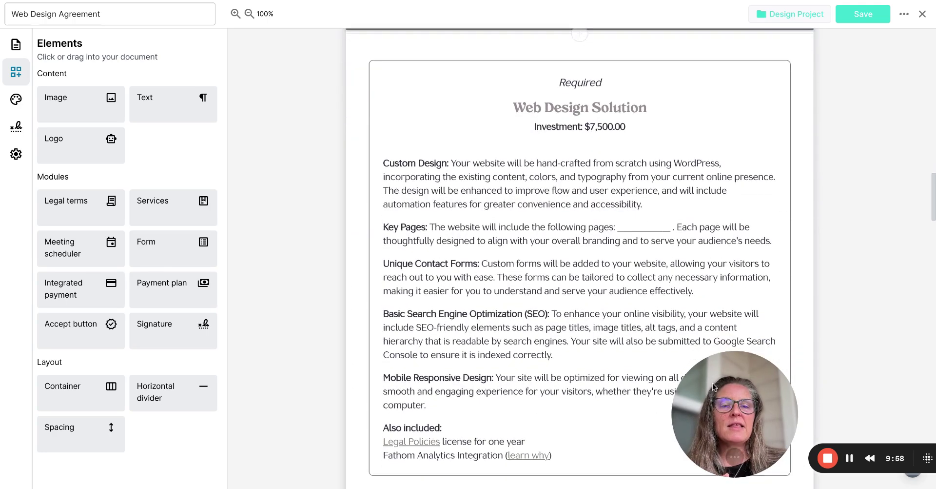
{"action": "scroll", "coordinate": [495, 352], "scroll_direction": "up", "scroll_amount": 1}
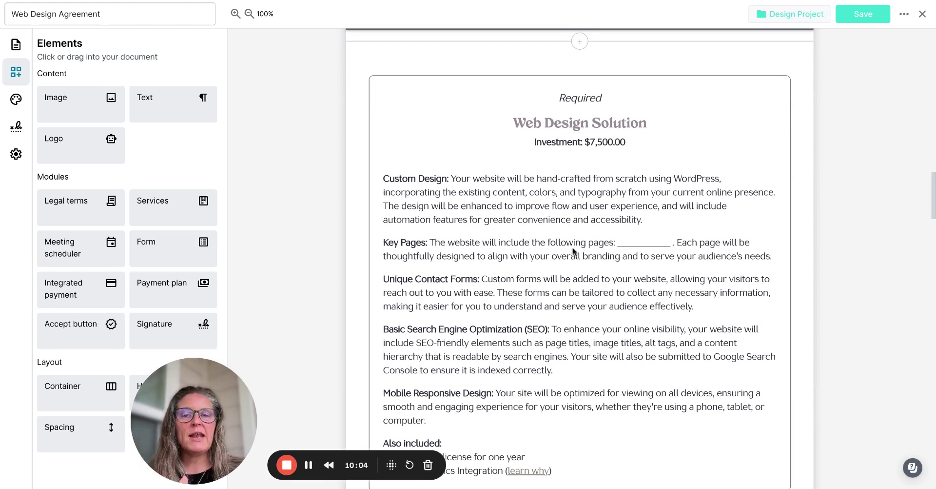
{"action": "scroll", "coordinate": [559, 268], "scroll_direction": "down", "scroll_amount": 1}
{"action": "scroll", "coordinate": [558, 267], "scroll_direction": "down", "scroll_amount": 2}
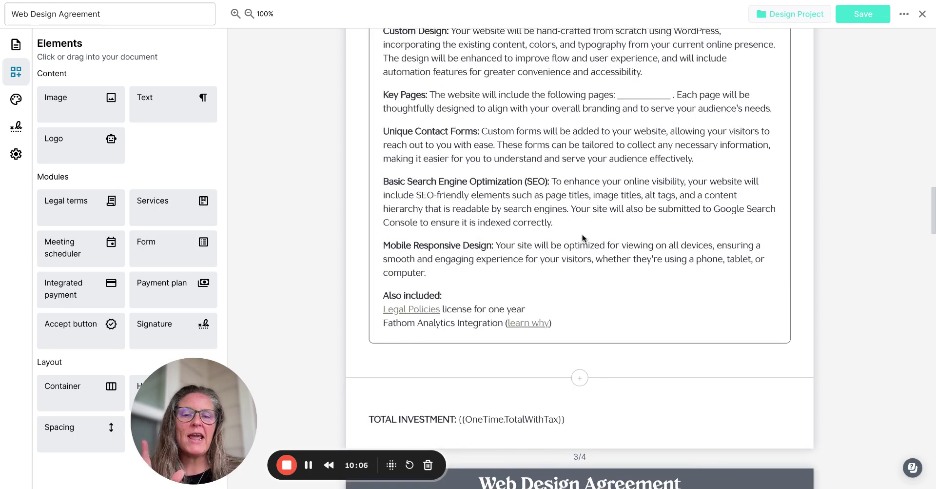
{"action": "scroll", "coordinate": [583, 238], "scroll_direction": "down", "scroll_amount": 3}
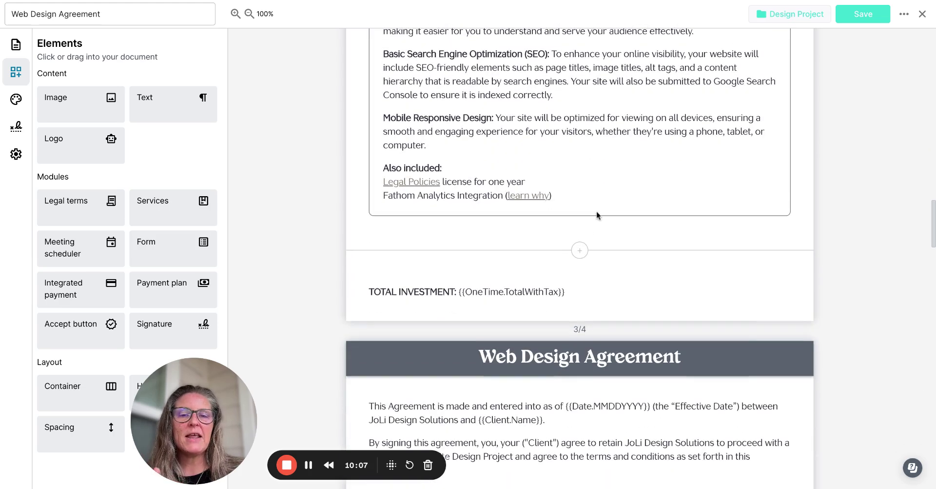
- View the elements insertable below the services block, read the contract terms down to the signature and close the template unchanged
{"action": "left_click", "coordinate": [580, 251]}
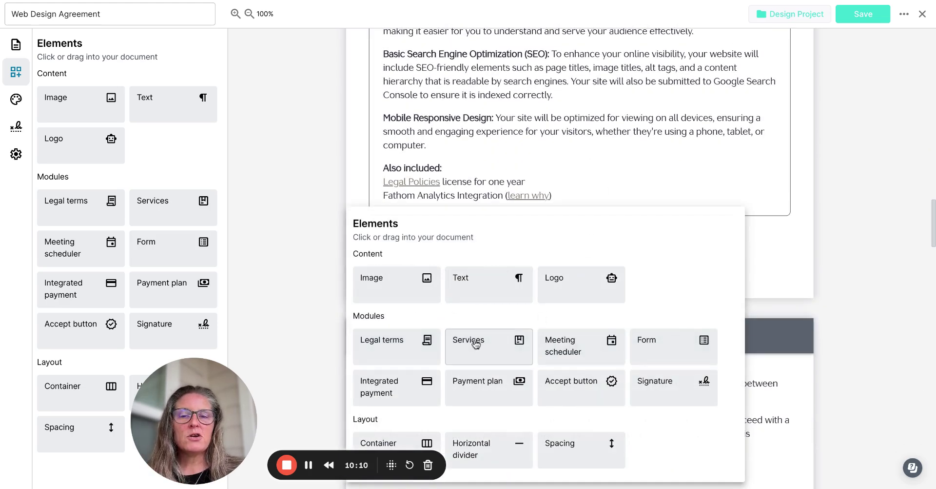
{"action": "left_click", "coordinate": [876, 208]}
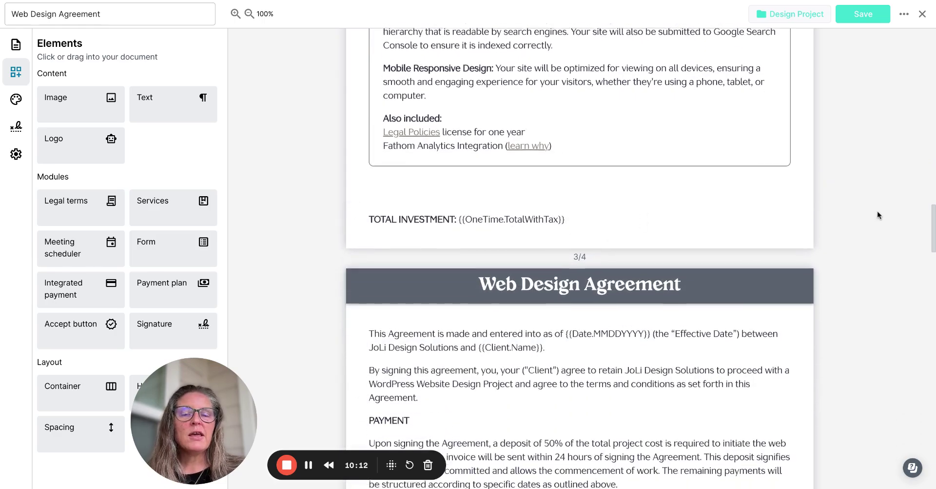
{"action": "scroll", "coordinate": [879, 211], "scroll_direction": "down", "scroll_amount": 7}
{"action": "scroll", "coordinate": [523, 170], "scroll_direction": "down", "scroll_amount": 20}
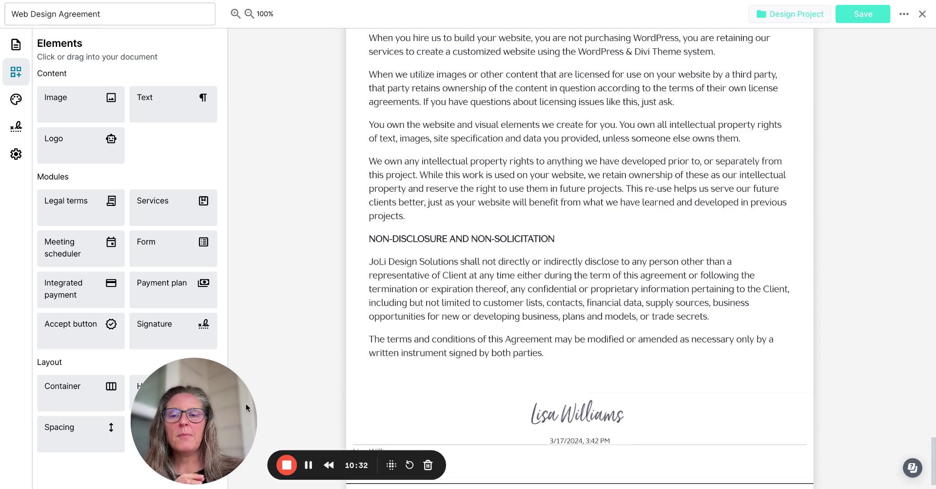
{"action": "left_click", "coordinate": [922, 14]}
- Open the Web Design Agreement-Deposit template and examine its pages through the payment plan and deposit, its signers and its automation settings
{"action": "left_click", "coordinate": [149, 279]}
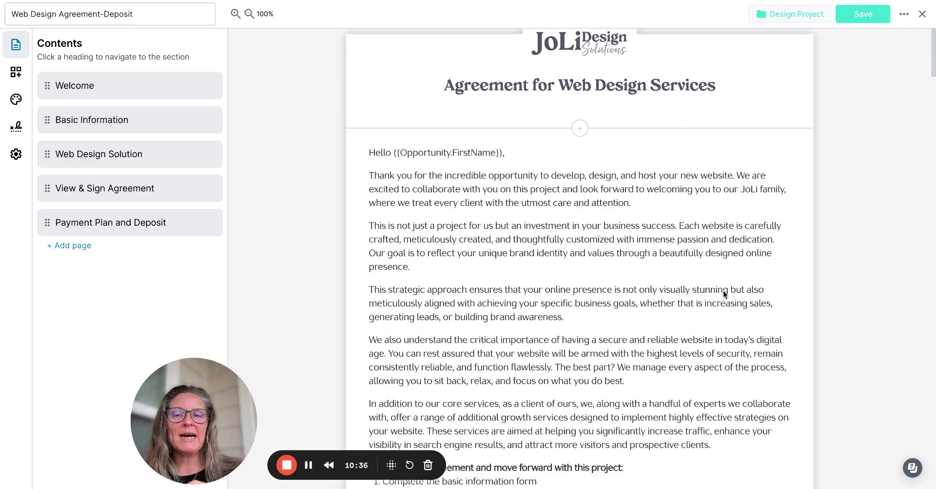
{"action": "scroll", "coordinate": [838, 285], "scroll_direction": "down", "scroll_amount": 20}
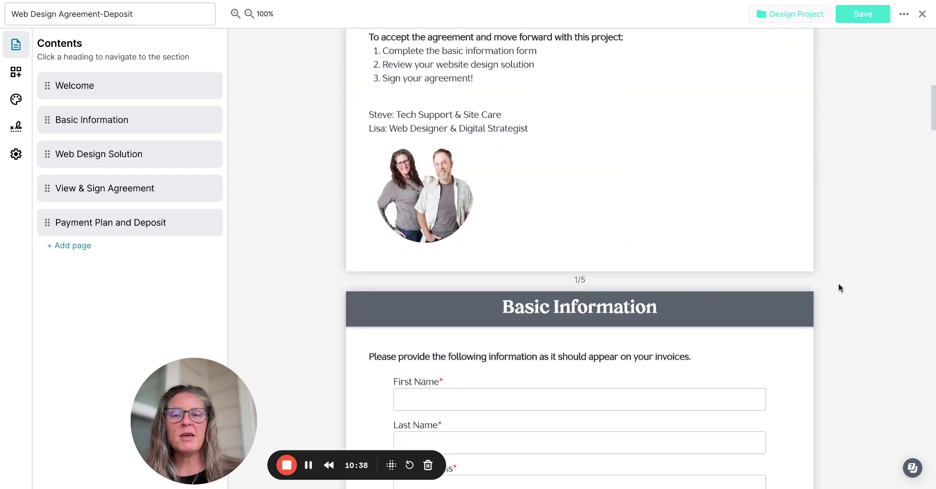
{"action": "scroll", "coordinate": [841, 282], "scroll_direction": "down", "scroll_amount": 20}
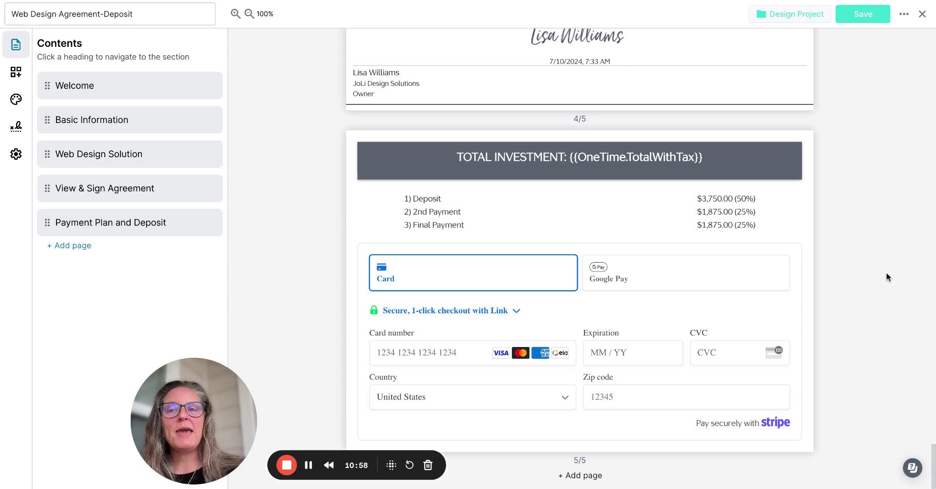
{"action": "left_click", "coordinate": [17, 128]}
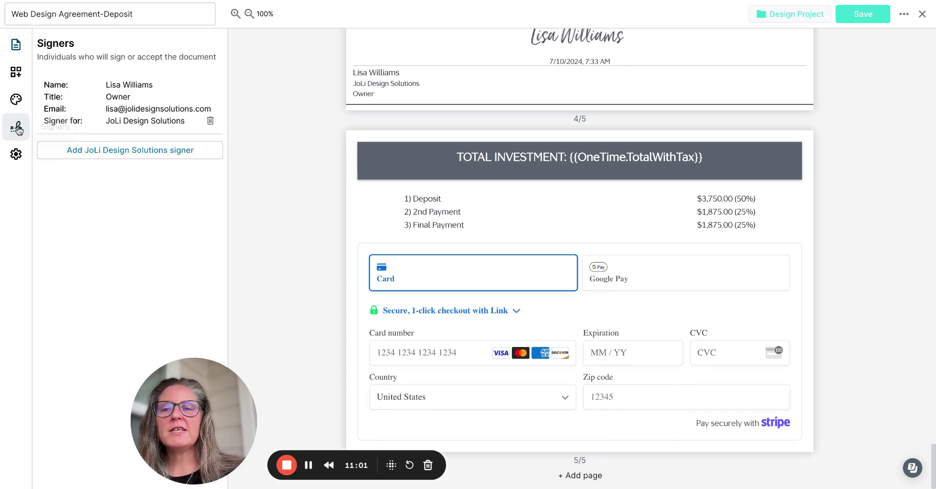
{"action": "left_click", "coordinate": [16, 154]}
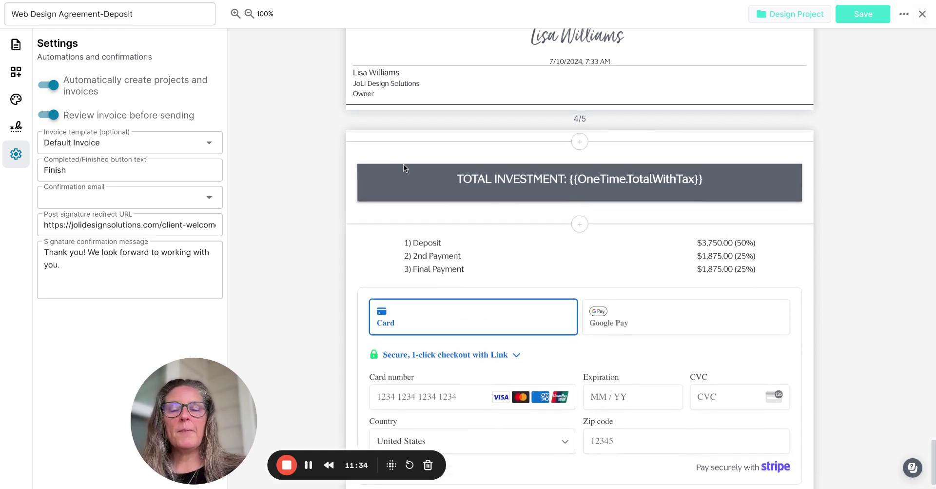
- Close the agreement template and create a project for the pinned client RG from the A-Web Design Project template, leaving its project settings unchanged
{"action": "left_click", "coordinate": [919, 16]}
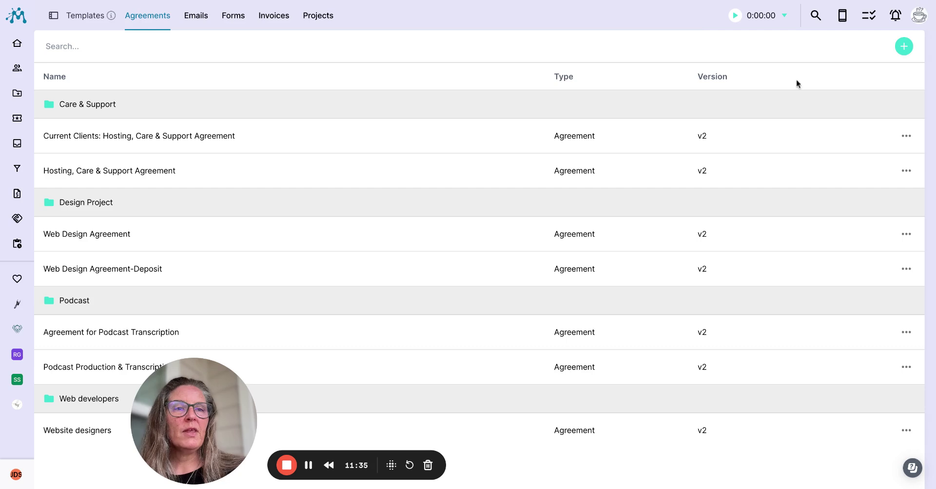
{"action": "left_click", "coordinate": [17, 355]}
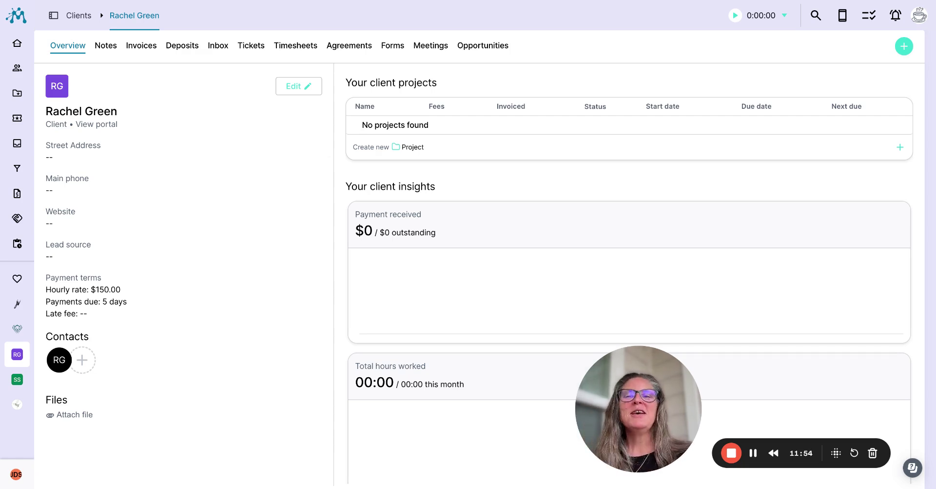
{"action": "left_click", "coordinate": [412, 146]}
{"action": "left_click", "coordinate": [569, 262]}
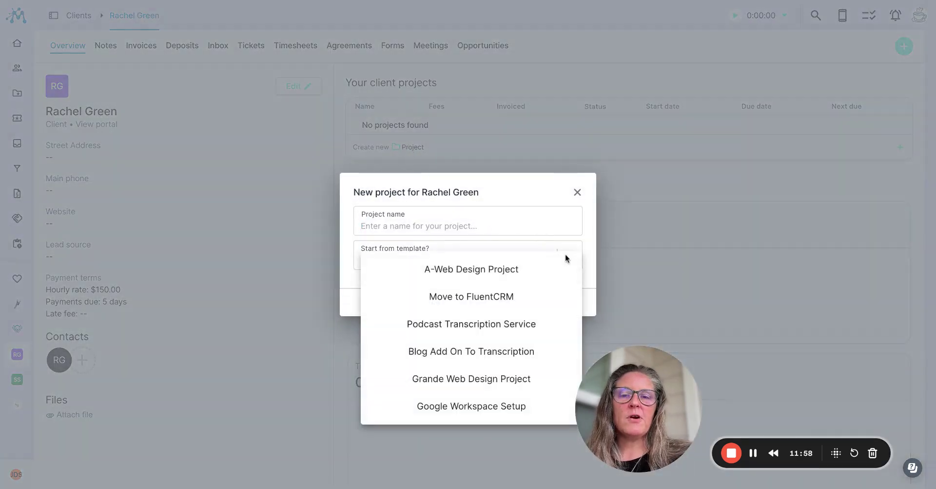
{"action": "left_click", "coordinate": [459, 277]}
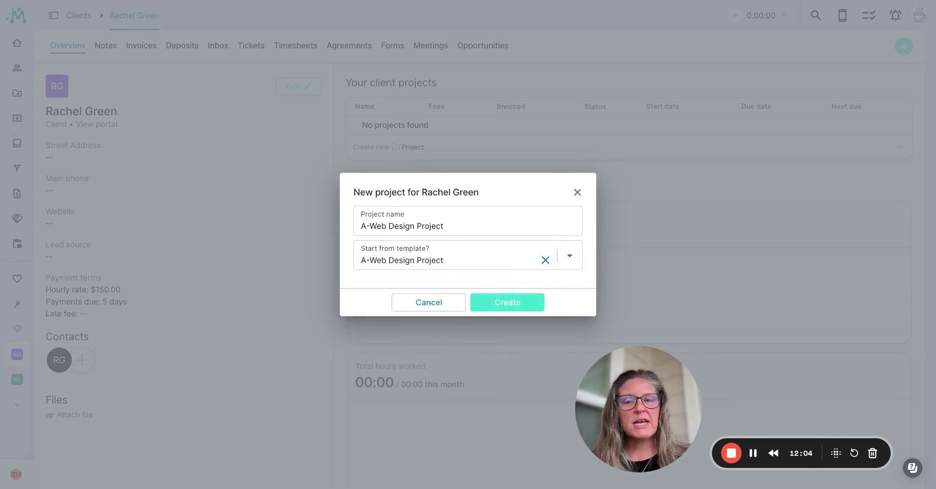
{"action": "left_click", "coordinate": [507, 302]}
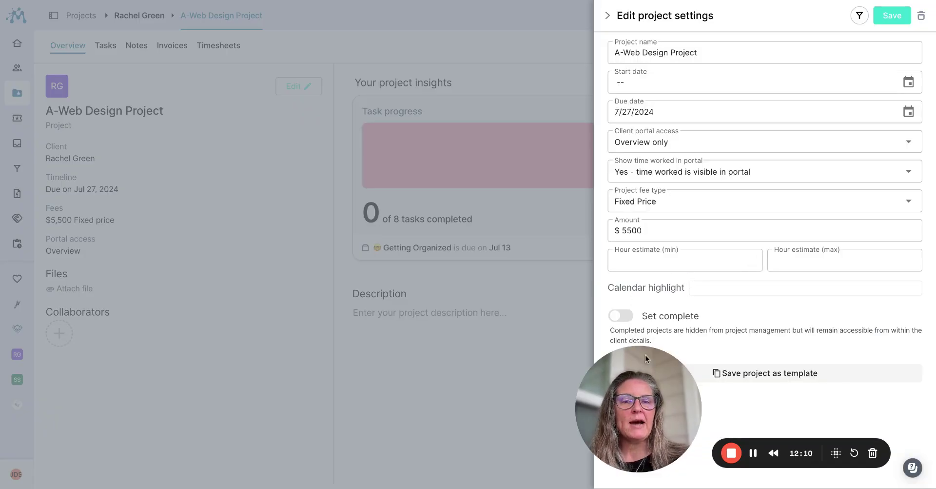
{"action": "left_click_drag", "start_coordinate": [645, 355], "coordinate": [99, 367]}
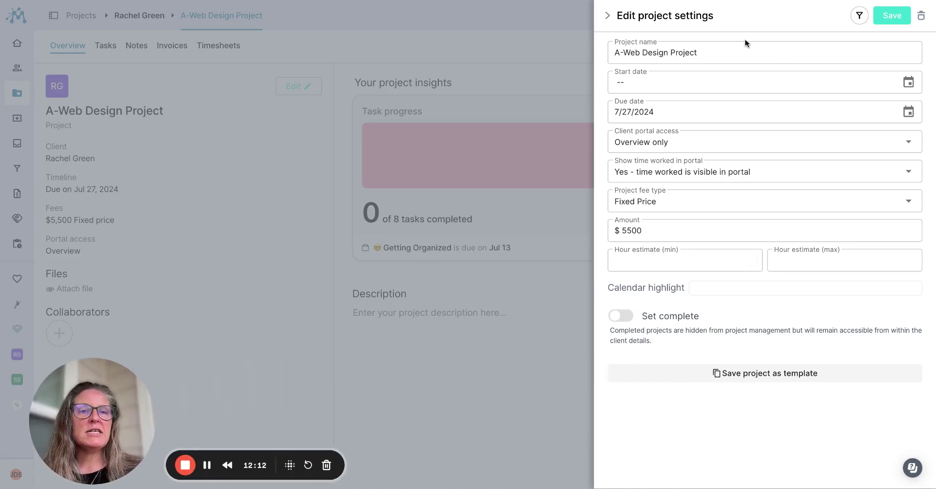
{"action": "left_click", "coordinate": [363, 70]}
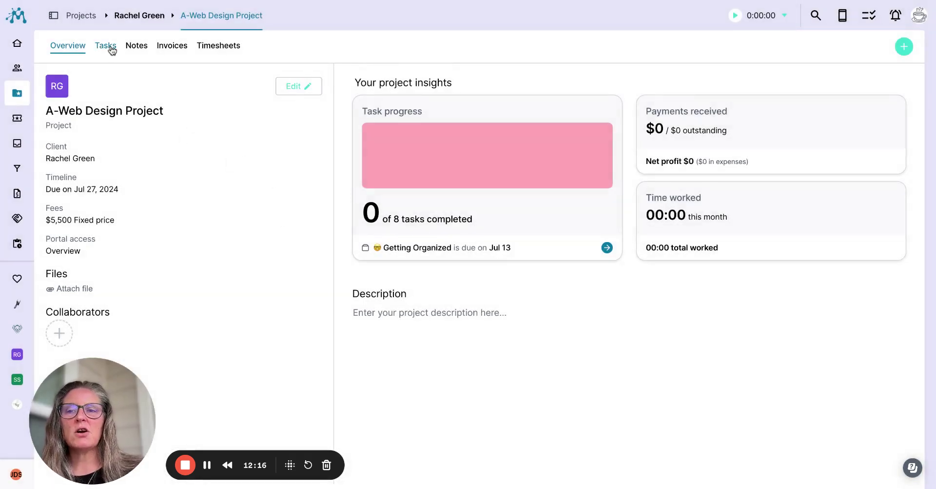
- In the project's Getting Organized task, mark Agreement signed, Pay deposit, Strategy Questionnaire Completed and Kick-Off Call as done and save the task
{"action": "left_click", "coordinate": [110, 47]}
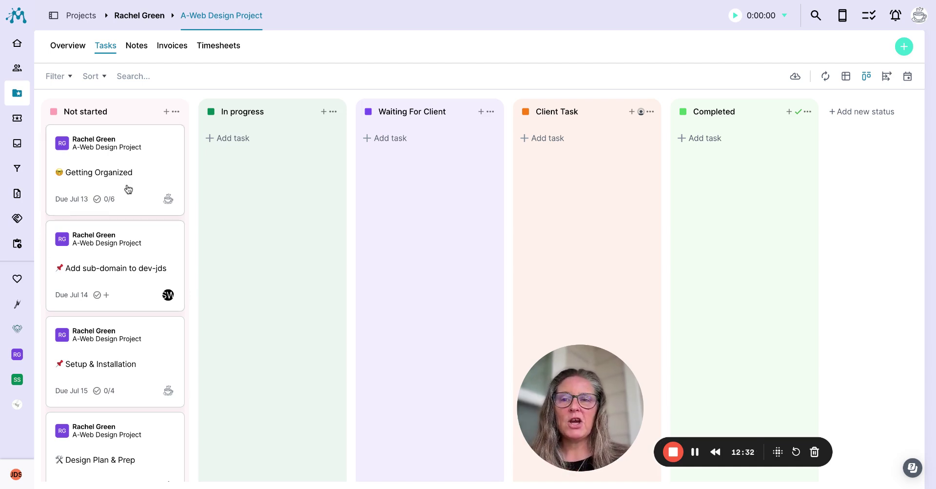
{"action": "left_click", "coordinate": [103, 177]}
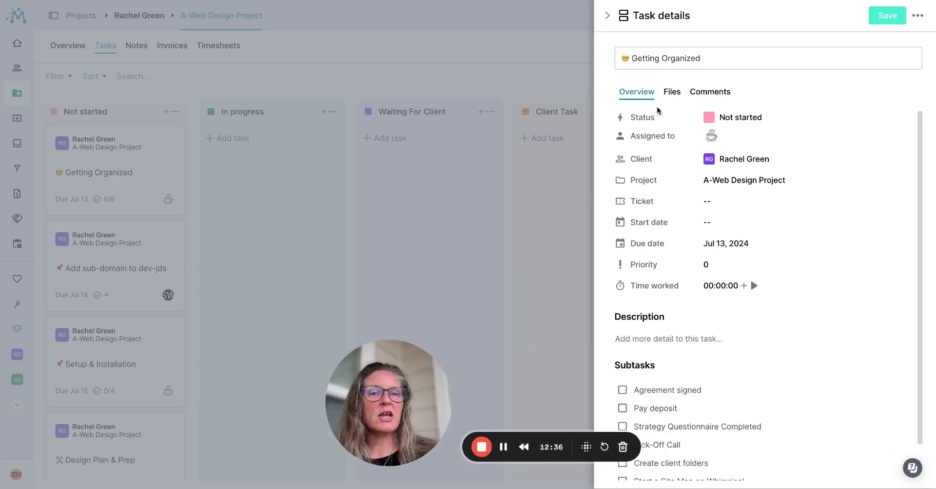
{"action": "scroll", "coordinate": [775, 242], "scroll_direction": "down", "scroll_amount": 1}
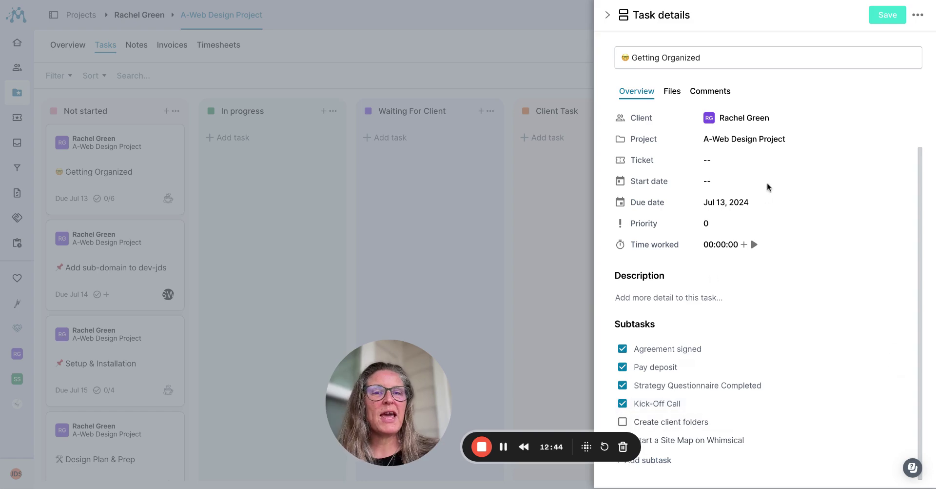
{"action": "left_click", "coordinate": [889, 16]}
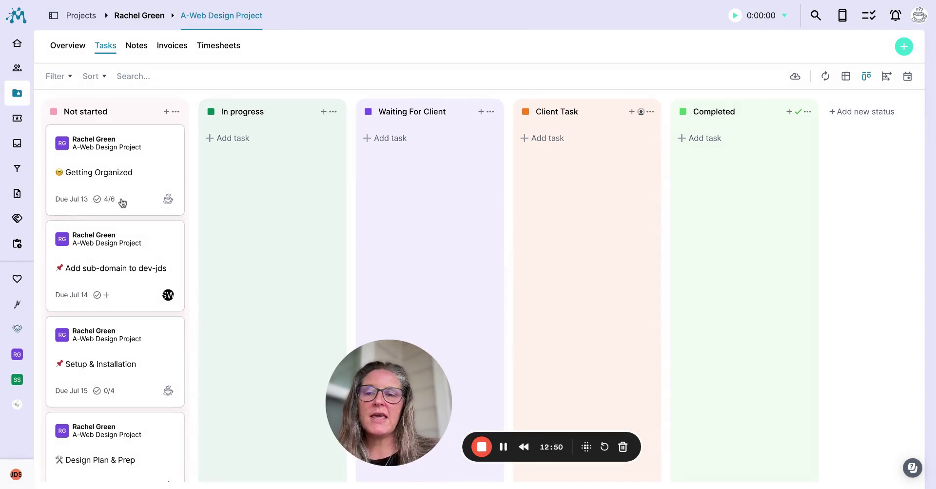
- Move the Add sub-domain to dev-jds, Setup & Installation and Getting Organized tasks from Not started to In progress
{"action": "left_click_drag", "start_coordinate": [110, 268], "coordinate": [266, 170]}
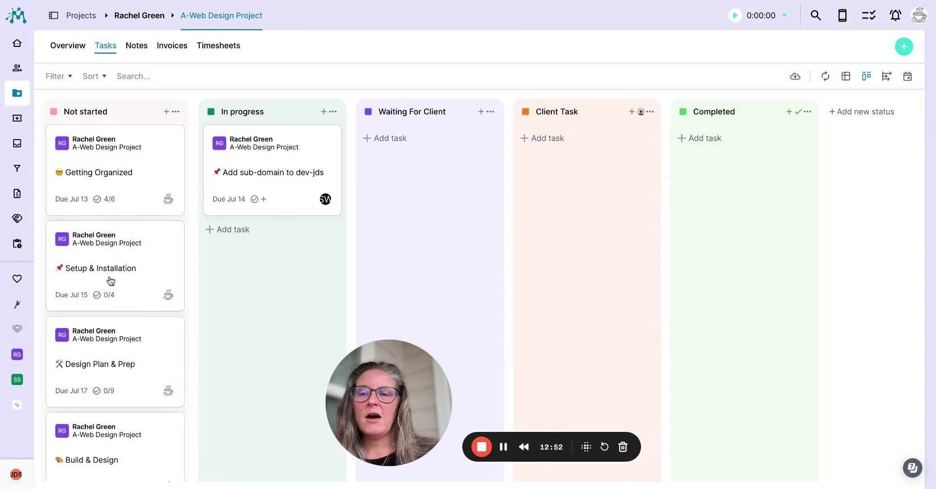
{"action": "left_click_drag", "start_coordinate": [107, 271], "coordinate": [225, 334]}
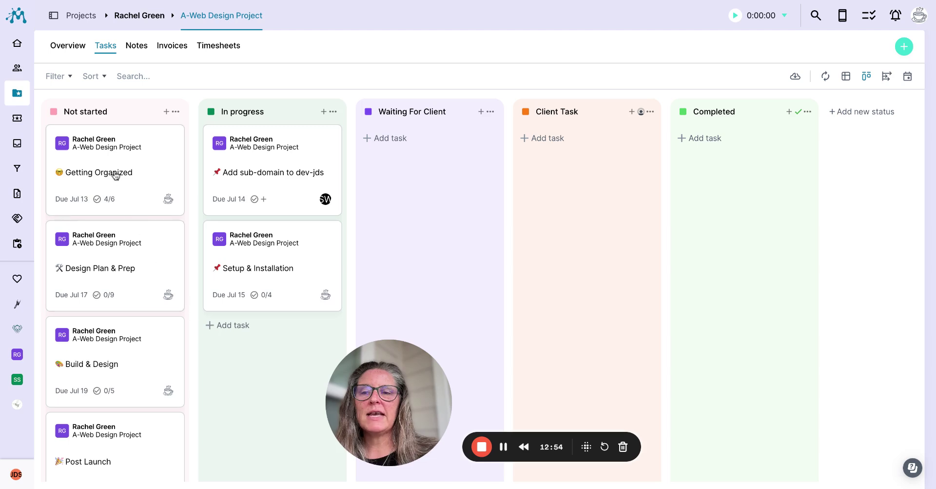
{"action": "left_click_drag", "start_coordinate": [112, 174], "coordinate": [259, 173]}
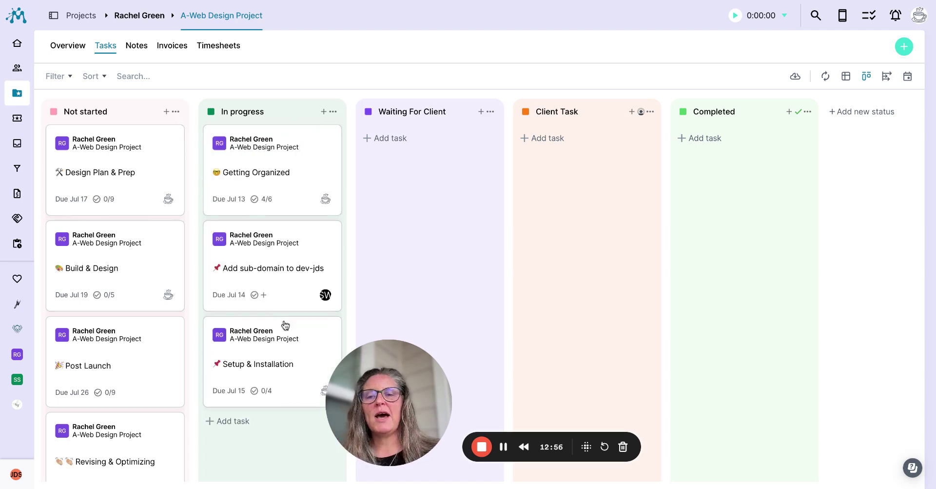
- Review the Homebase calendar and the Focus list of work to be done, including the details of the Add sub-domain to dev-jds task
{"action": "left_click", "coordinate": [18, 44]}
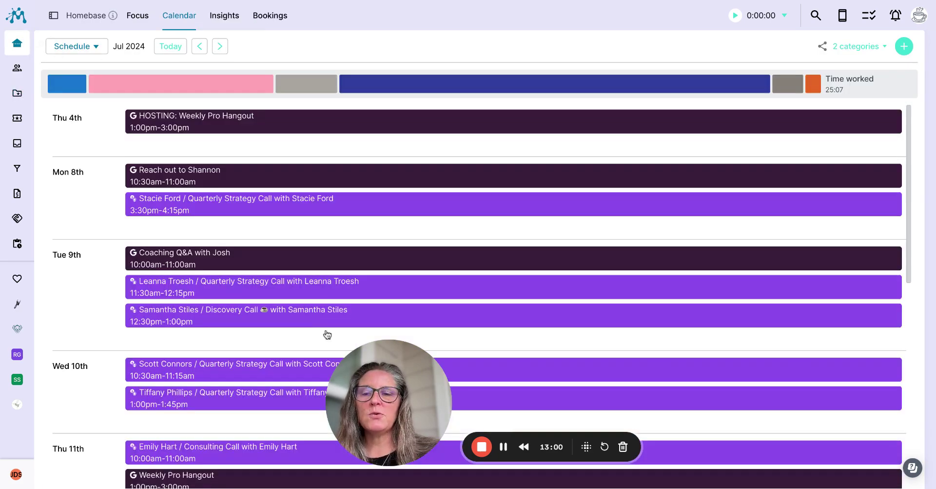
{"action": "scroll", "coordinate": [324, 335], "scroll_direction": "down", "scroll_amount": 8}
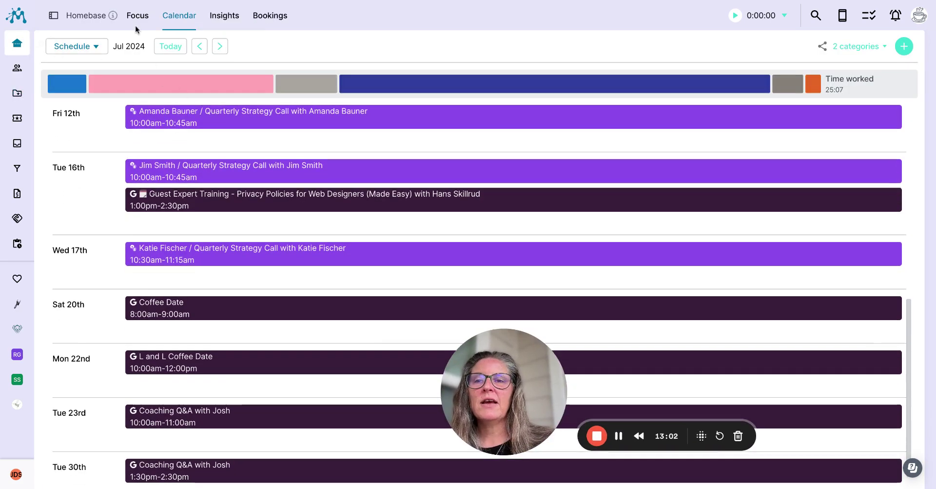
{"action": "left_click", "coordinate": [138, 16]}
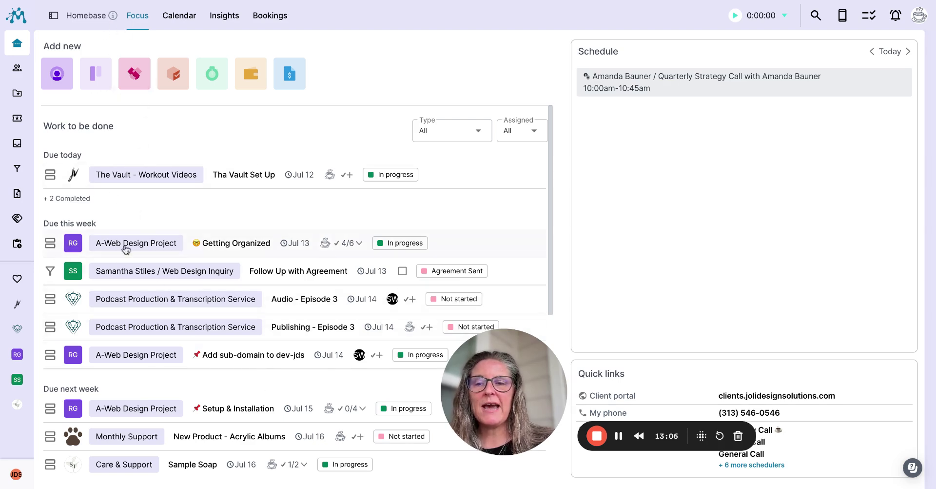
{"action": "scroll", "coordinate": [146, 365], "scroll_direction": "down", "scroll_amount": 3}
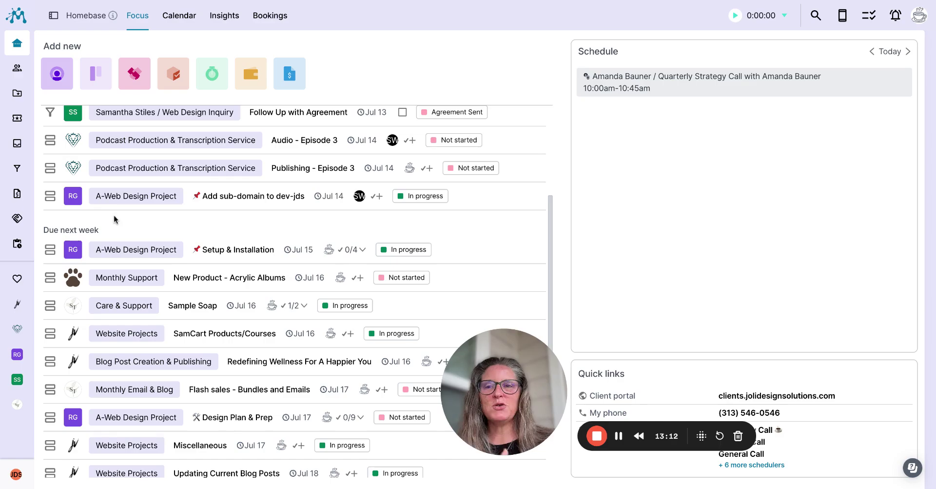
{"action": "left_click", "coordinate": [137, 198]}
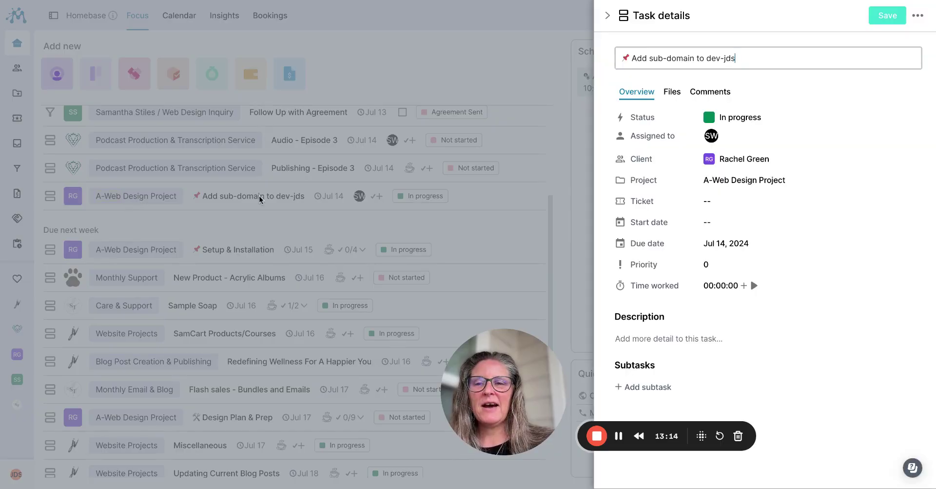
{"action": "left_click", "coordinate": [606, 16]}
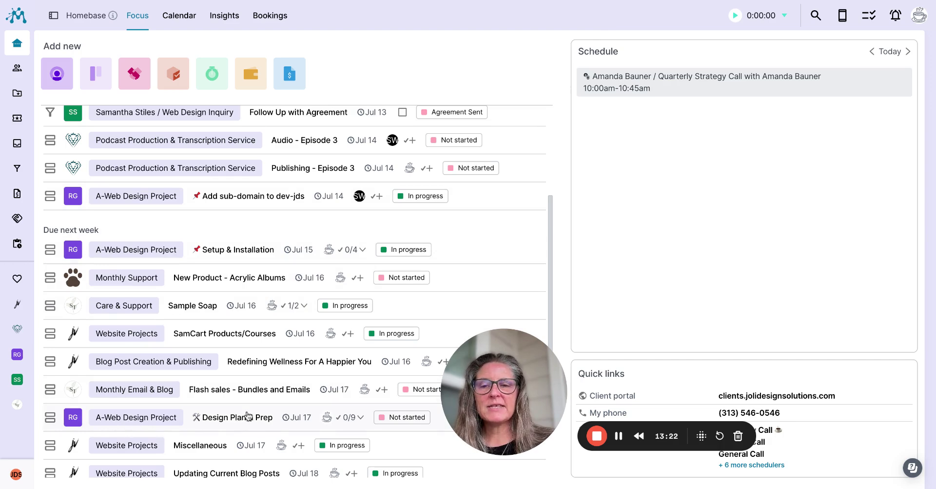
{"action": "scroll", "coordinate": [189, 236], "scroll_direction": "up", "scroll_amount": 3}
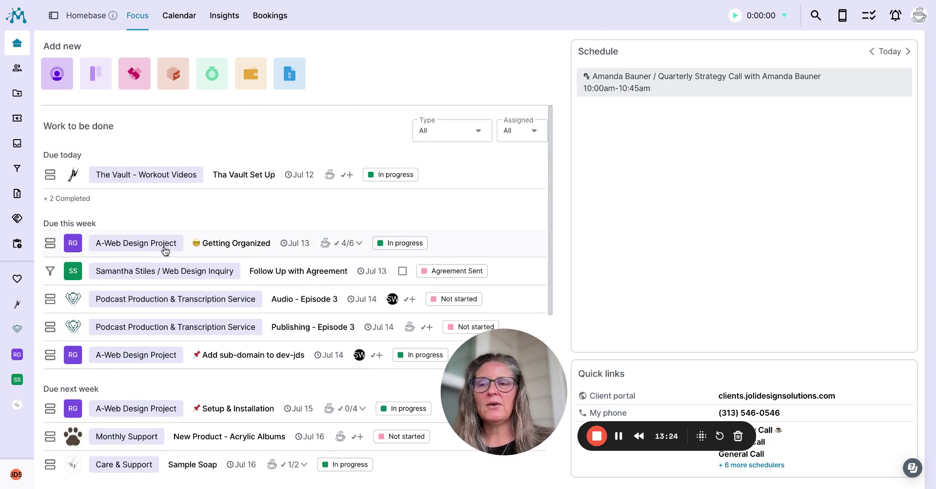
- Create a standard draft invoice for client RG that bills the fixed-price A-Web Design Project from the un-billed items, and close it
{"action": "left_click", "coordinate": [18, 353]}
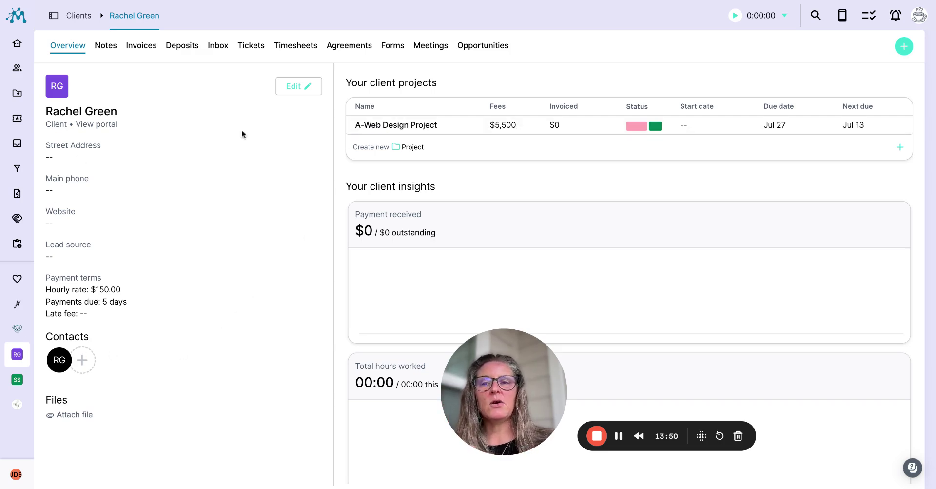
{"action": "left_click", "coordinate": [151, 47]}
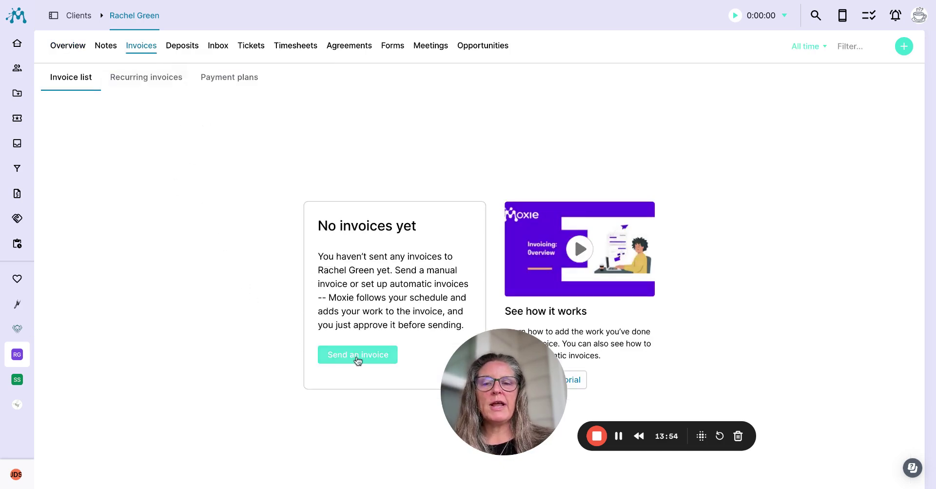
{"action": "left_click", "coordinate": [376, 357]}
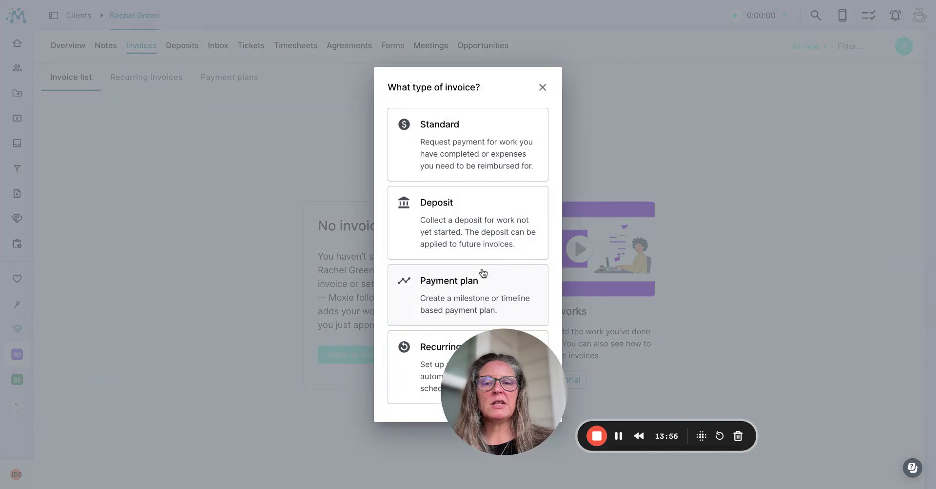
{"action": "left_click", "coordinate": [466, 147]}
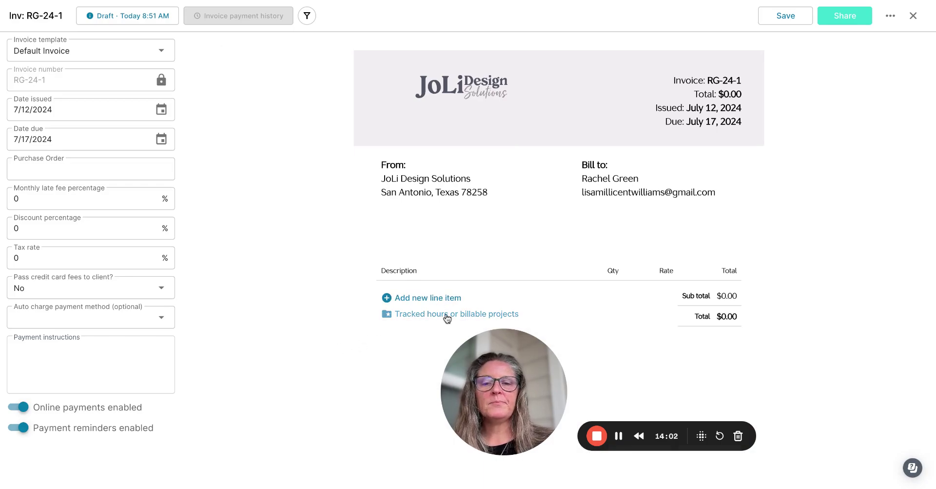
{"action": "left_click", "coordinate": [447, 318]}
{"action": "left_click", "coordinate": [372, 265]}
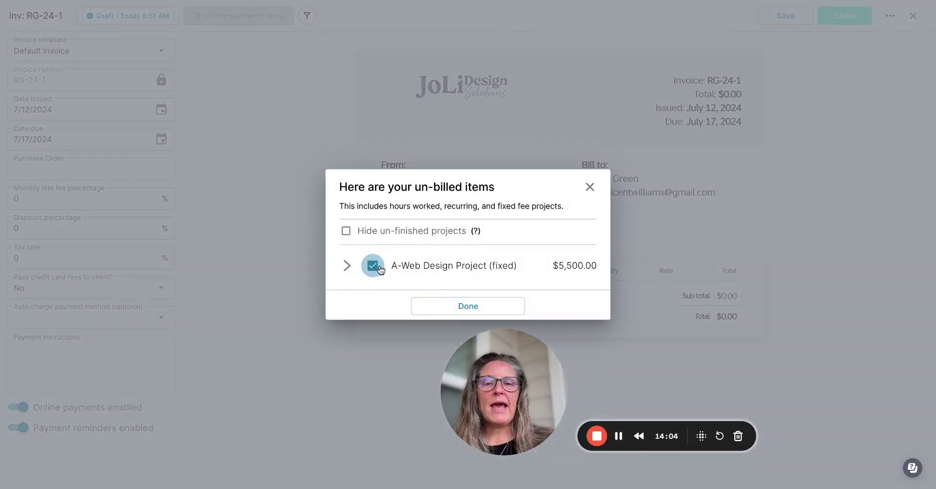
{"action": "left_click", "coordinate": [465, 306]}
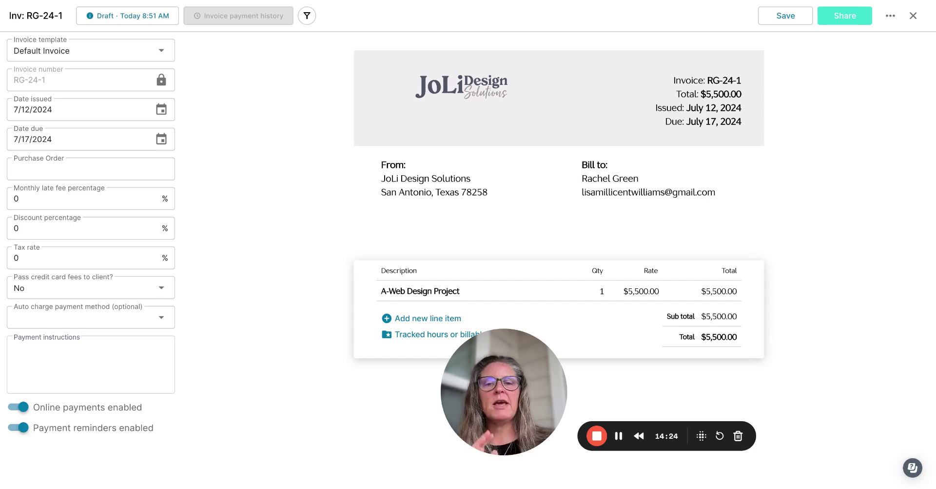
{"action": "left_click", "coordinate": [913, 16]}
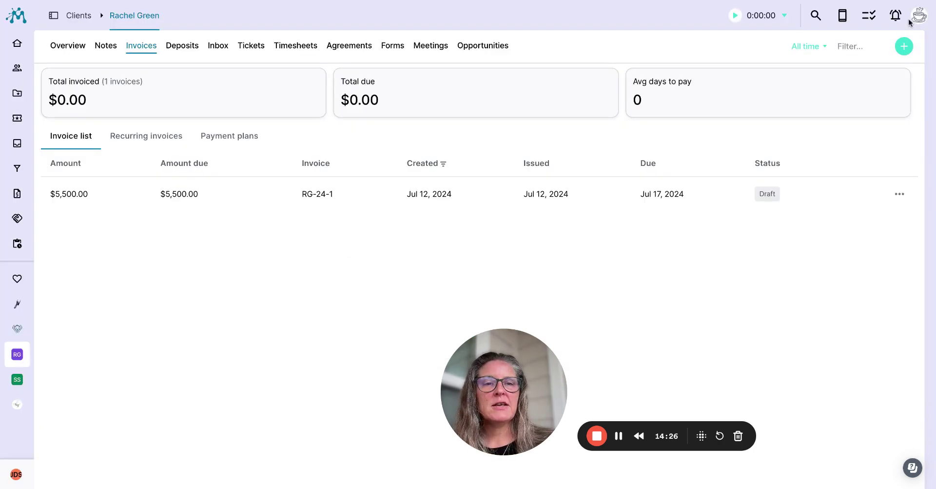
- Create an agreement for client RG from the saved Web Design Agreement template
{"action": "left_click", "coordinate": [347, 48]}
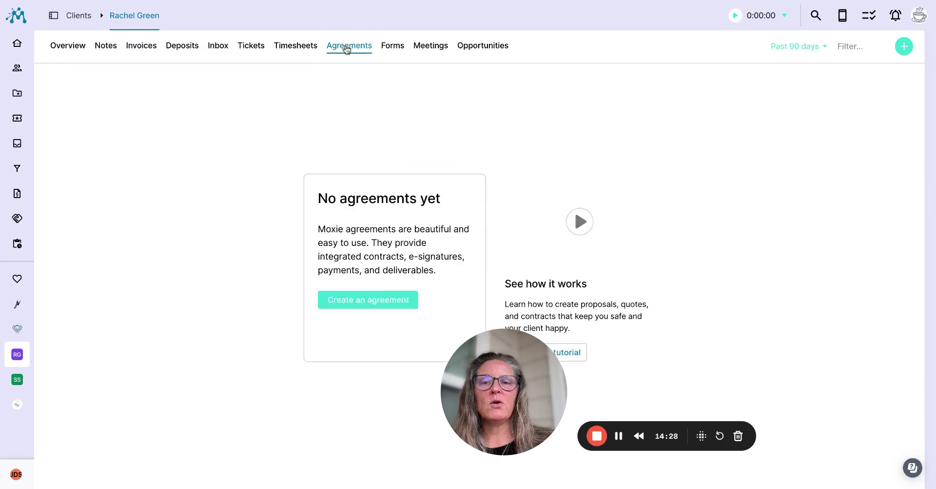
{"action": "left_click", "coordinate": [374, 301]}
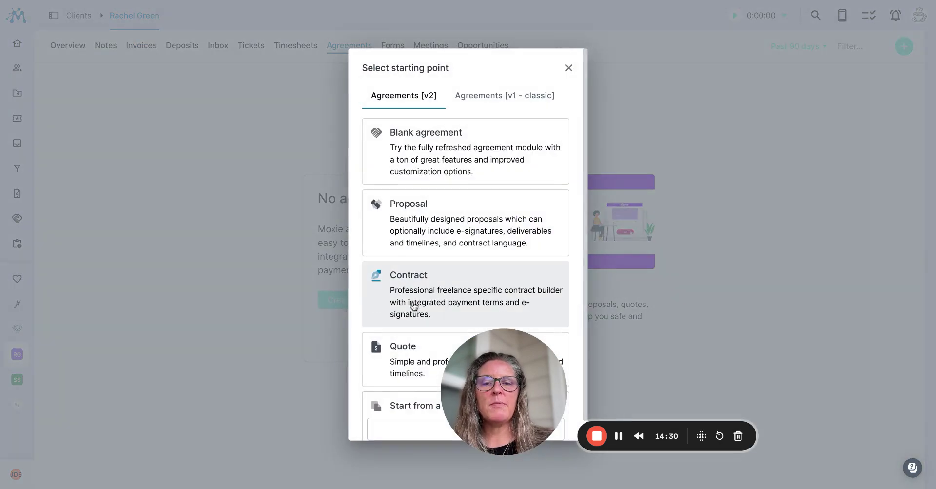
{"action": "scroll", "coordinate": [477, 387], "scroll_direction": "down", "scroll_amount": 1}
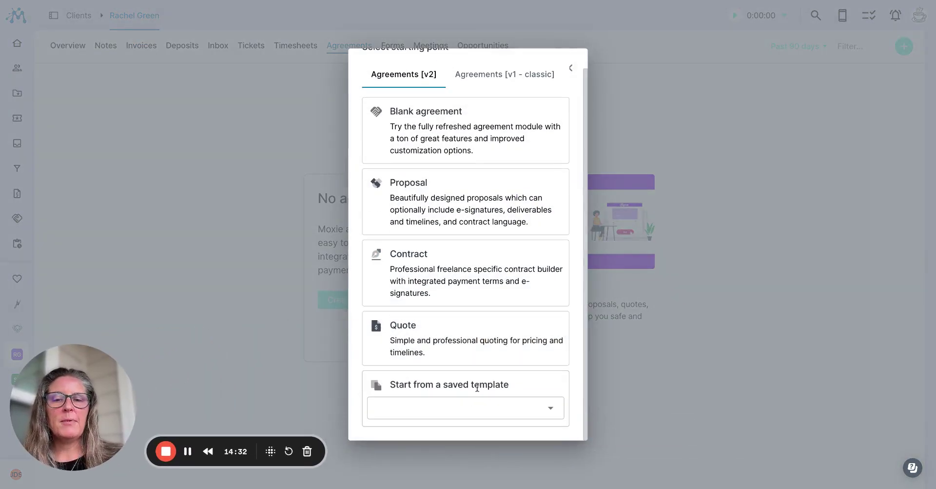
{"action": "left_click", "coordinate": [465, 409]}
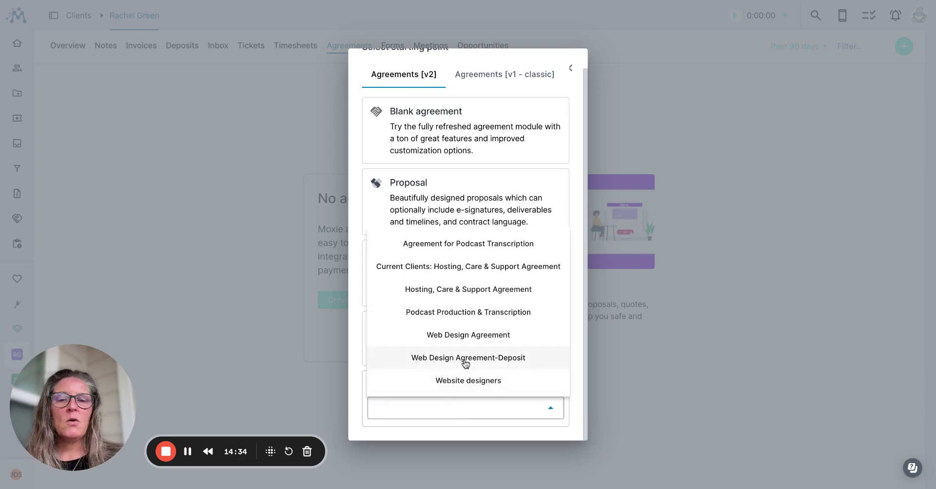
{"action": "left_click", "coordinate": [466, 336]}
{"action": "left_click", "coordinate": [494, 286]}
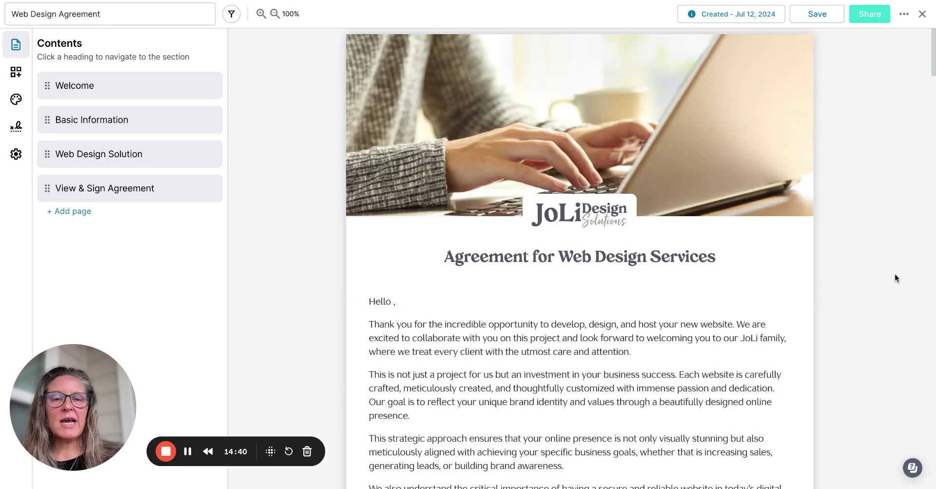
- Review the Web Design Agreement's pages and examine the Web Design Solution package's fee type, amount and linked project template
{"action": "scroll", "coordinate": [879, 281], "scroll_direction": "down", "scroll_amount": 2}
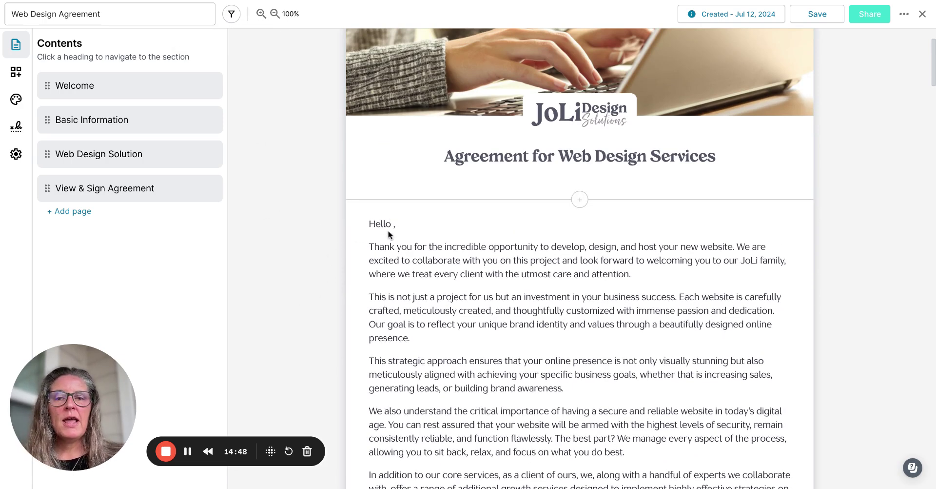
{"action": "scroll", "coordinate": [444, 400], "scroll_direction": "down", "scroll_amount": 20}
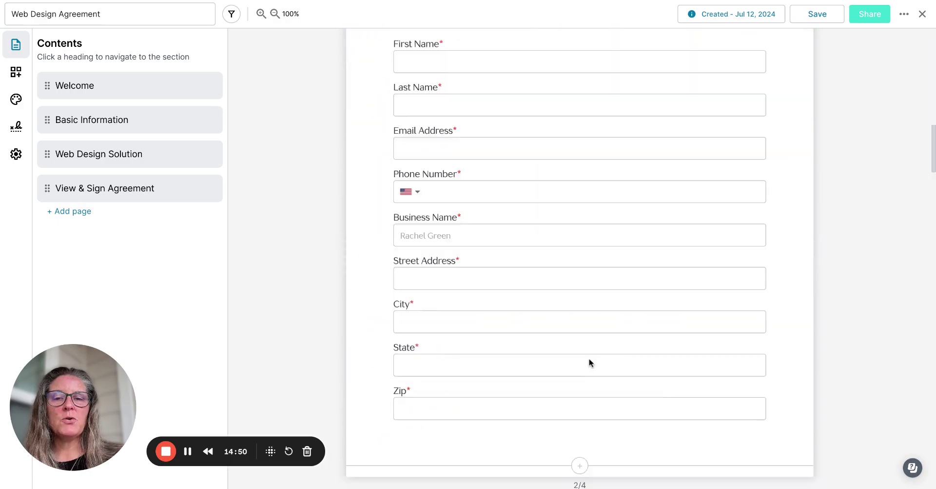
{"action": "scroll", "coordinate": [596, 322], "scroll_direction": "down", "scroll_amount": 10}
{"action": "scroll", "coordinate": [593, 296], "scroll_direction": "up", "scroll_amount": 5}
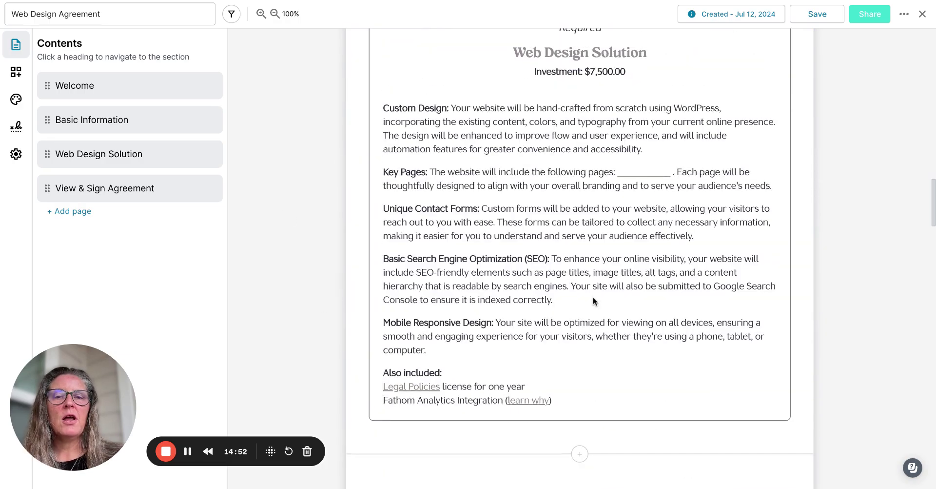
{"action": "left_click", "coordinate": [508, 239]}
{"action": "scroll", "coordinate": [509, 242], "scroll_direction": "up", "scroll_amount": 8}
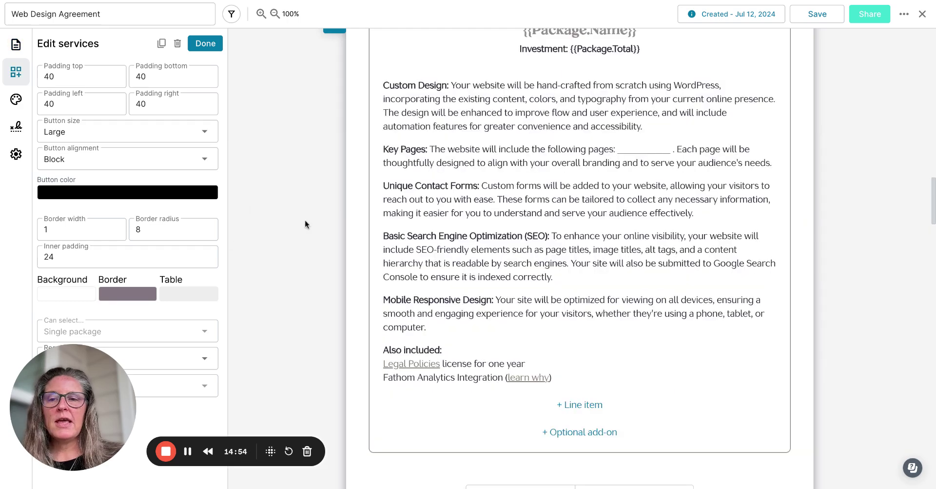
{"action": "scroll", "coordinate": [691, 122], "scroll_direction": "up", "scroll_amount": 2}
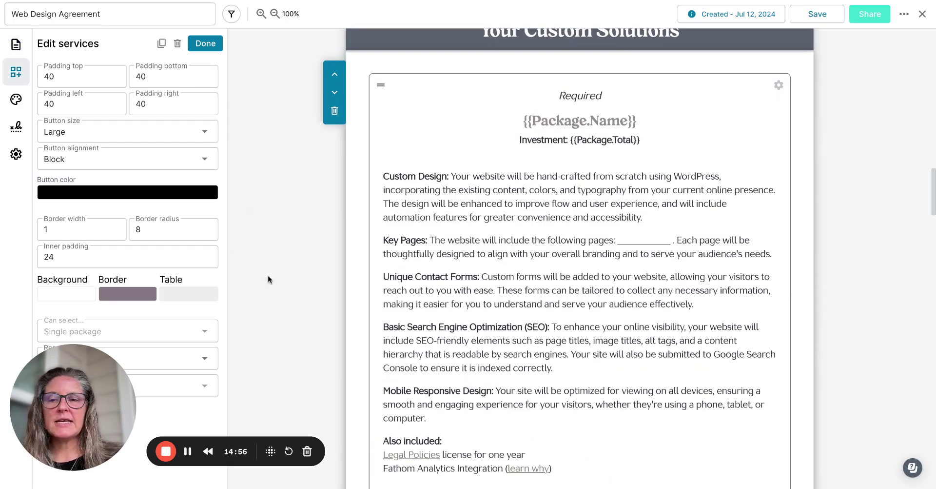
{"action": "left_click", "coordinate": [778, 87]}
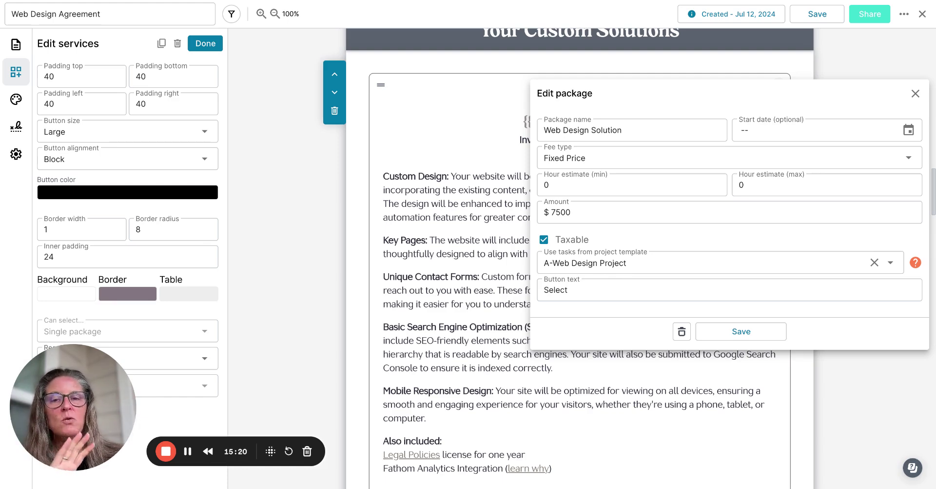
{"action": "left_click", "coordinate": [915, 94]}
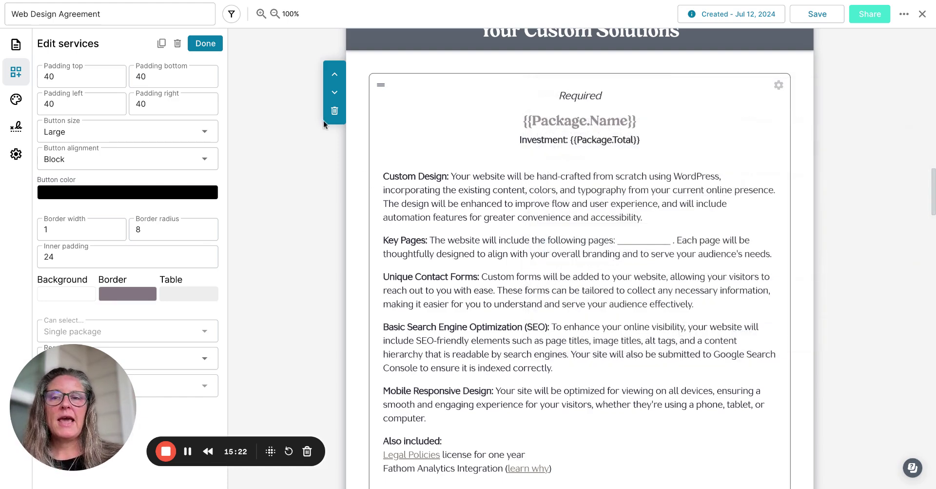
{"action": "left_click", "coordinate": [215, 44]}
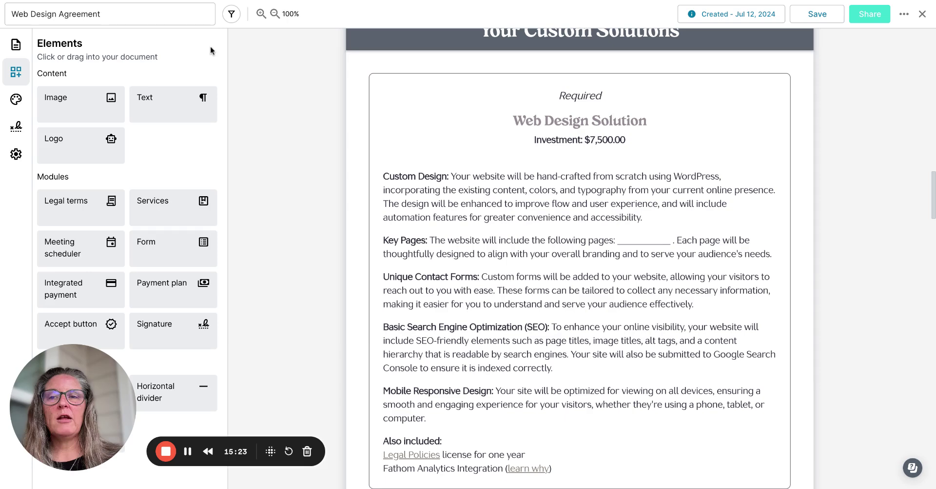
- Review the agreement's automation and confirmation settings, including project and invoice creation, and close the agreement
{"action": "left_click", "coordinate": [16, 155]}
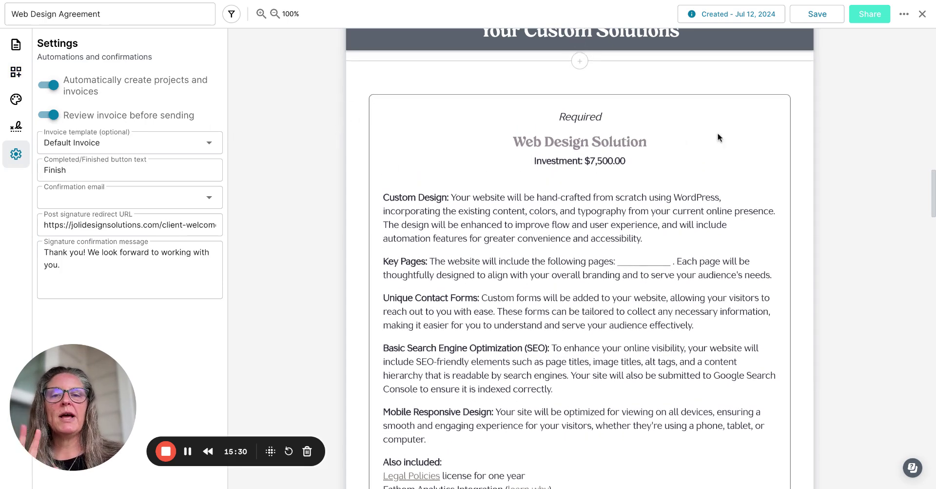
{"action": "mouse_move", "coordinate": [806, 75]}
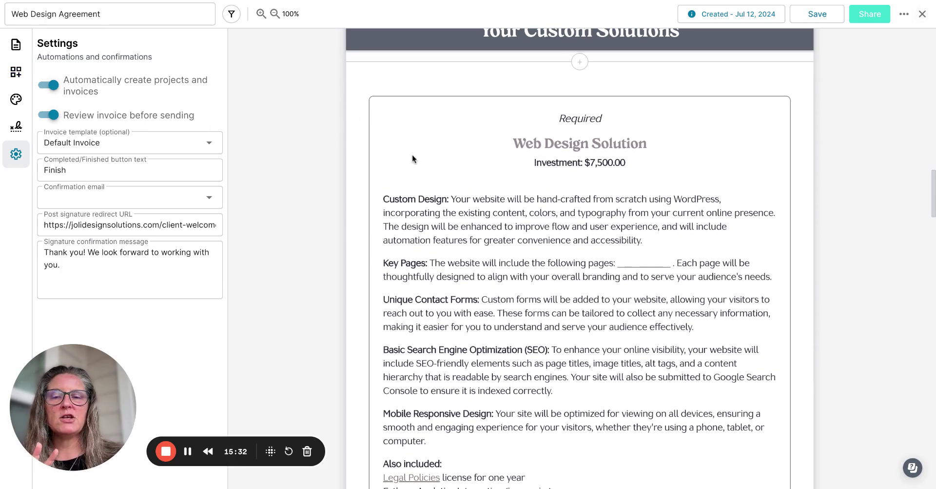
{"action": "left_click", "coordinate": [922, 14]}
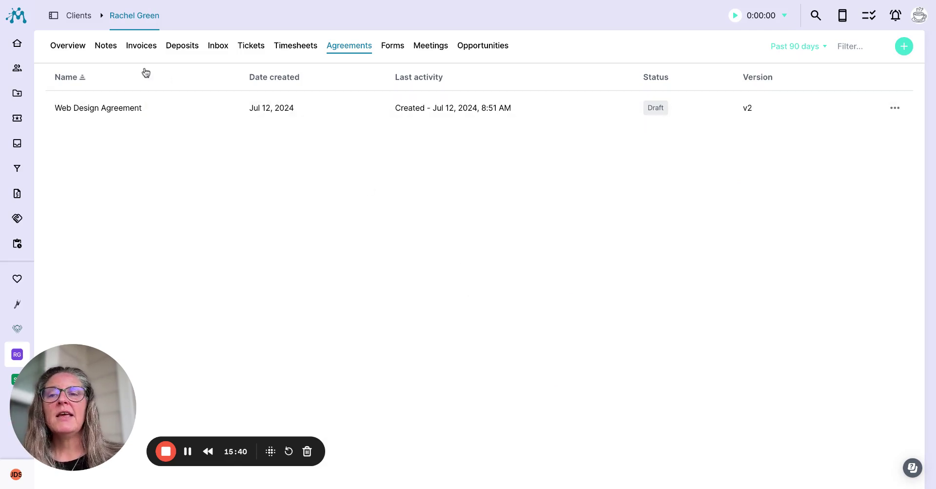
- Look over client RG's invoice list, payment plans and recurring invoices
{"action": "left_click", "coordinate": [135, 48]}
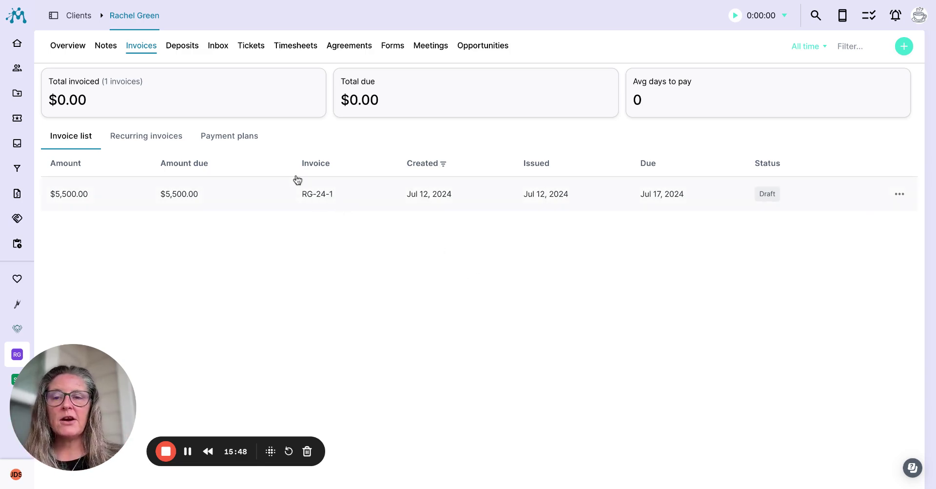
{"action": "left_click", "coordinate": [239, 141]}
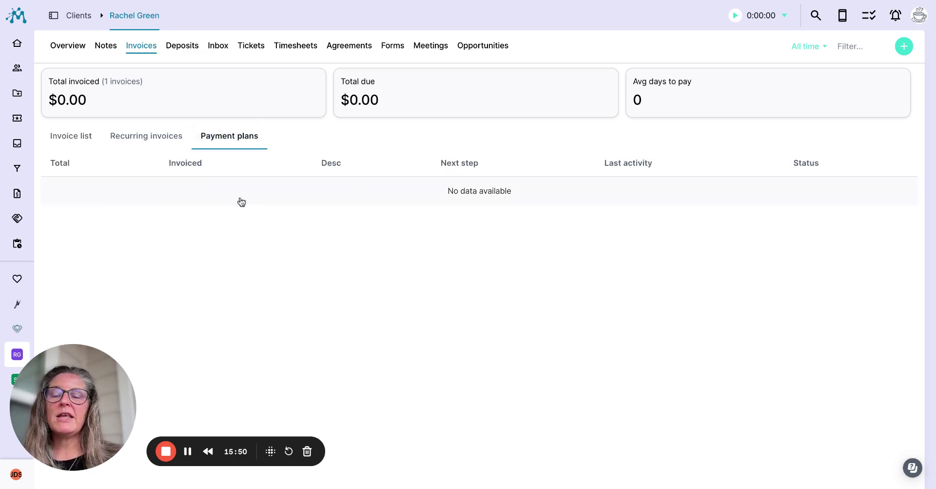
{"action": "left_click", "coordinate": [165, 137]}
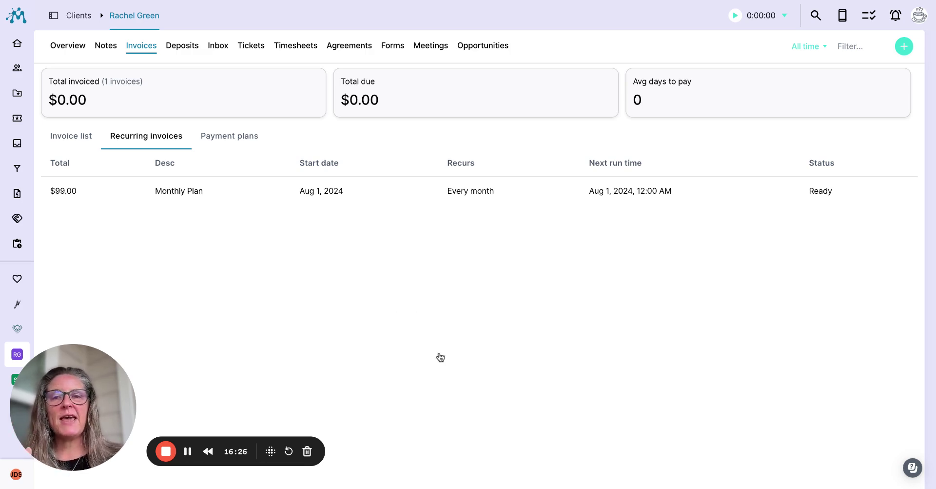
- Open the recurring Monthly Plan invoice and browse the saved products and services available as line items
{"action": "left_click", "coordinate": [277, 190]}
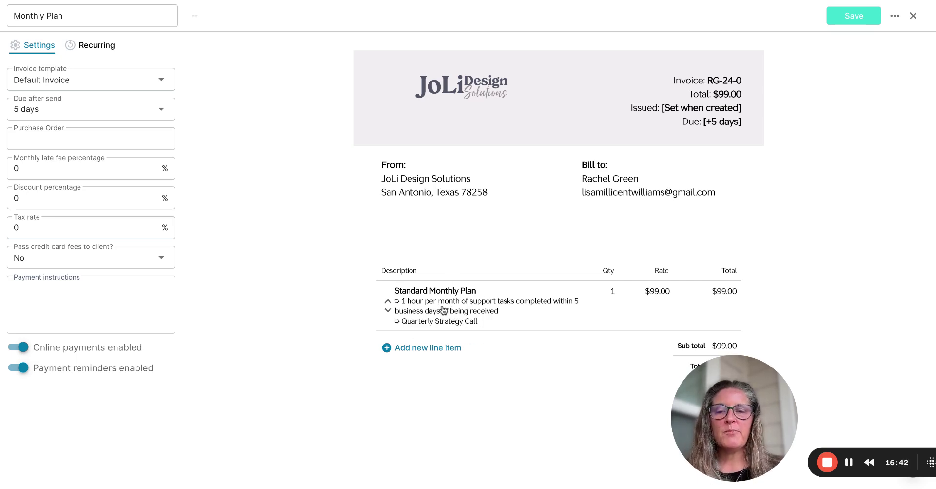
{"action": "left_click", "coordinate": [420, 355]}
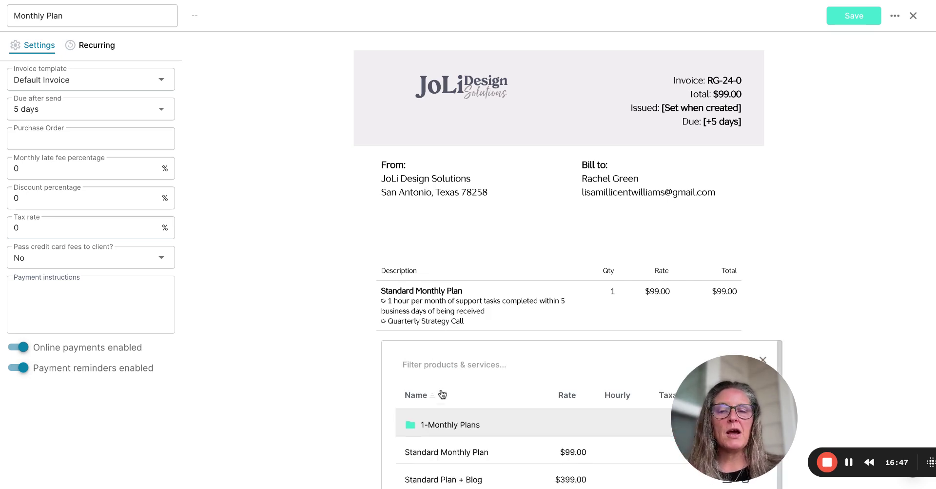
{"action": "left_click", "coordinate": [344, 366]}
{"action": "left_click", "coordinate": [412, 352]}
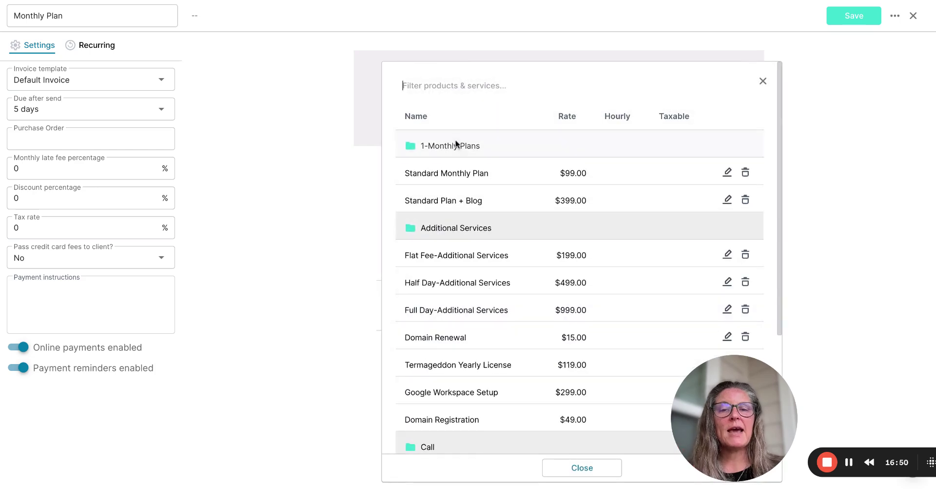
{"action": "scroll", "coordinate": [474, 350], "scroll_direction": "down", "scroll_amount": 4}
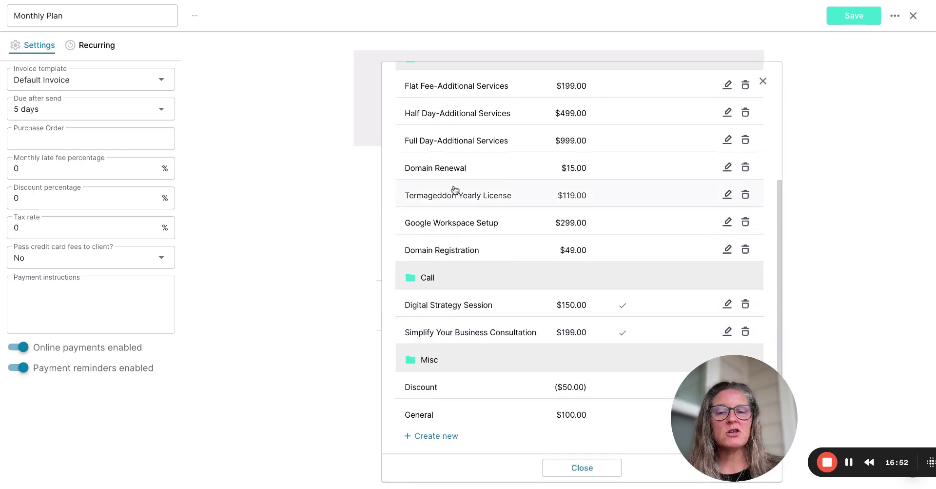
{"action": "scroll", "coordinate": [479, 293], "scroll_direction": "up", "scroll_amount": 4}
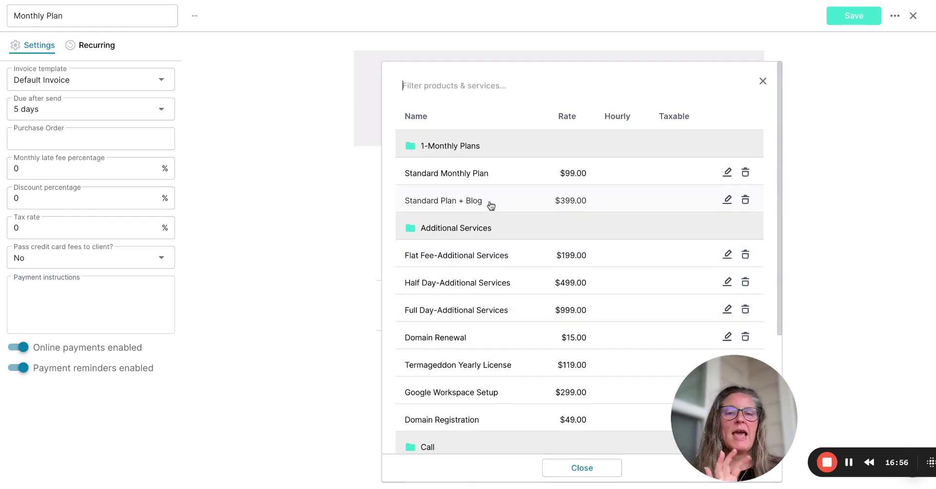
{"action": "left_click", "coordinate": [302, 316]}
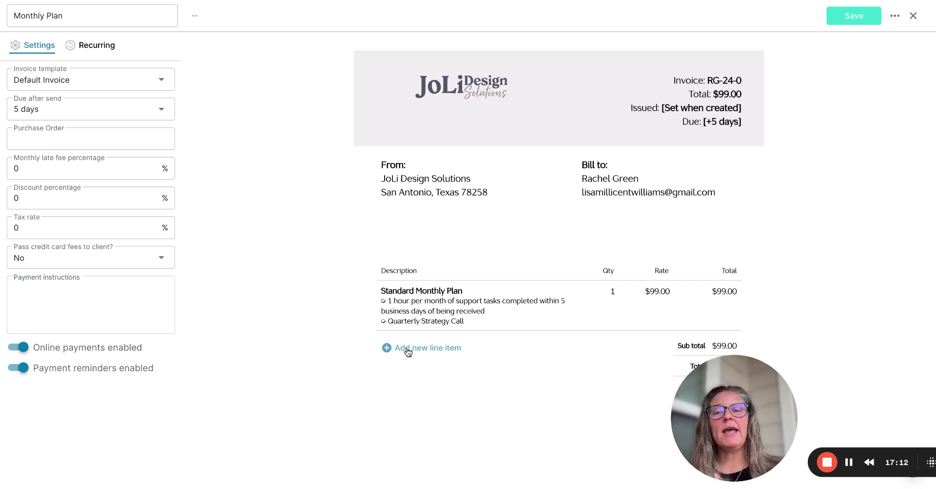
- Try automatic charging on the due date and including A-Web Design Project in the Monthly Plan's recurring options, and close the invoice
{"action": "left_click", "coordinate": [99, 47]}
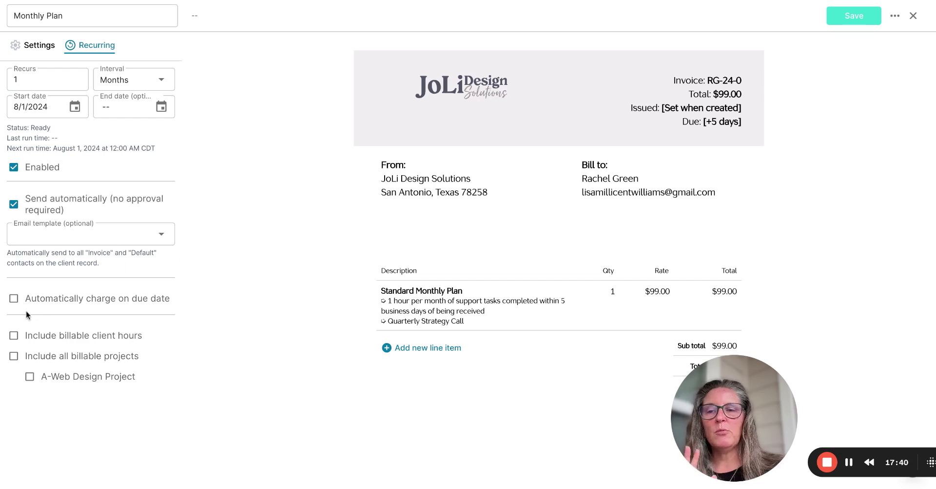
{"action": "left_click", "coordinate": [13, 298]}
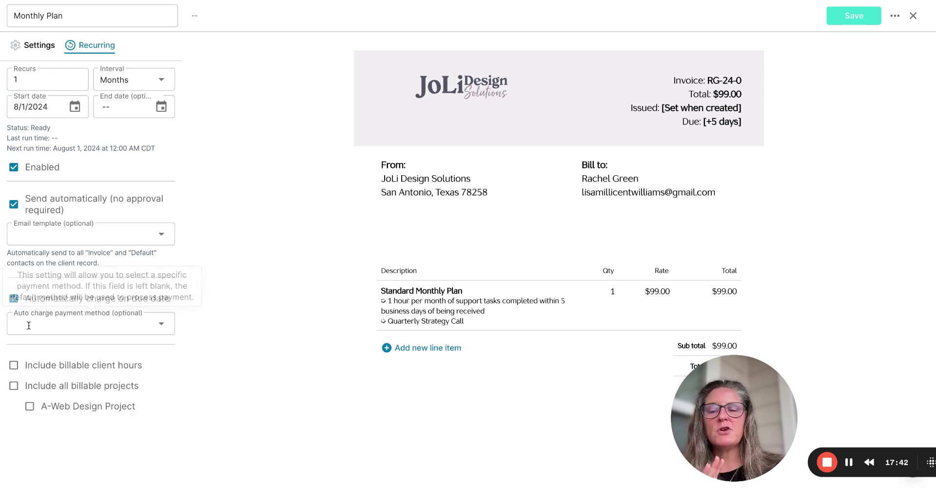
{"action": "left_click", "coordinate": [13, 298]}
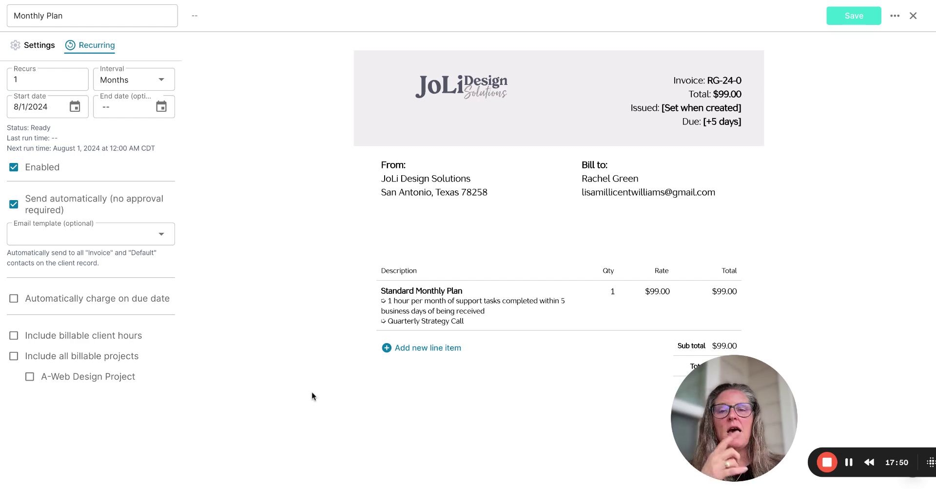
{"action": "mouse_move", "coordinate": [438, 299]}
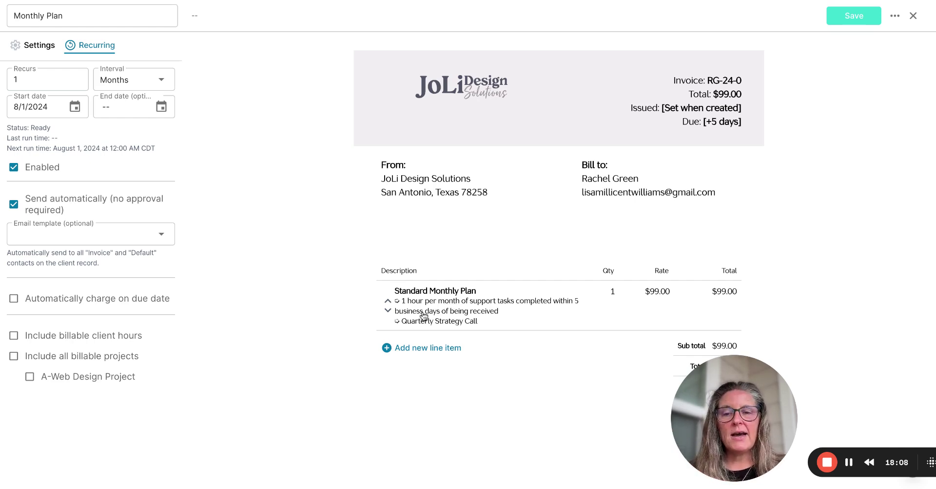
{"action": "left_click", "coordinate": [29, 377]}
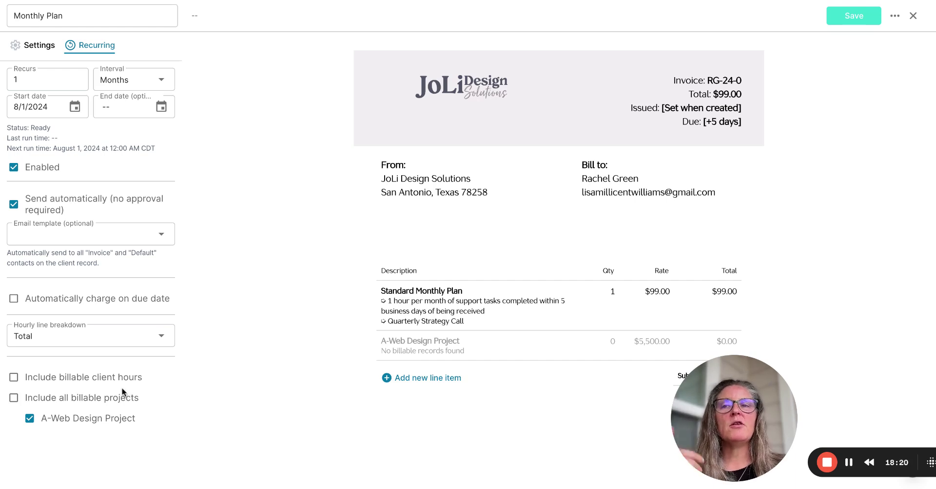
{"action": "left_click", "coordinate": [39, 419]}
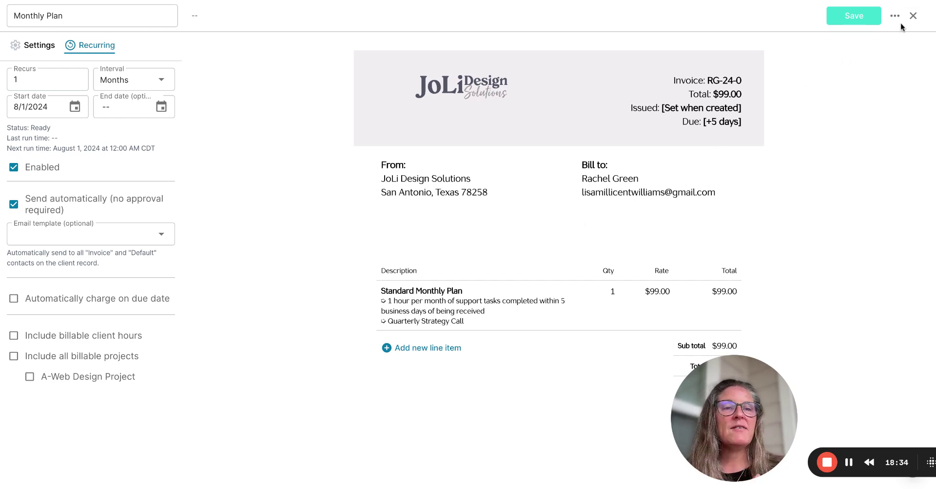
{"action": "left_click", "coordinate": [913, 15]}
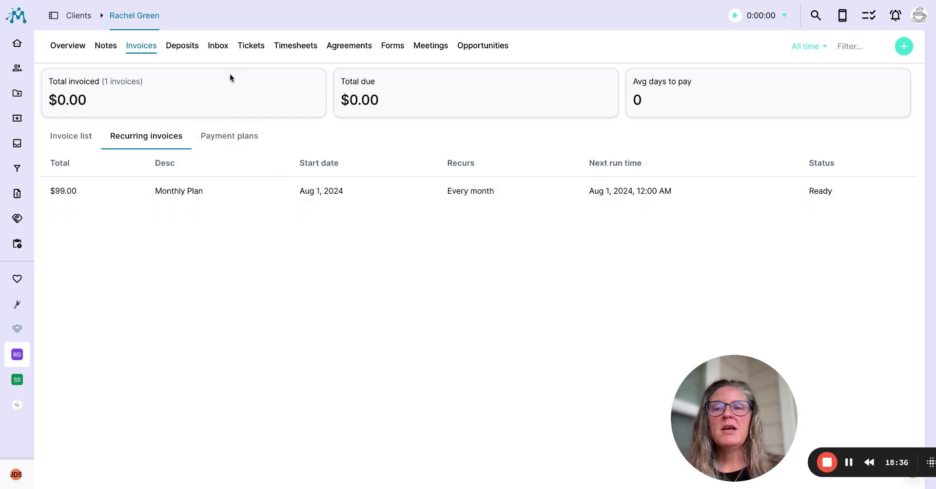
- Check client RG's timesheets and the timer's list of recently tracked time across clients
{"action": "left_click", "coordinate": [294, 45]}
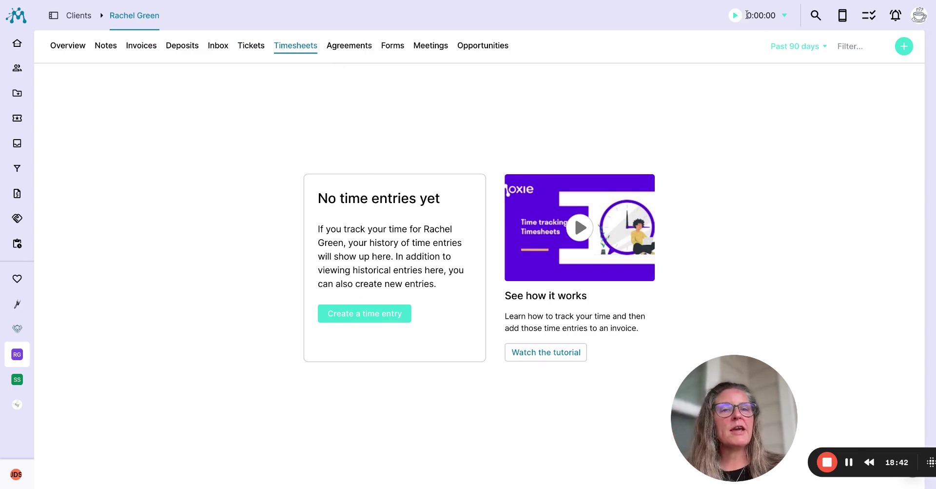
{"action": "left_click", "coordinate": [785, 17]}
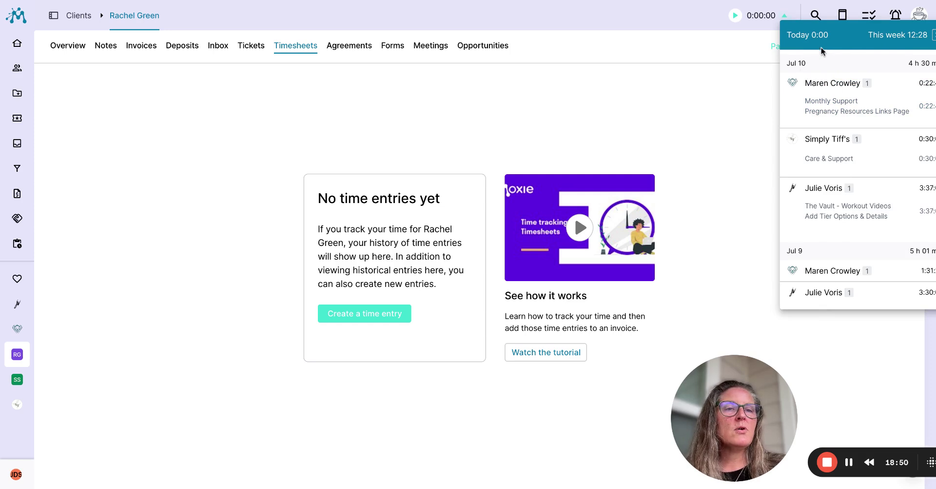
{"action": "left_click", "coordinate": [719, 23]}
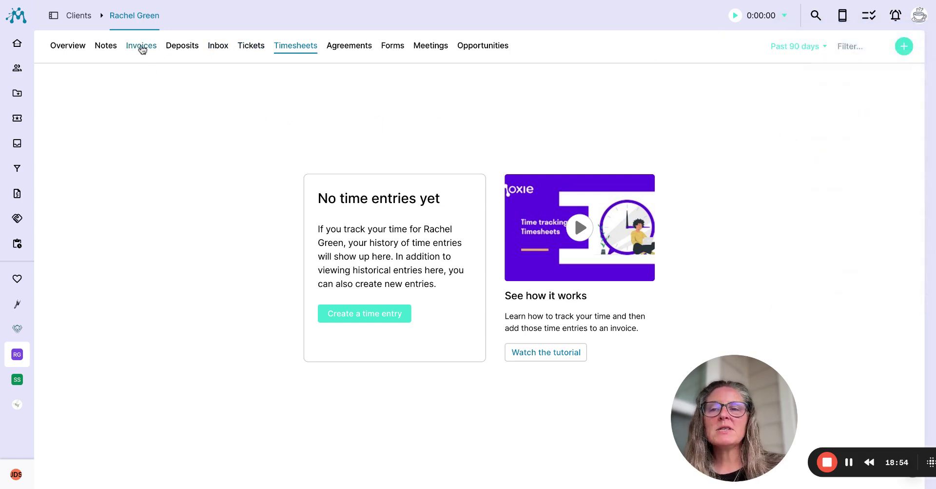
- Track a few seconds of time on the Design Plan & Prep task in client RG's A-Web Design Project, and stop the timer
{"action": "left_click", "coordinate": [64, 49]}
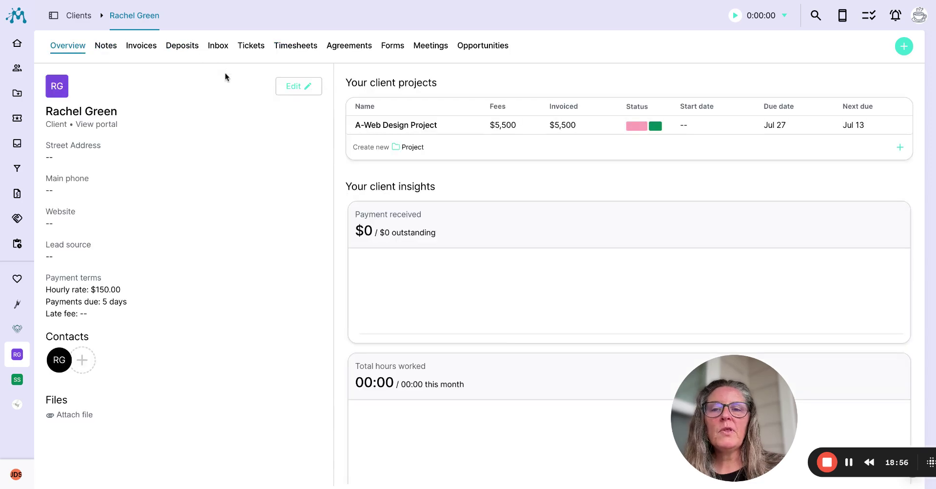
{"action": "left_click", "coordinate": [373, 123]}
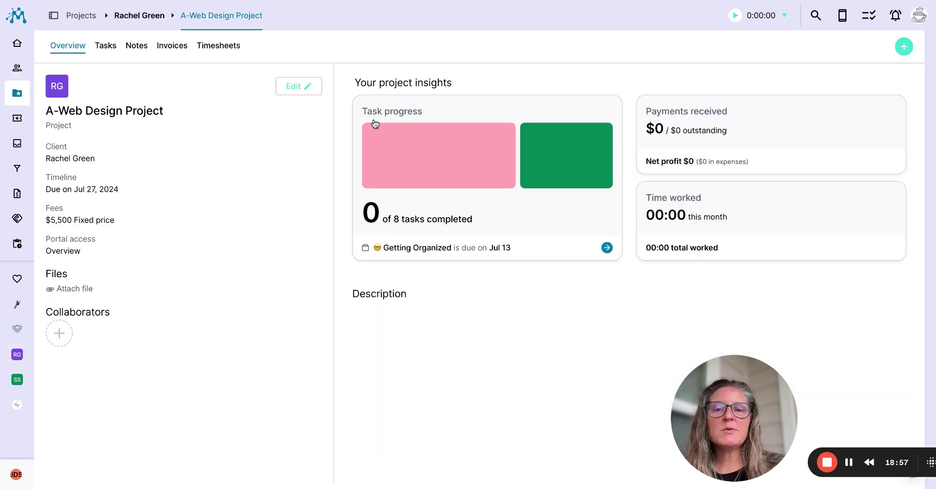
{"action": "left_click", "coordinate": [106, 45]}
{"action": "left_click", "coordinate": [110, 190]}
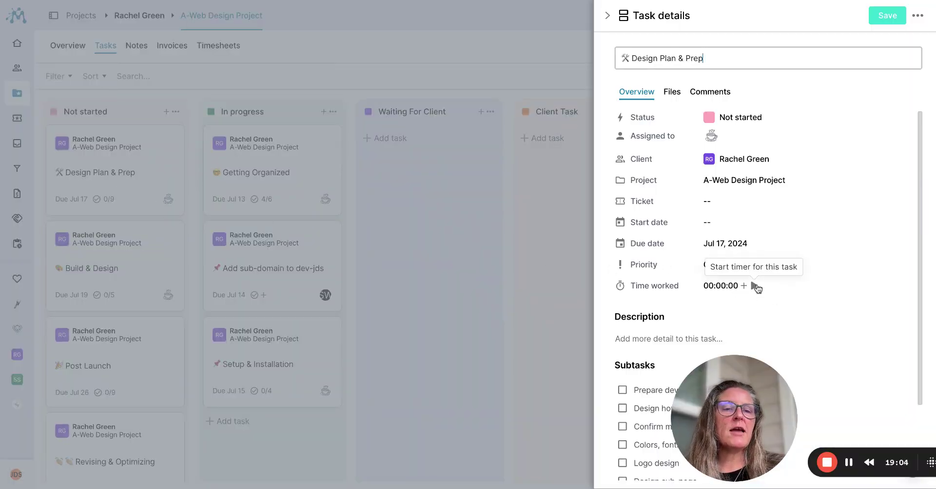
{"action": "left_click", "coordinate": [756, 288]}
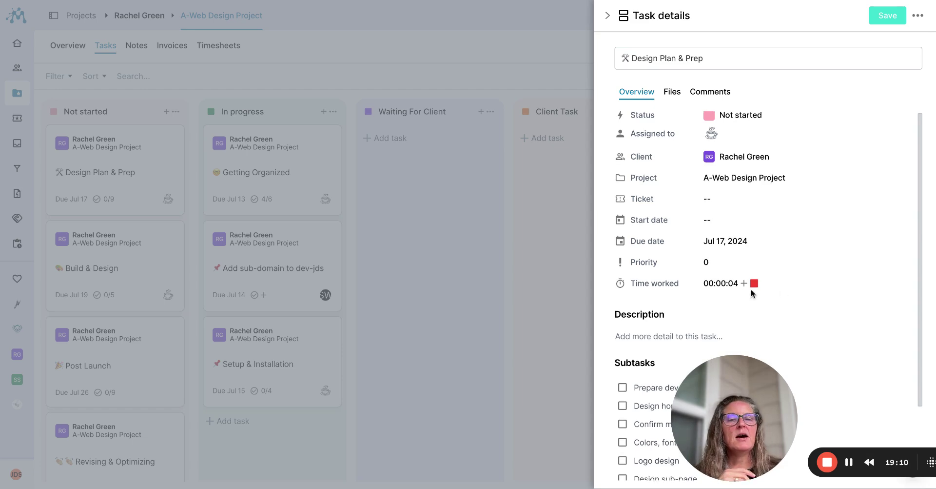
{"action": "left_click", "coordinate": [755, 283]}
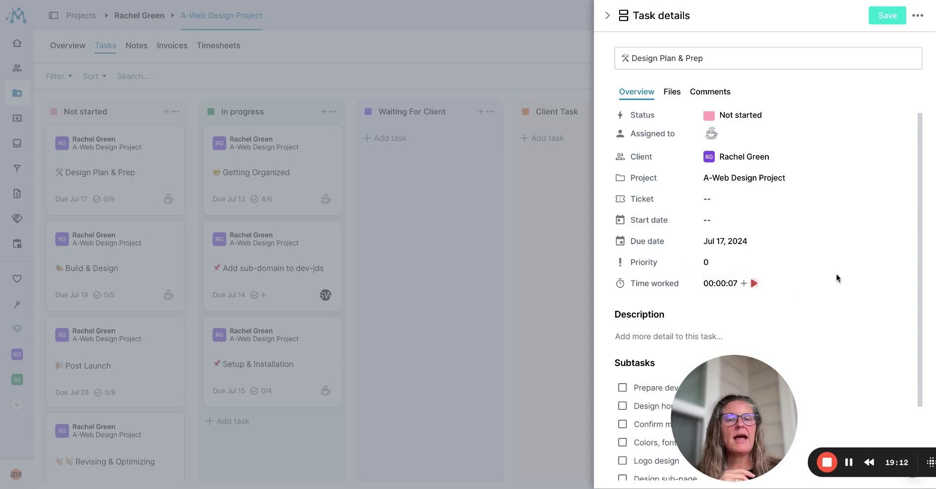
- Close the Design Plan & Prep task details and check the timer's list of recently tracked time
{"action": "left_click", "coordinate": [608, 15]}
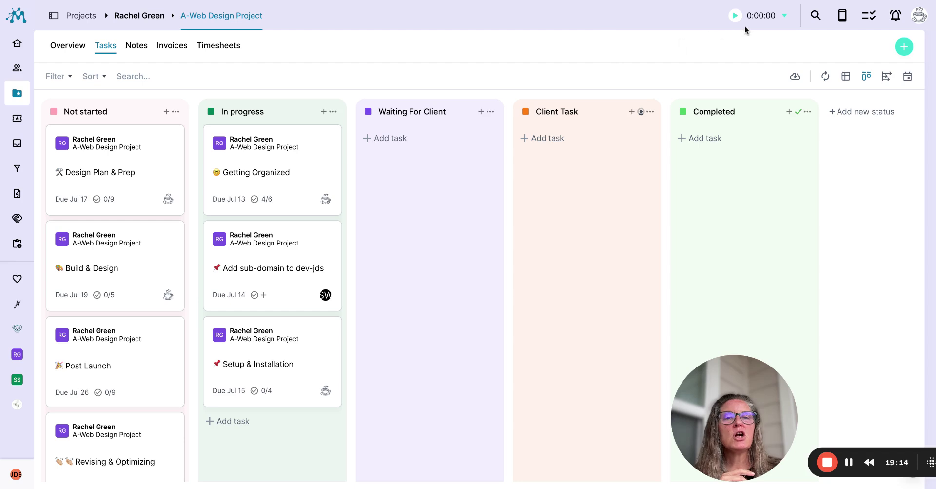
{"action": "left_click", "coordinate": [785, 16]}
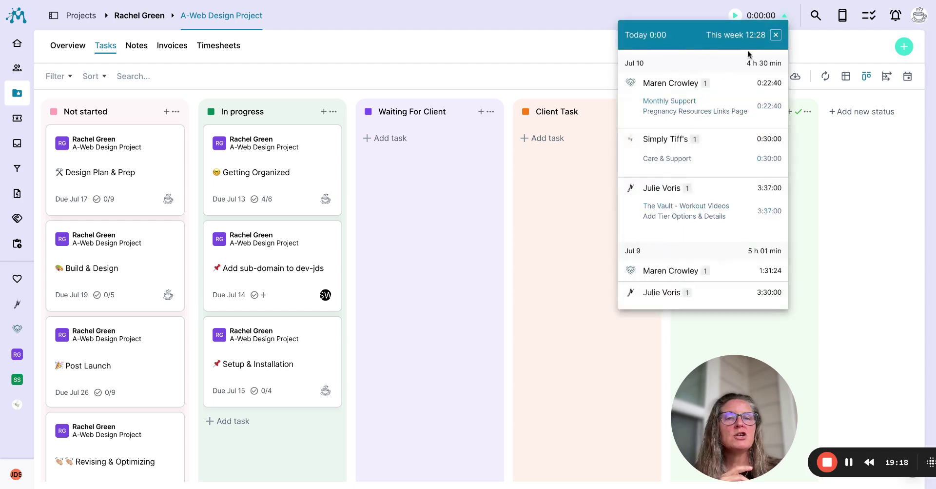
{"action": "left_click", "coordinate": [776, 35]}
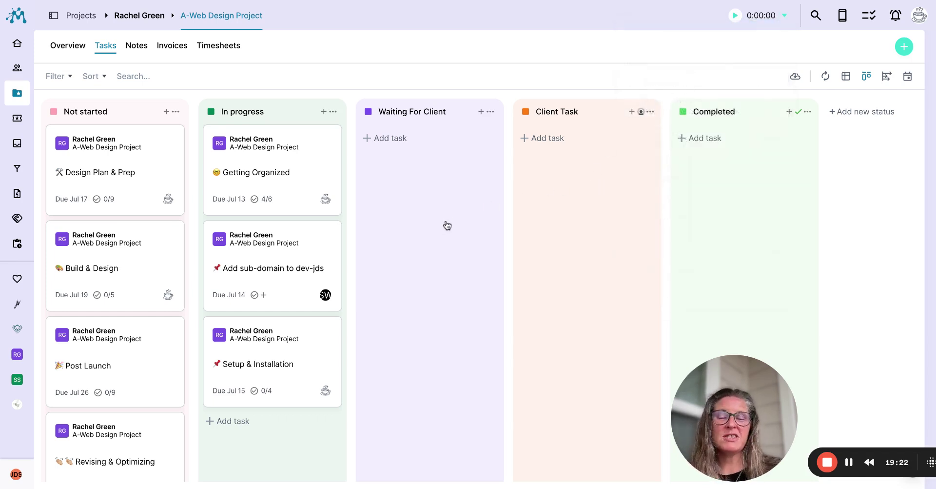
- Review the Homebase list of work due this week and view the details of the Getting Organized task
{"action": "left_click", "coordinate": [18, 43]}
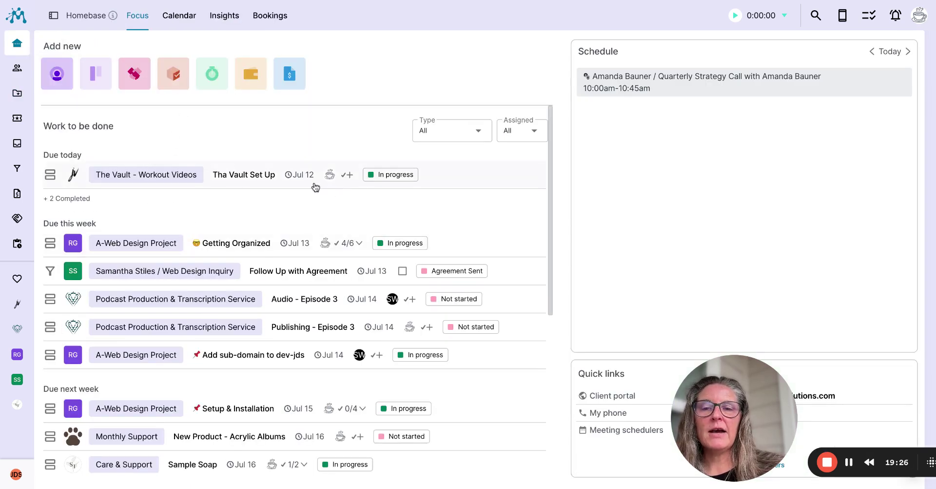
{"action": "scroll", "coordinate": [271, 189], "scroll_direction": "down", "scroll_amount": 2}
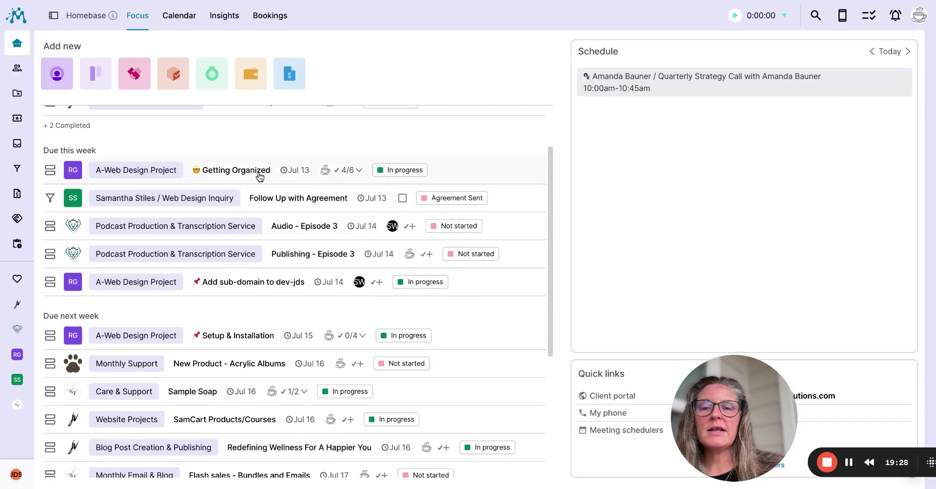
{"action": "left_click", "coordinate": [261, 171]}
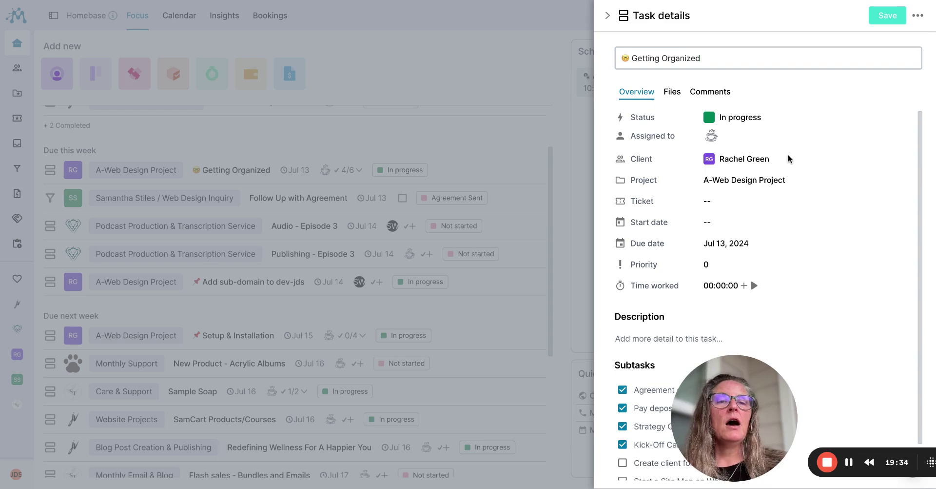
{"action": "left_click", "coordinate": [608, 15]}
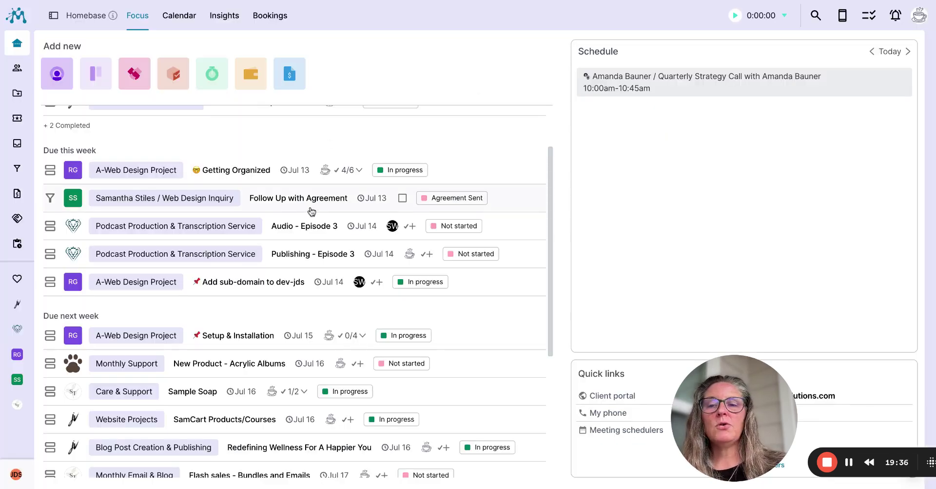
{"action": "scroll", "coordinate": [309, 219], "scroll_direction": "up", "scroll_amount": 2}
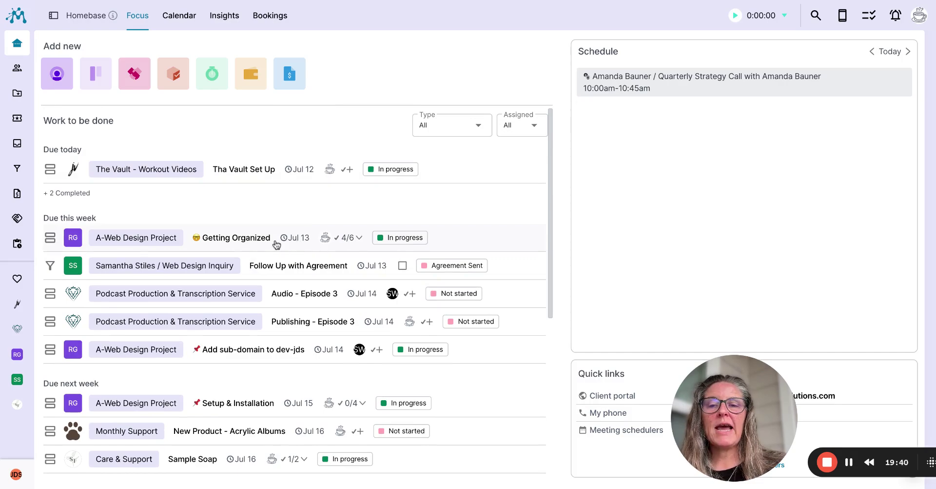
- Check the available status options and the subtasks of the Getting Organized task, and close its details
{"action": "left_click", "coordinate": [244, 239]}
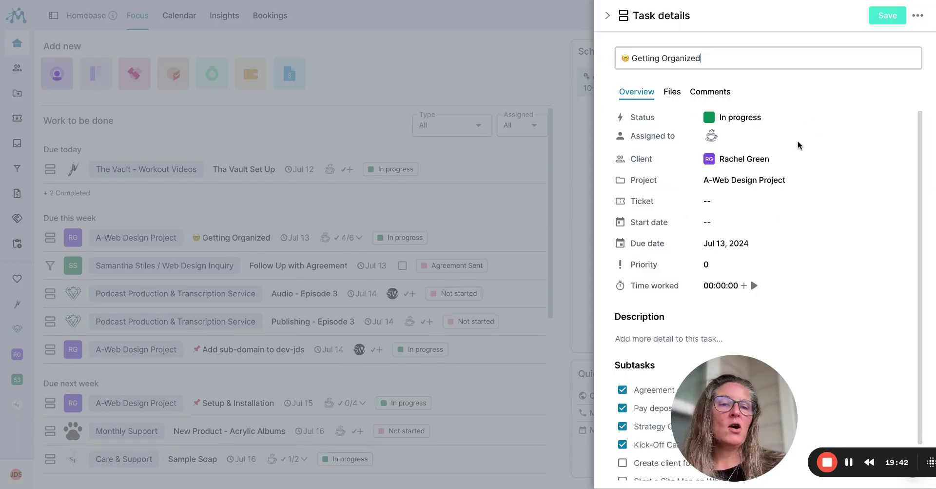
{"action": "left_click", "coordinate": [751, 120]}
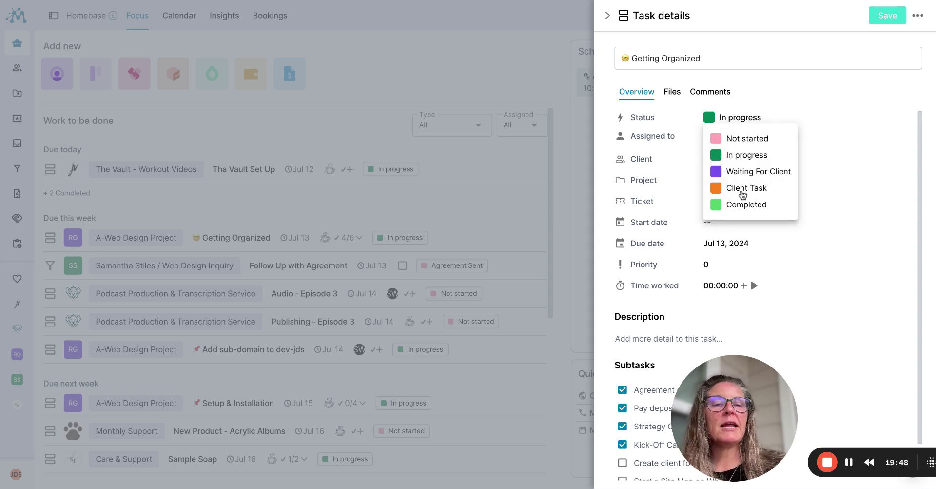
{"action": "left_click", "coordinate": [822, 117]}
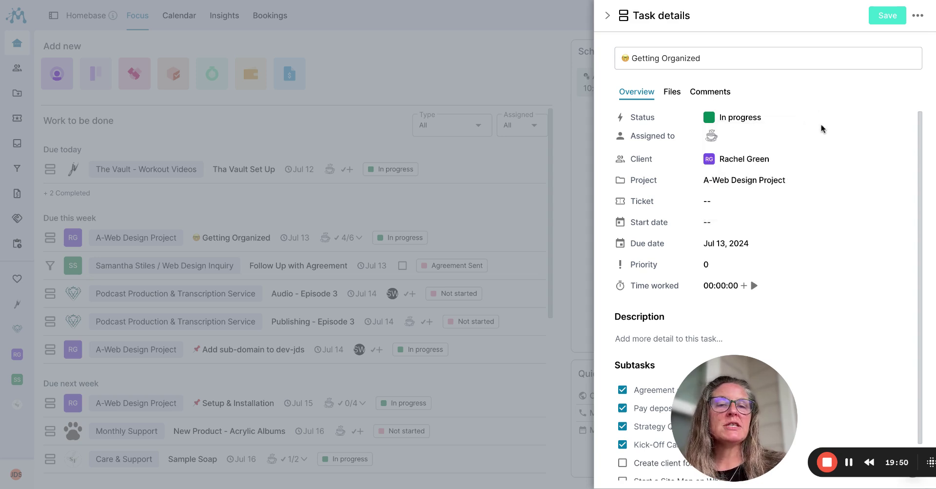
{"action": "scroll", "coordinate": [743, 296], "scroll_direction": "down", "scroll_amount": 1}
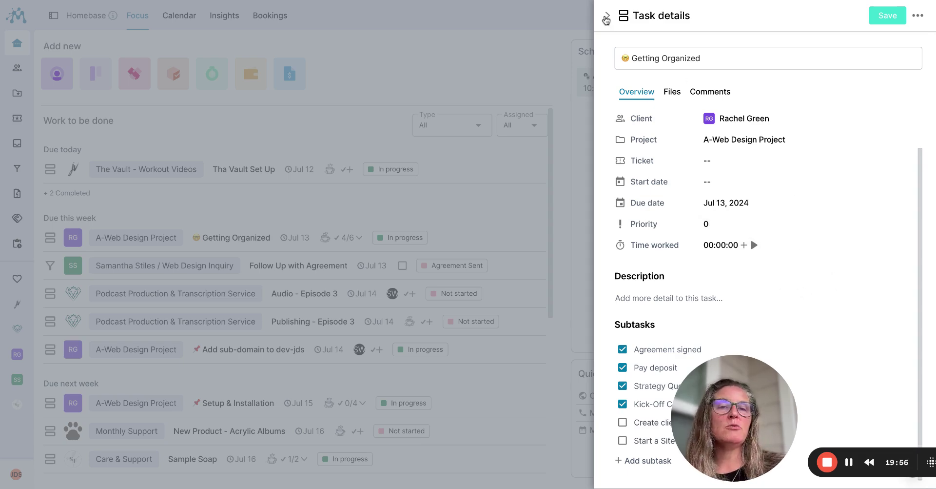
{"action": "left_click", "coordinate": [607, 16]}
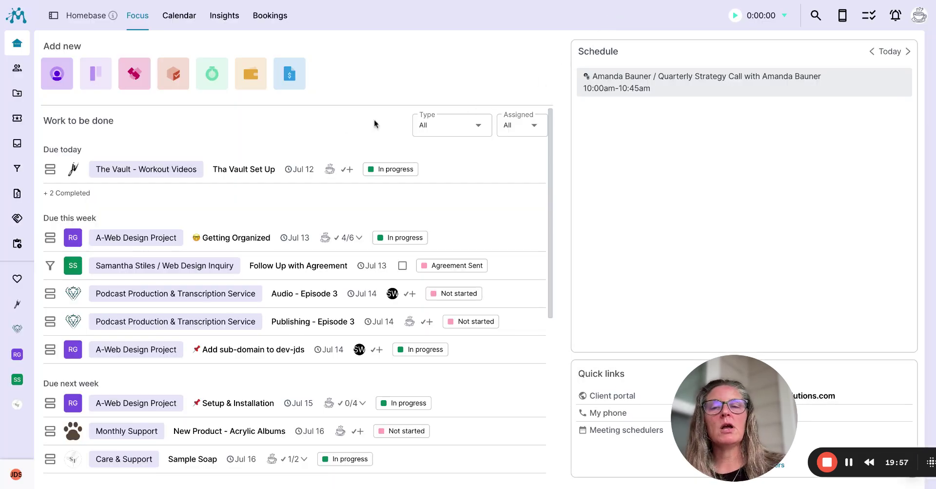
- Review the account preferences for app settings, invoices, agreements and custom fonts
{"action": "left_click", "coordinate": [15, 474]}
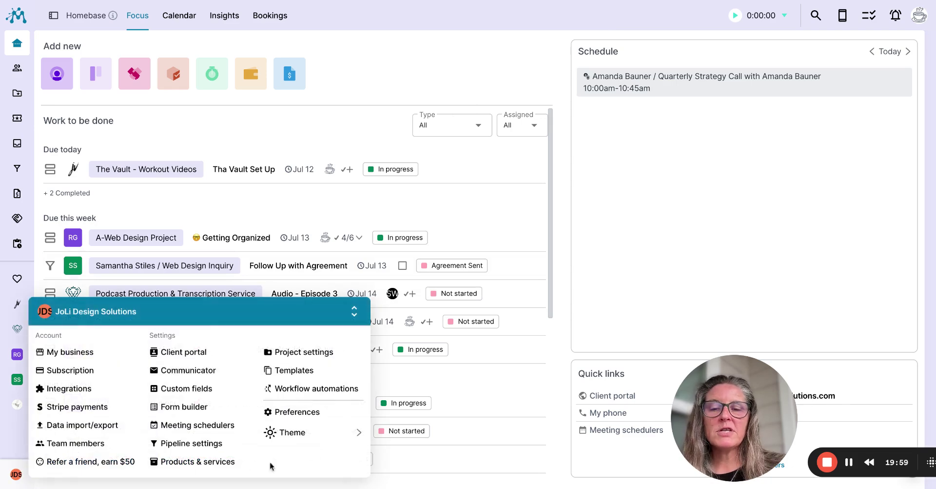
{"action": "left_click", "coordinate": [298, 412]}
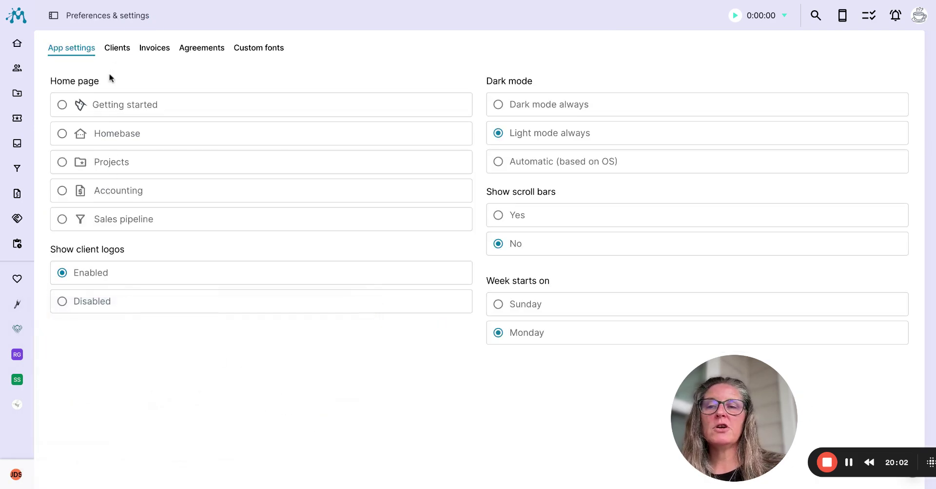
{"action": "left_click", "coordinate": [152, 49]}
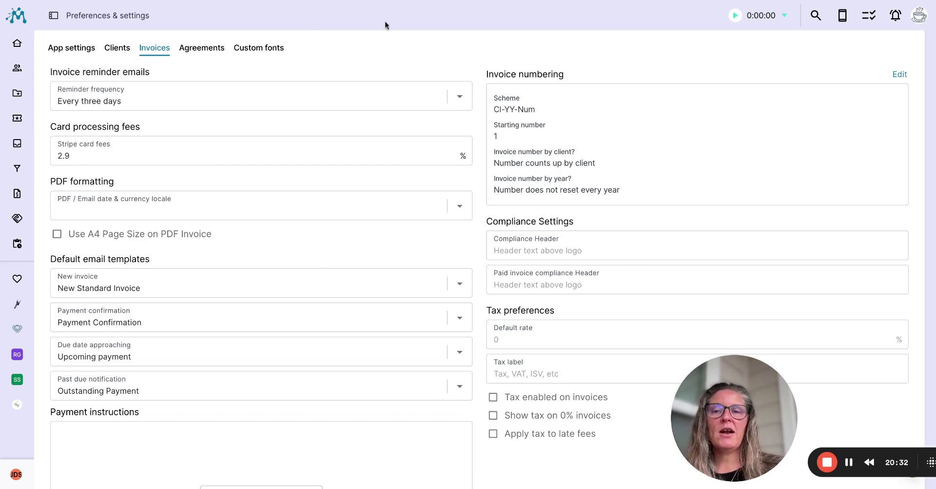
{"action": "left_click", "coordinate": [213, 48]}
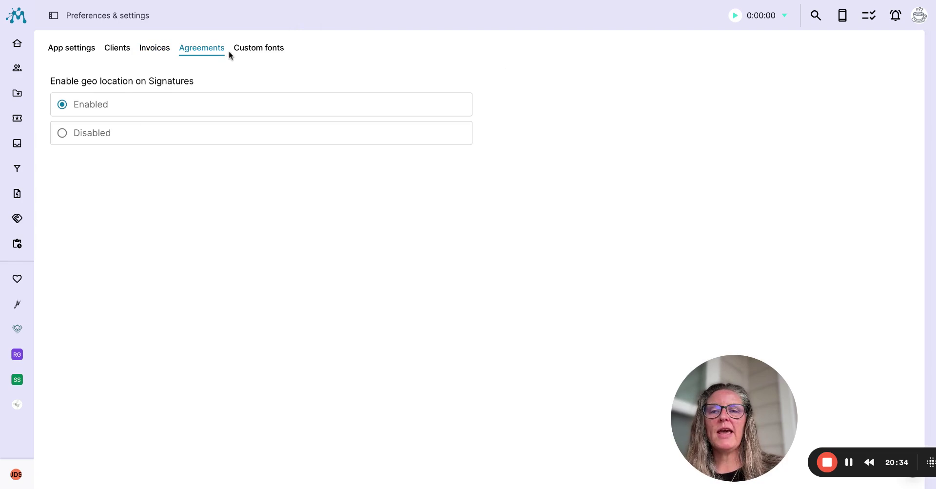
{"action": "left_click", "coordinate": [254, 47]}
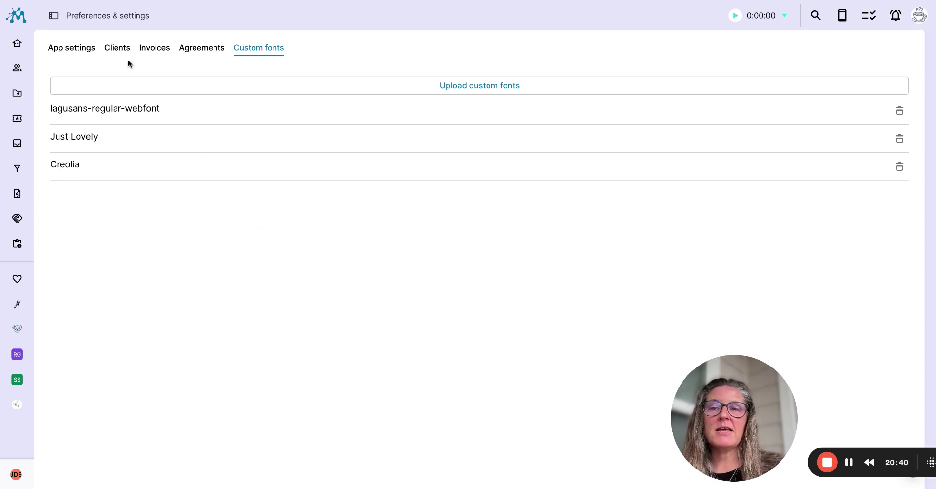
- Review the new client/contact defaults, including default portal access, and open client RG's overview
{"action": "left_click", "coordinate": [116, 52]}
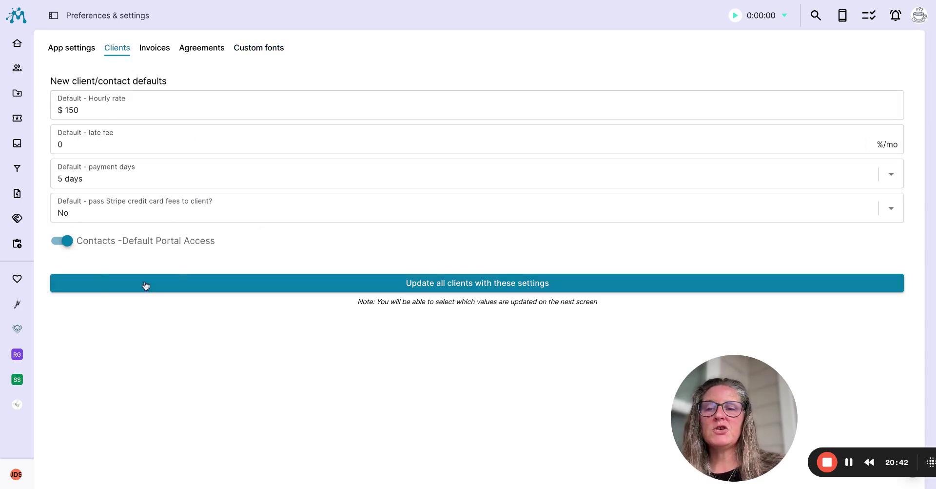
{"action": "mouse_move", "coordinate": [92, 247]}
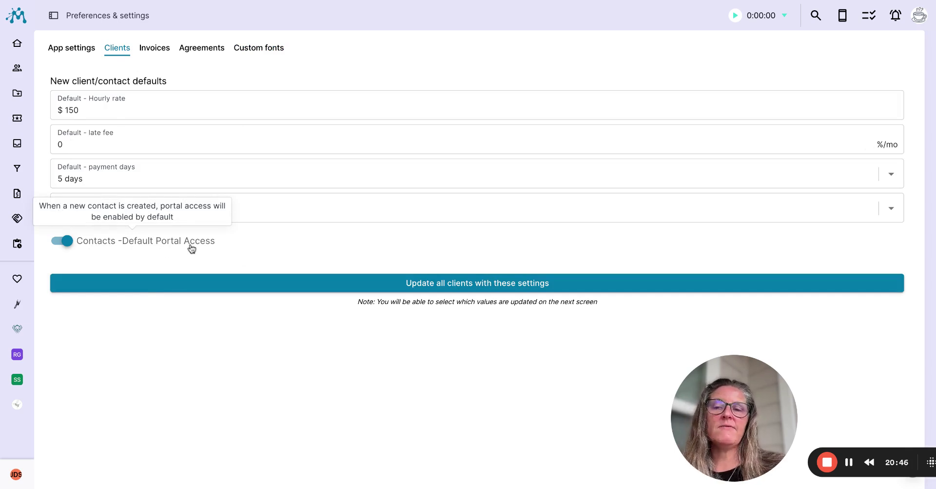
{"action": "mouse_move", "coordinate": [157, 246]}
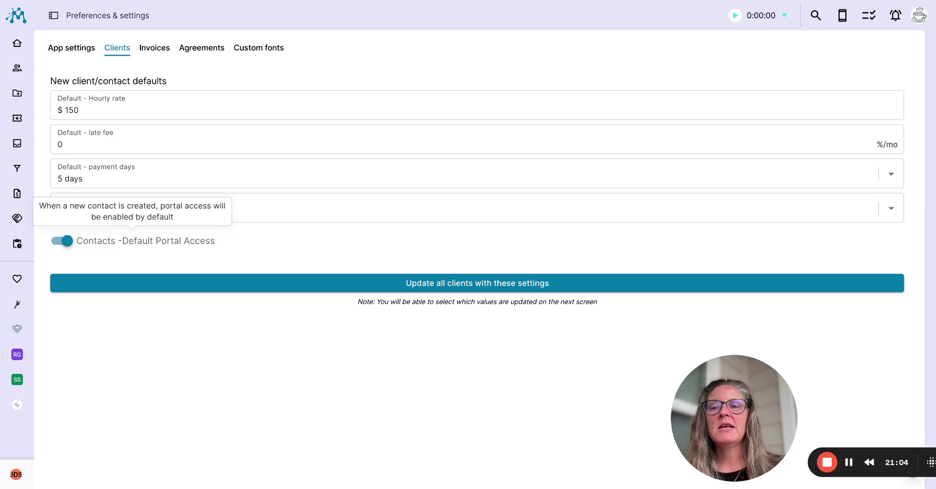
{"action": "left_click", "coordinate": [17, 354]}
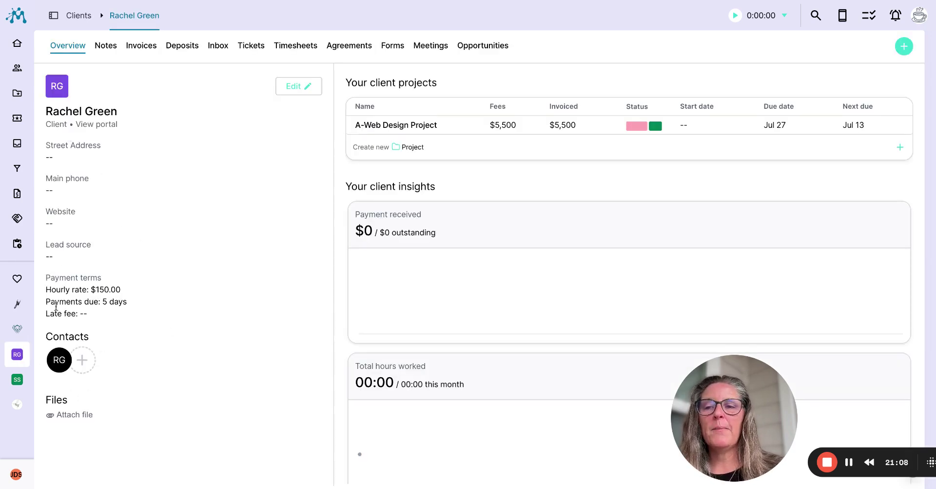
- Review the client portal's brand customization, login screen messages with preview, and custom pages
{"action": "left_click", "coordinate": [16, 474]}
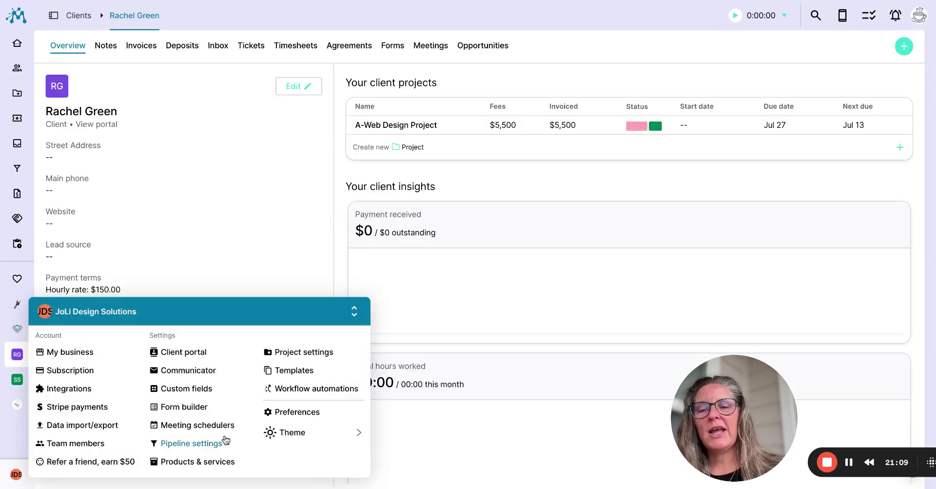
{"action": "left_click", "coordinate": [194, 351]}
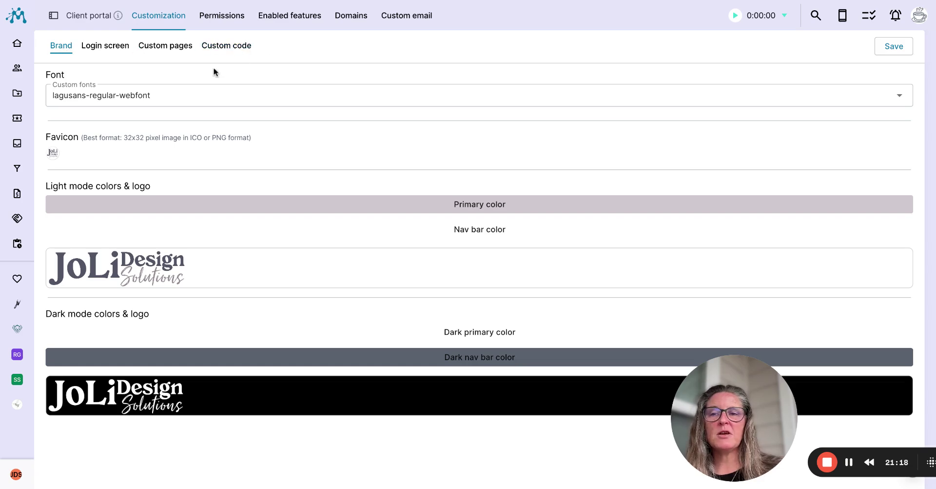
{"action": "left_click", "coordinate": [107, 47]}
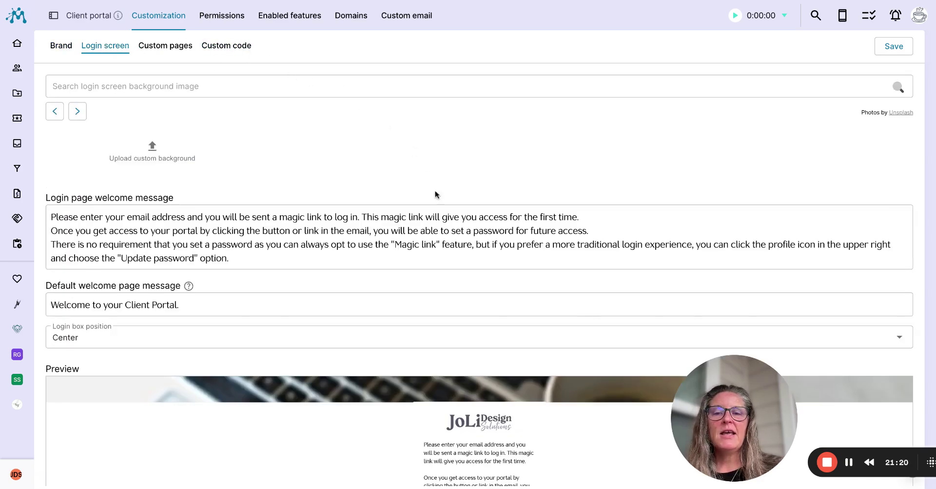
{"action": "scroll", "coordinate": [694, 268], "scroll_direction": "down", "scroll_amount": 5}
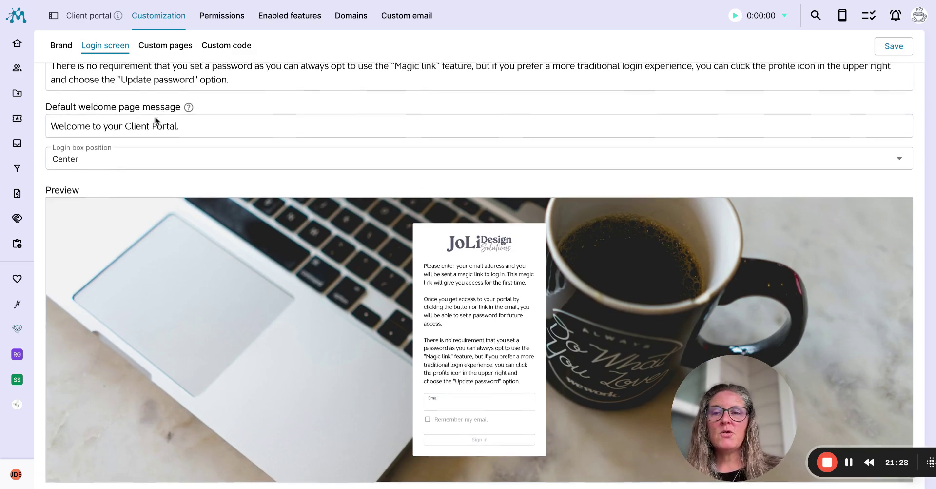
{"action": "scroll", "coordinate": [152, 121], "scroll_direction": "up", "scroll_amount": 2}
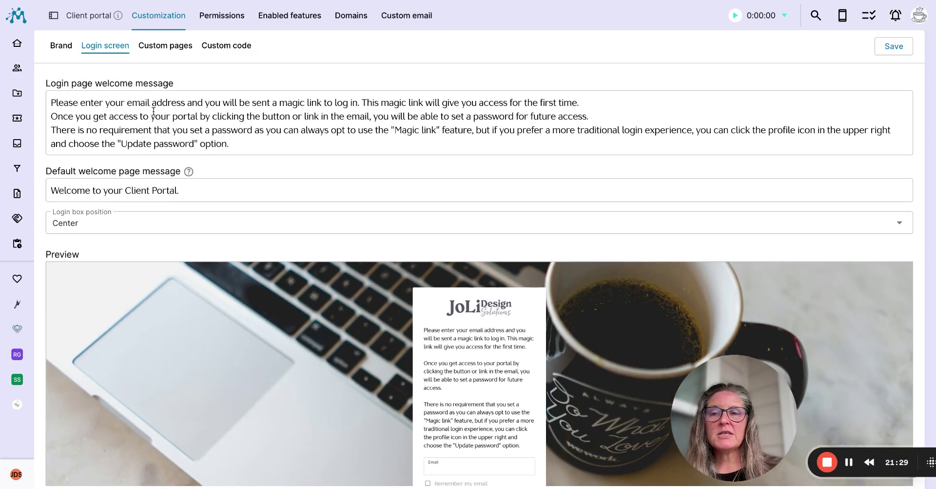
{"action": "left_click", "coordinate": [165, 50]}
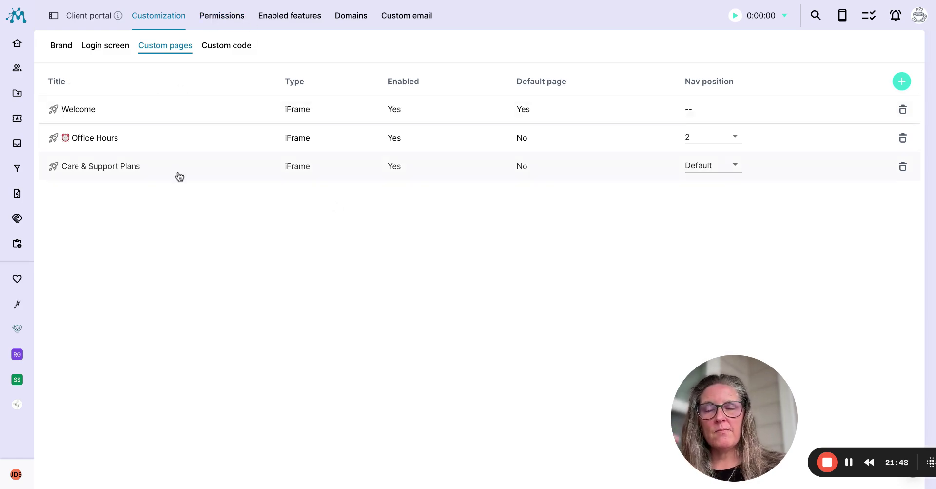
- Try enabling Meetings in the client portal's default feature access, and disable Time worked
{"action": "left_click", "coordinate": [277, 20]}
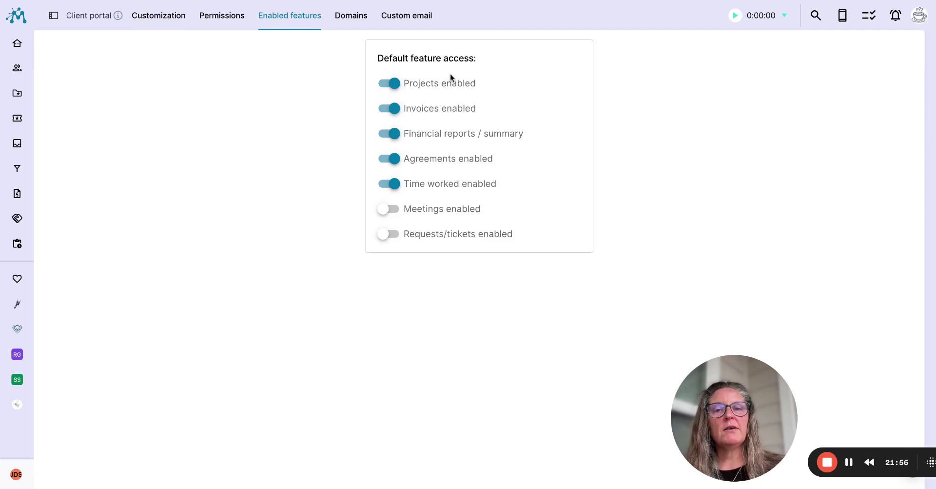
{"action": "left_click", "coordinate": [389, 208]}
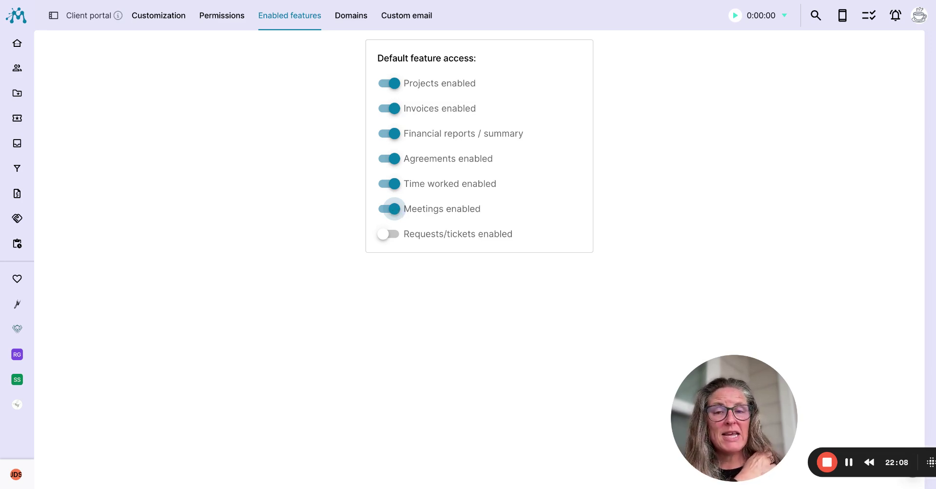
{"action": "left_click", "coordinate": [393, 209]}
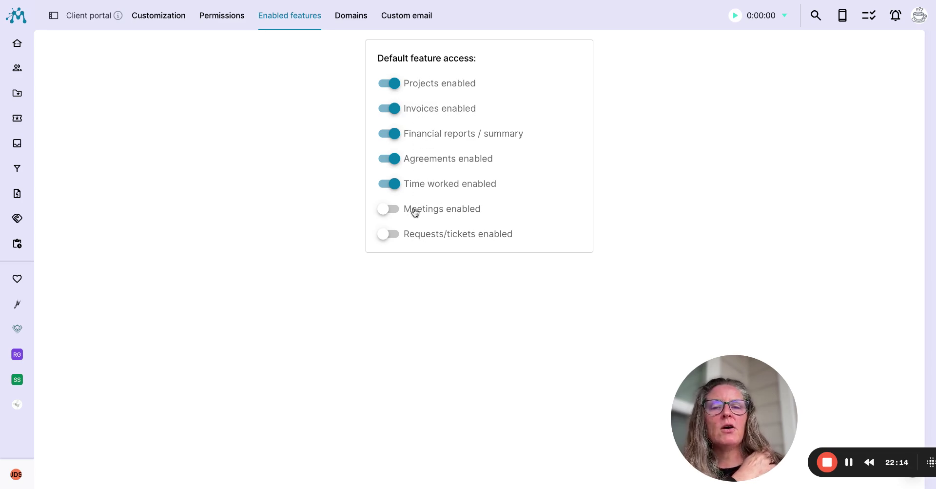
{"action": "left_click", "coordinate": [399, 183]}
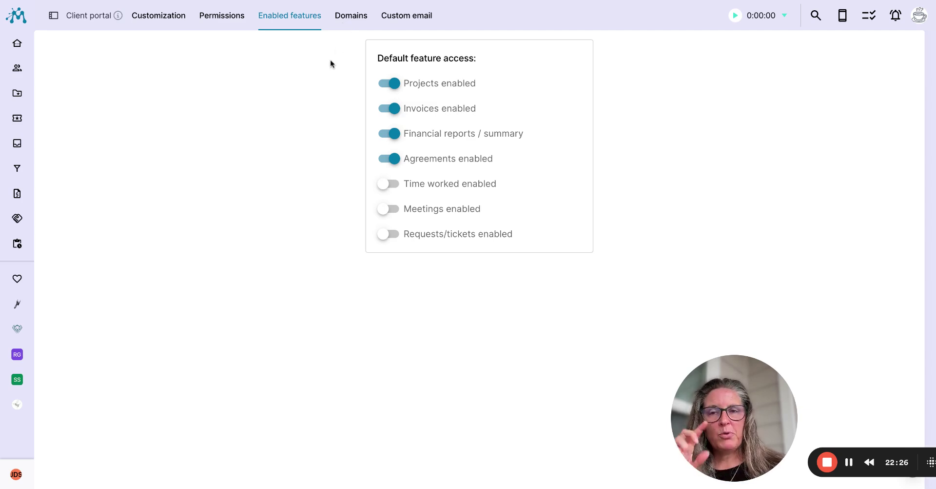
- Review the client portal's registered domains and the custom email account settings with its signature
{"action": "left_click", "coordinate": [345, 18]}
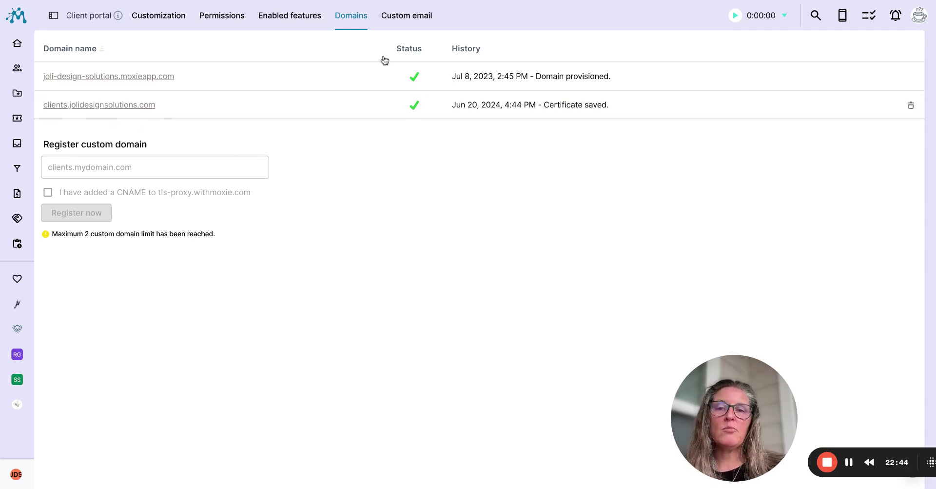
{"action": "left_click", "coordinate": [397, 16]}
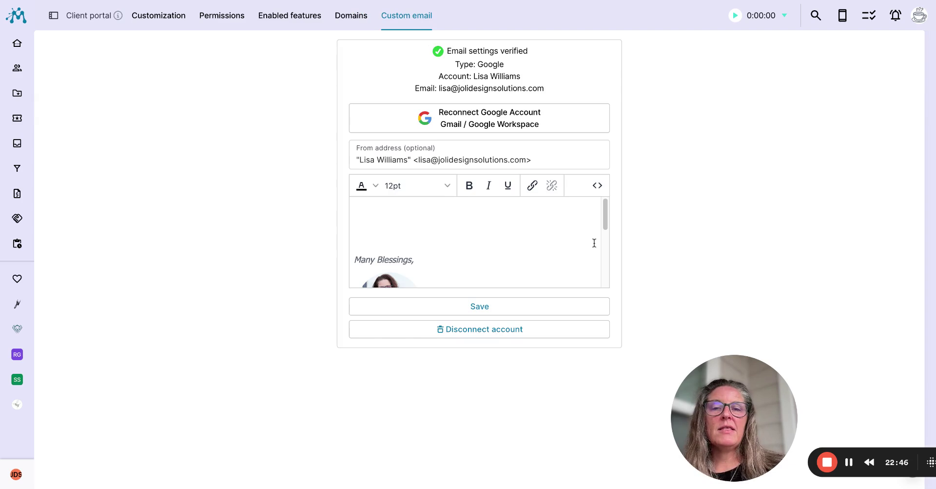
{"action": "scroll", "coordinate": [586, 239], "scroll_direction": "down", "scroll_amount": 5}
{"action": "scroll", "coordinate": [558, 223], "scroll_direction": "up", "scroll_amount": 5}
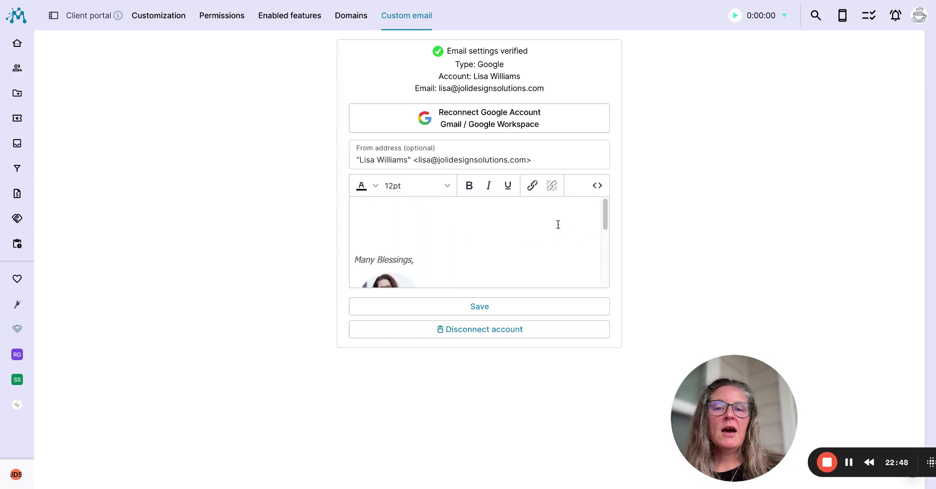
- Examine the email signature, the page types available for a new custom page, and the portal's custom code and brand settings
{"action": "scroll", "coordinate": [558, 224], "scroll_direction": "down", "scroll_amount": 5}
{"action": "scroll", "coordinate": [565, 215], "scroll_direction": "up", "scroll_amount": 5}
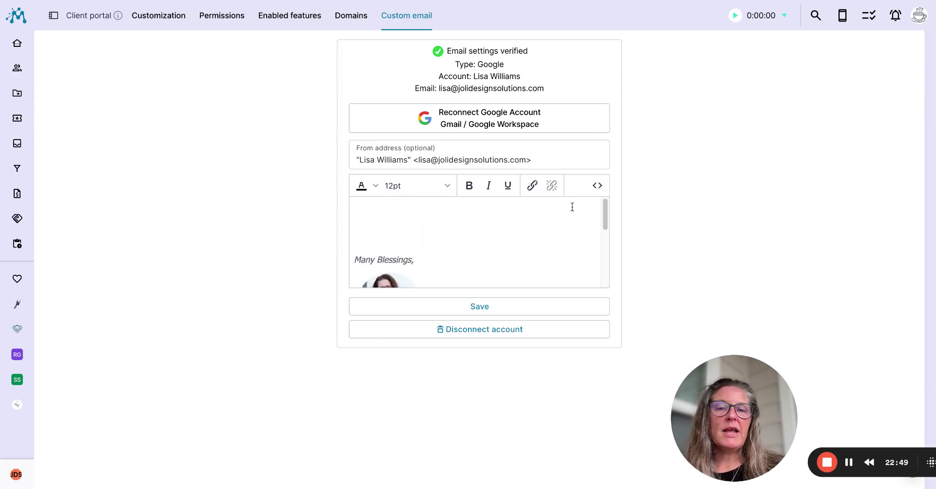
{"action": "left_click", "coordinate": [143, 17]}
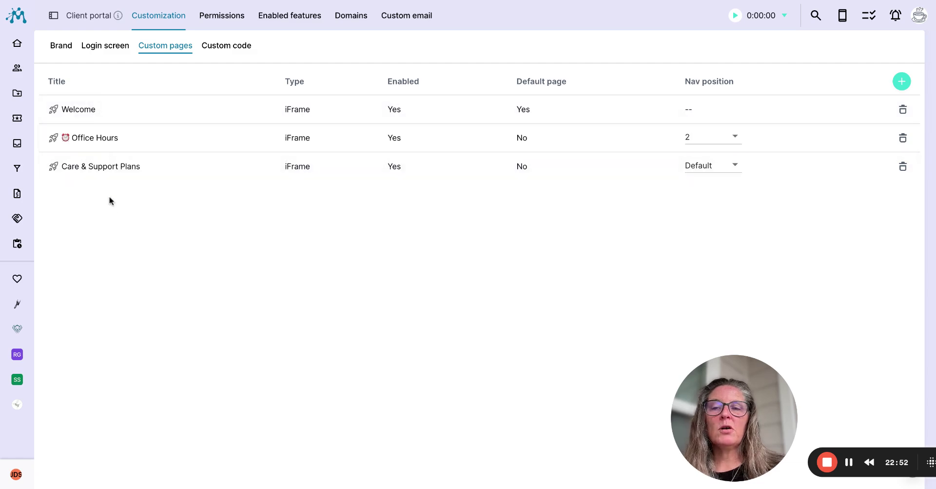
{"action": "left_click", "coordinate": [902, 83]}
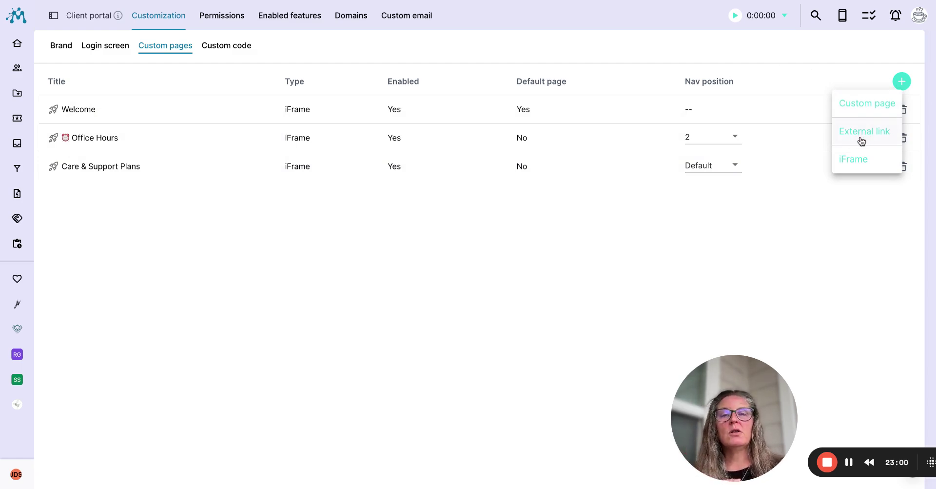
{"action": "left_click", "coordinate": [333, 227]}
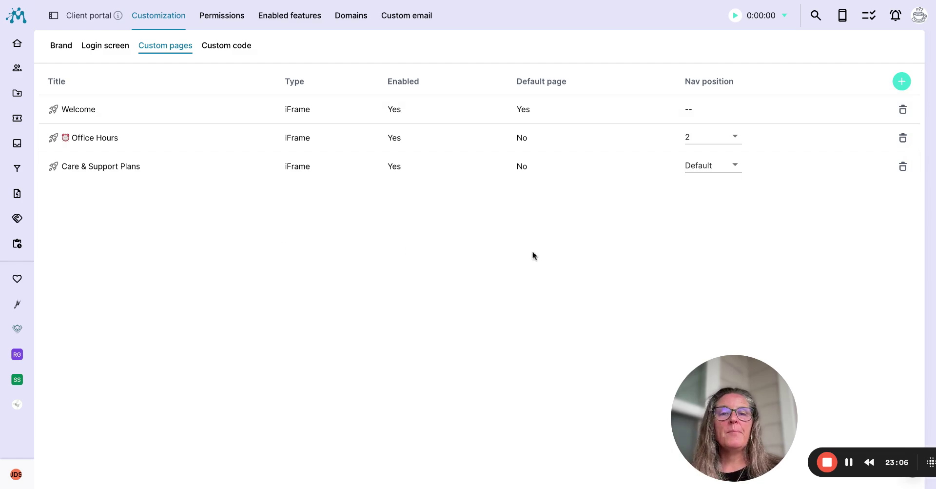
{"action": "left_click", "coordinate": [217, 49]}
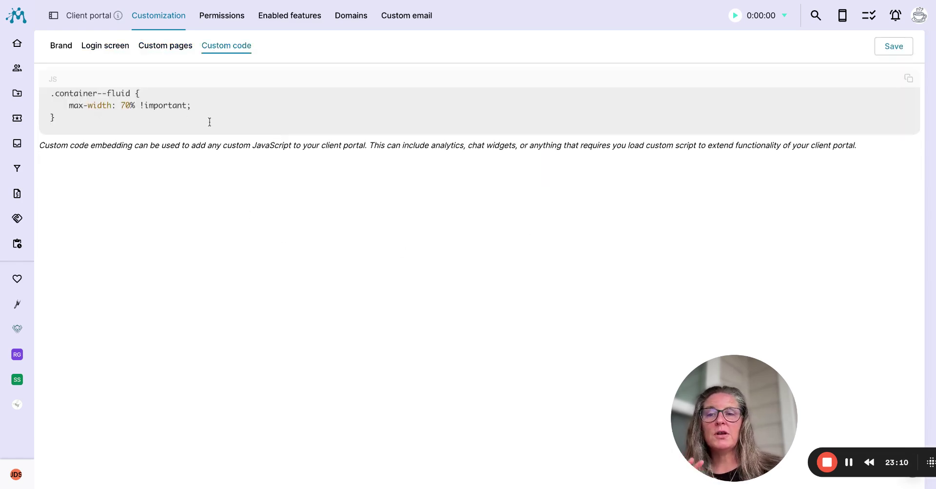
{"action": "left_click", "coordinate": [62, 46]}
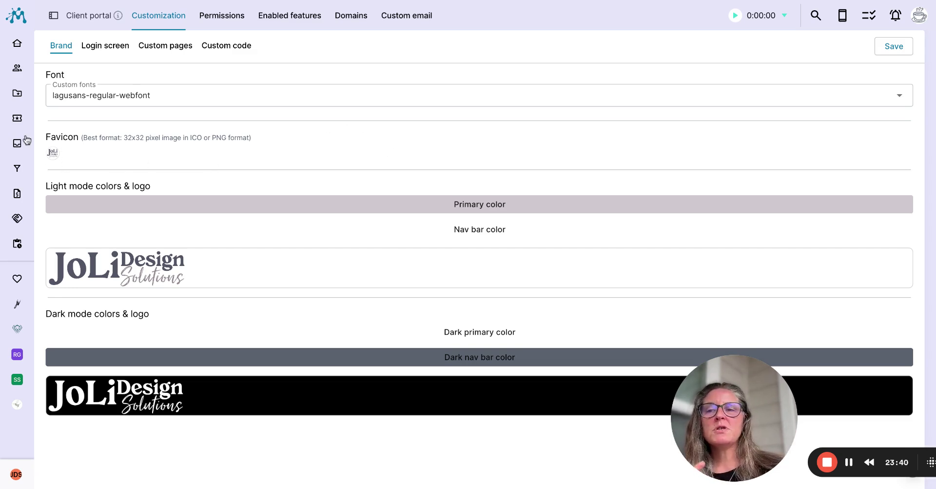
- Check the open tickets list and its search, and return to the Homebase focus view
{"action": "left_click", "coordinate": [18, 118]}
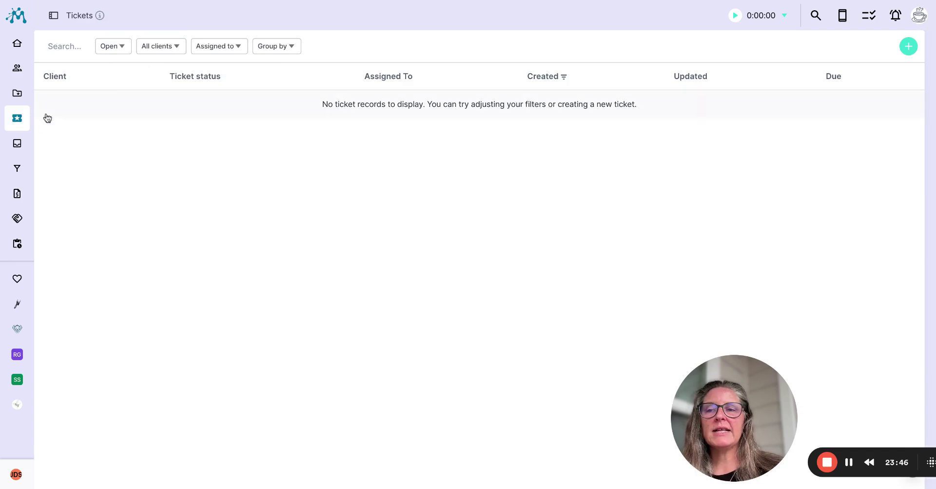
{"action": "left_click", "coordinate": [71, 50]}
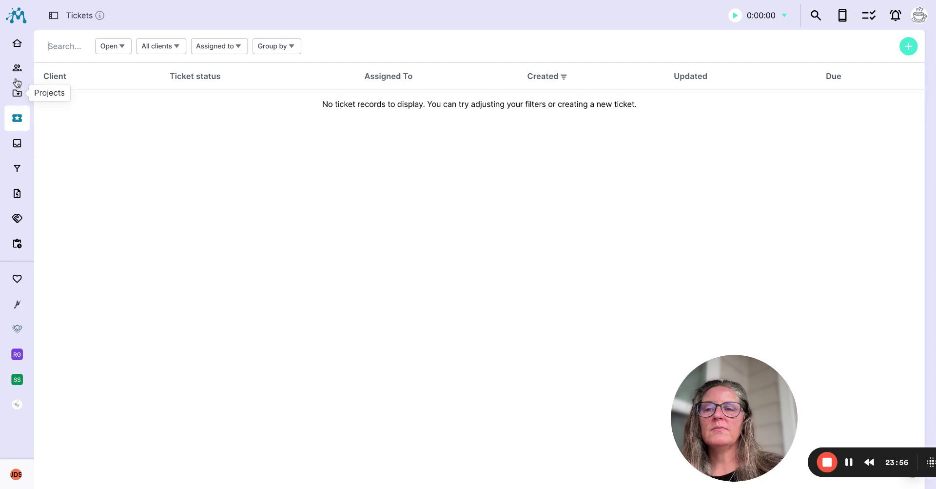
{"action": "left_click", "coordinate": [17, 43]}
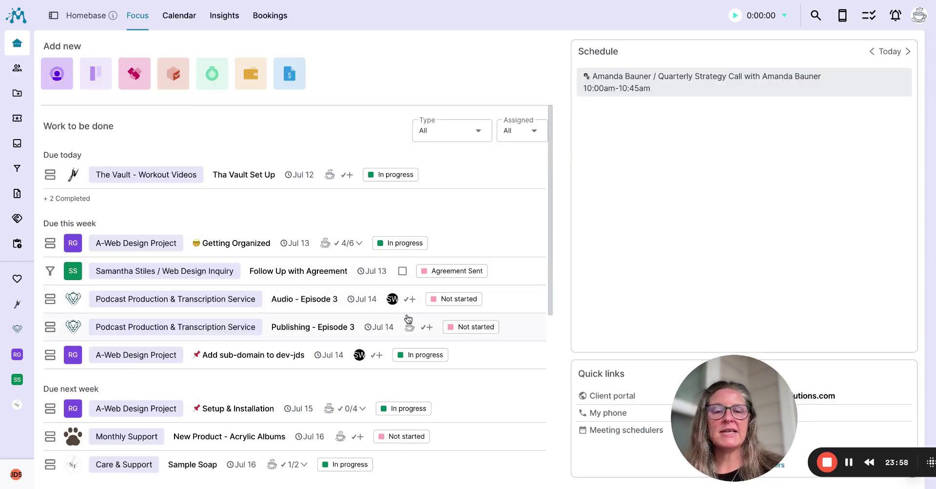
- Review the agreement, email and form template lists
{"action": "left_click", "coordinate": [16, 473]}
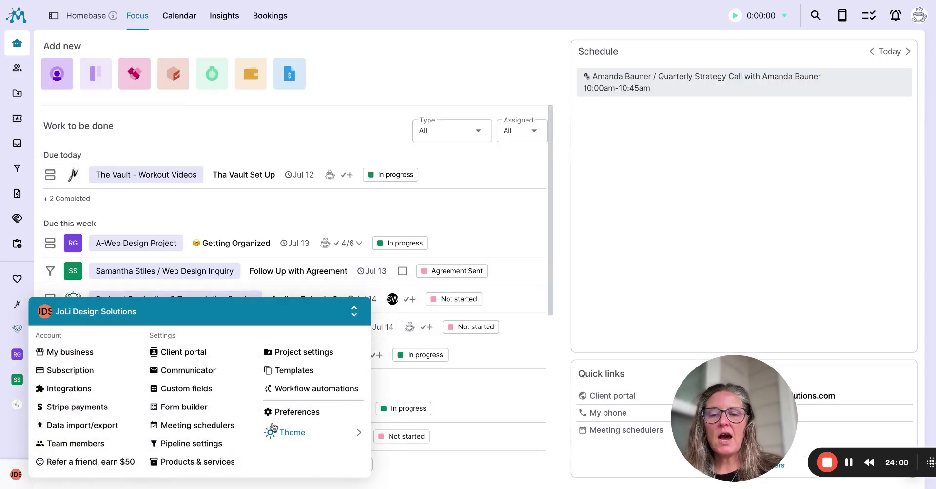
{"action": "left_click", "coordinate": [301, 372]}
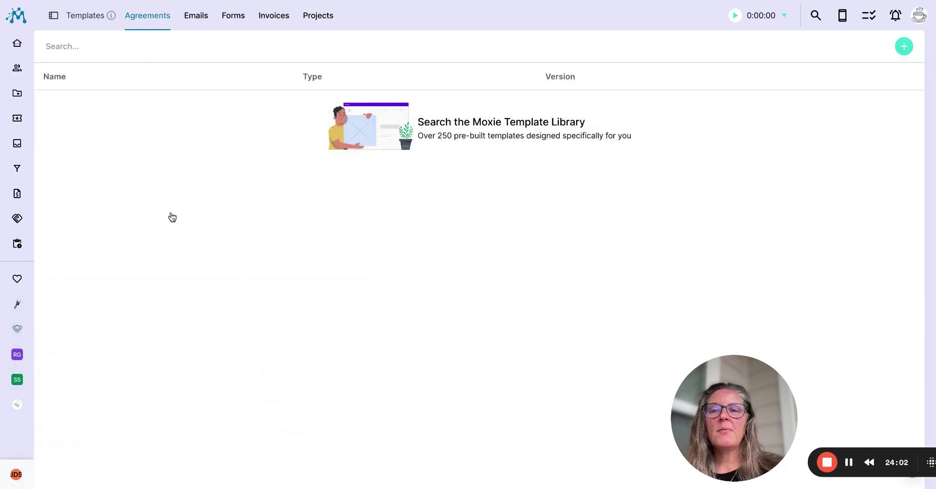
{"action": "left_click", "coordinate": [196, 20]}
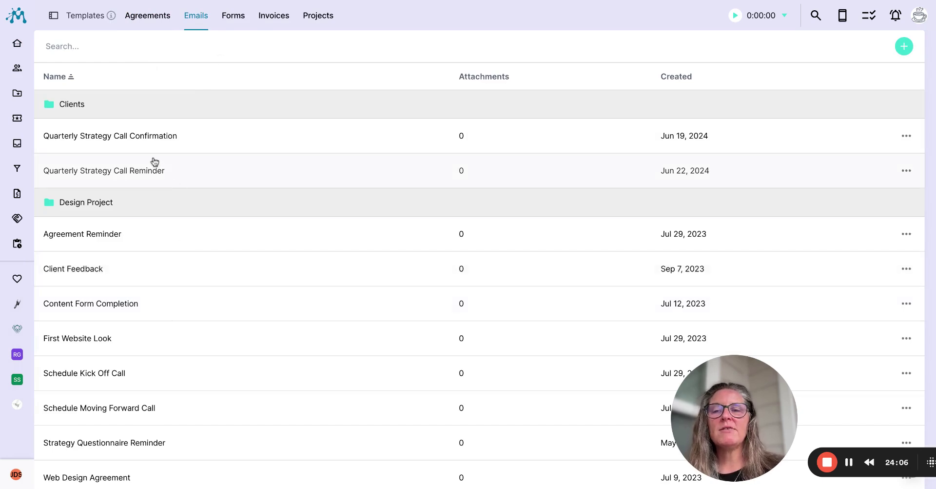
{"action": "left_click", "coordinate": [232, 15]}
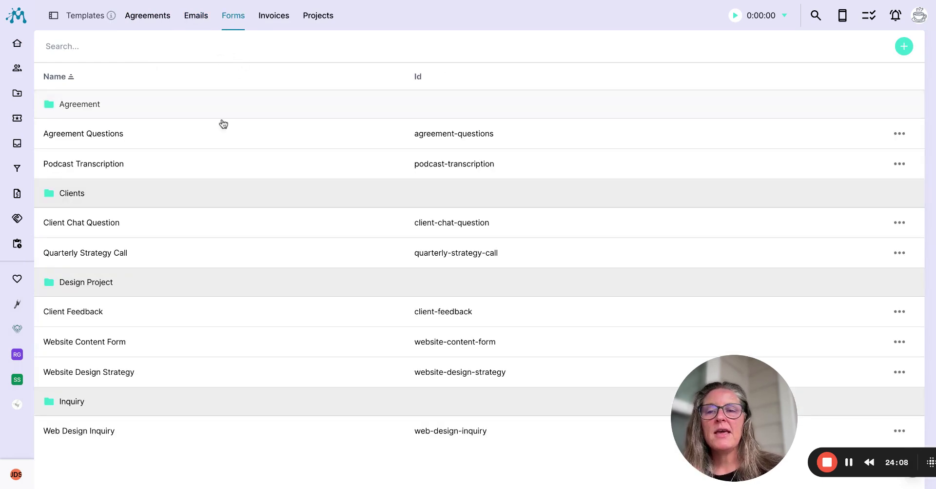
- Examine the Web Design Inquiry form, including the field settings of "Do you currently have a website?", and close it without changes
{"action": "left_click", "coordinate": [100, 430]}
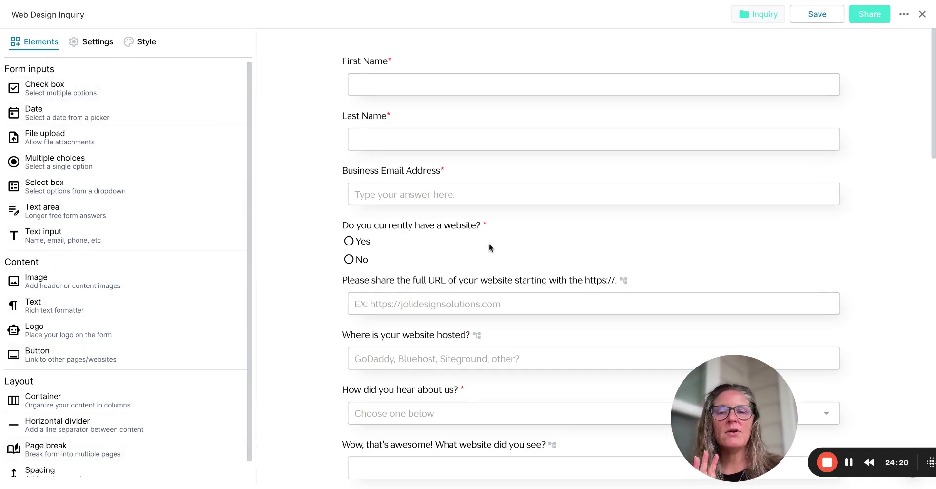
{"action": "scroll", "coordinate": [581, 266], "scroll_direction": "down", "scroll_amount": 2}
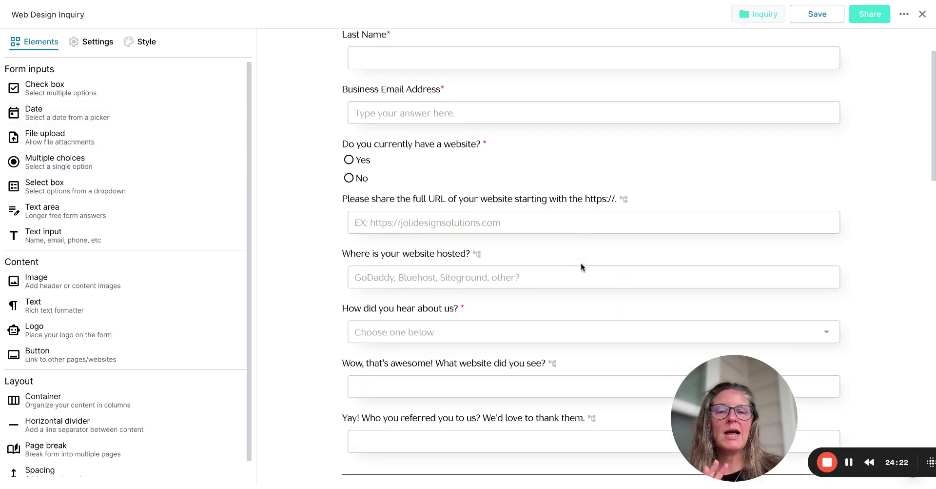
{"action": "left_click", "coordinate": [394, 143]}
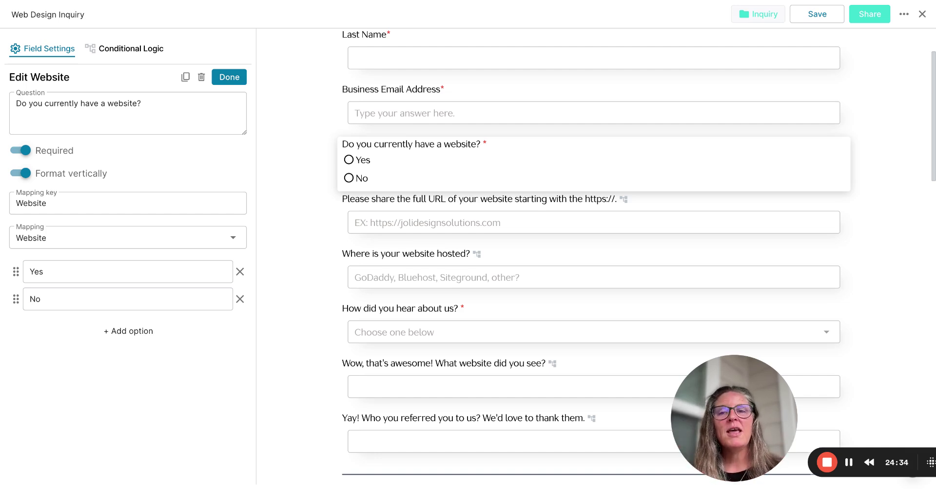
{"action": "left_click", "coordinate": [229, 79]}
{"action": "scroll", "coordinate": [342, 279], "scroll_direction": "down", "scroll_amount": 4}
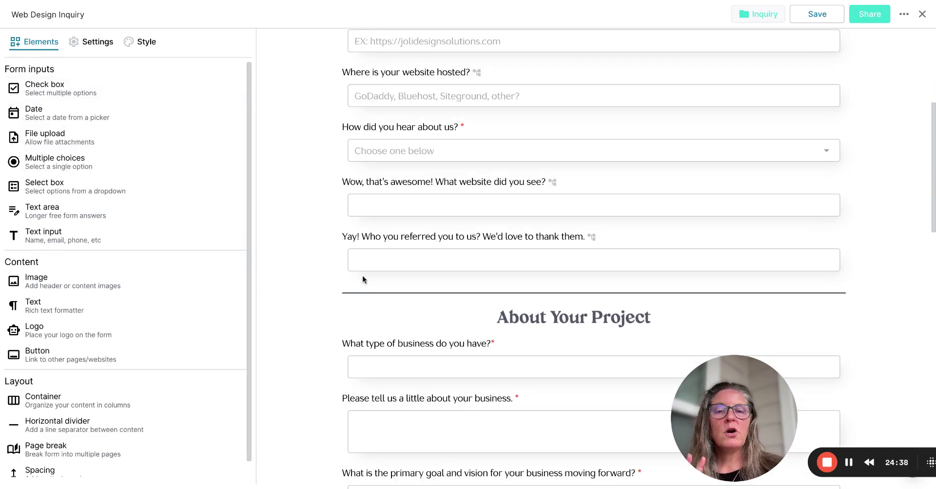
{"action": "scroll", "coordinate": [320, 275], "scroll_direction": "down", "scroll_amount": 1}
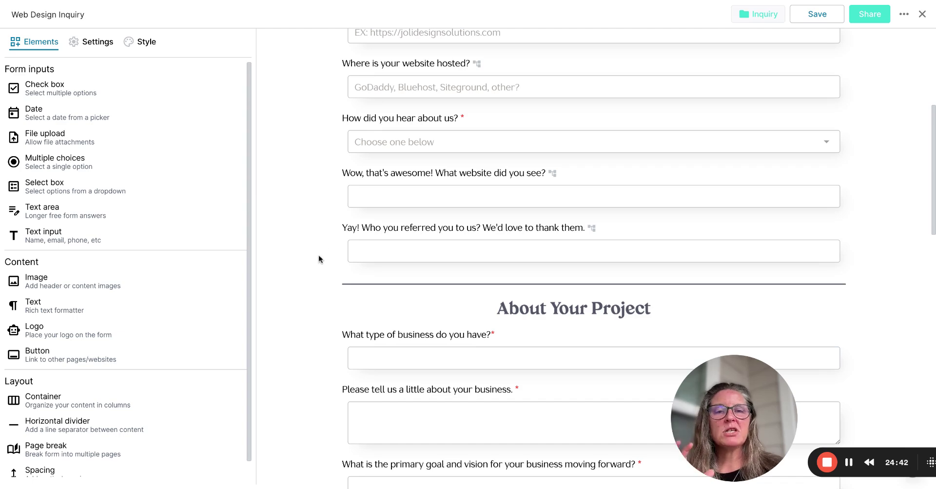
{"action": "scroll", "coordinate": [322, 249], "scroll_direction": "up", "scroll_amount": 6}
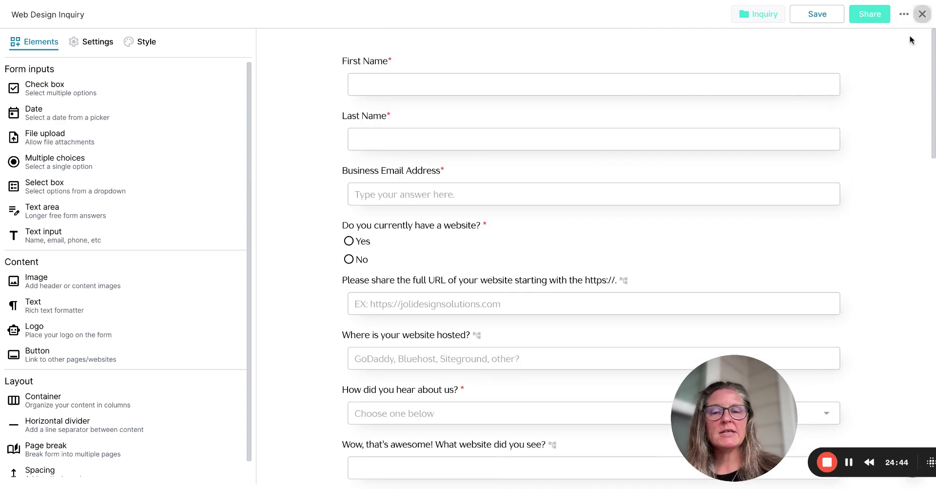
{"action": "left_click", "coordinate": [923, 14]}
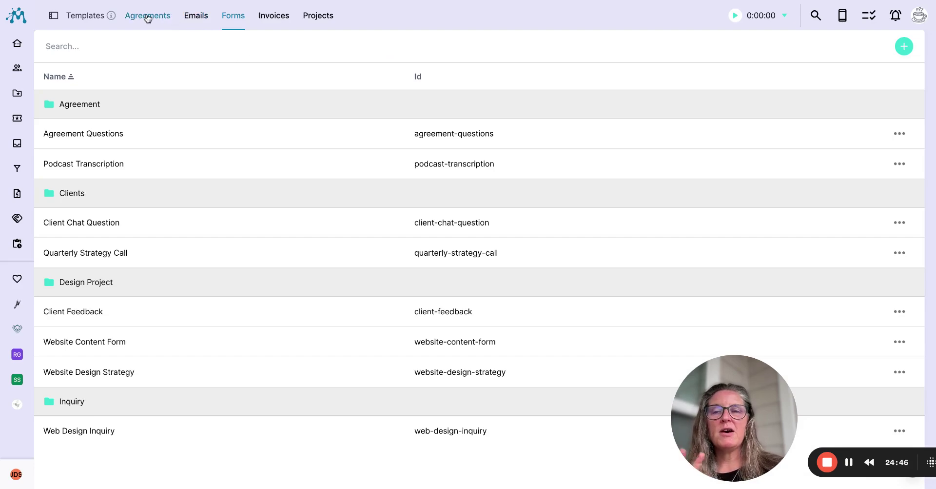
- Review the project templates, including the blank package settings and the task list of A-Web Design Project
{"action": "left_click", "coordinate": [318, 19]}
{"action": "left_click", "coordinate": [903, 48]}
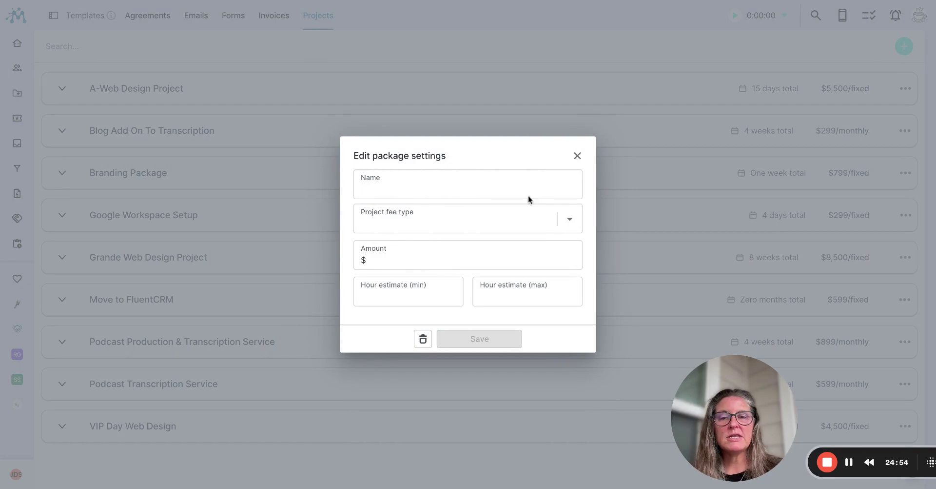
{"action": "left_click", "coordinate": [578, 156]}
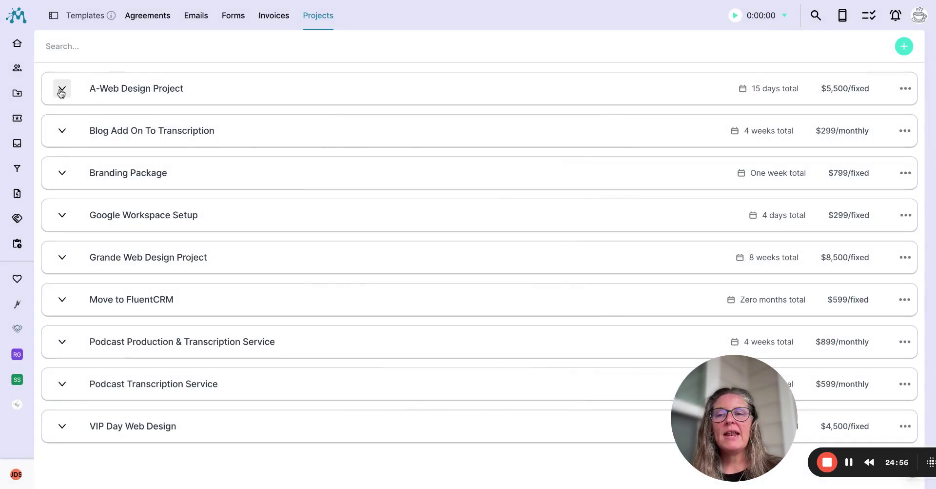
{"action": "left_click", "coordinate": [62, 89]}
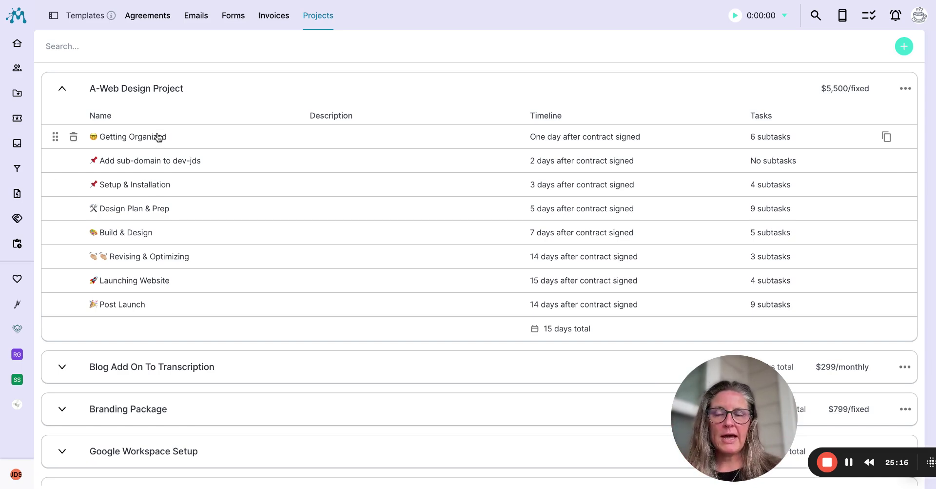
{"action": "left_click", "coordinate": [62, 89]}
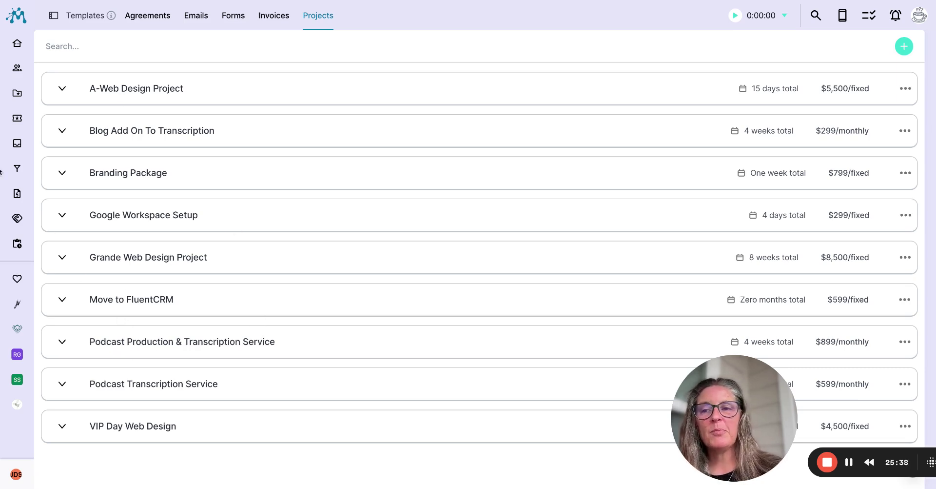
- Create a project named "Sales Page for Offer" for client RG without a template
{"action": "left_click", "coordinate": [18, 354]}
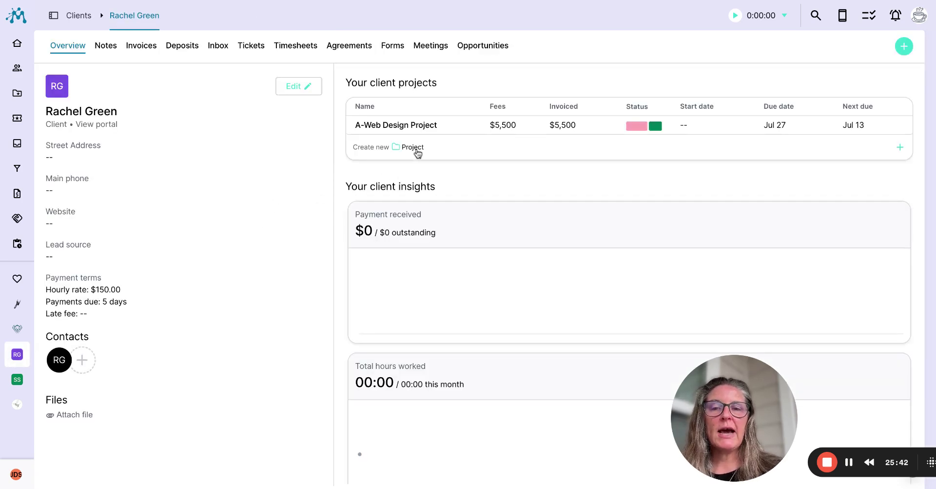
{"action": "left_click", "coordinate": [413, 148]}
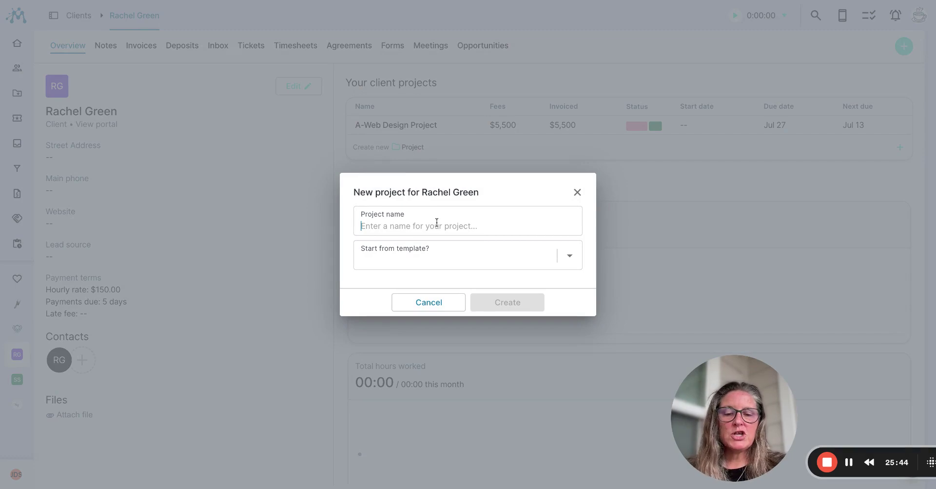
{"action": "type", "text": "Sales Page for "}
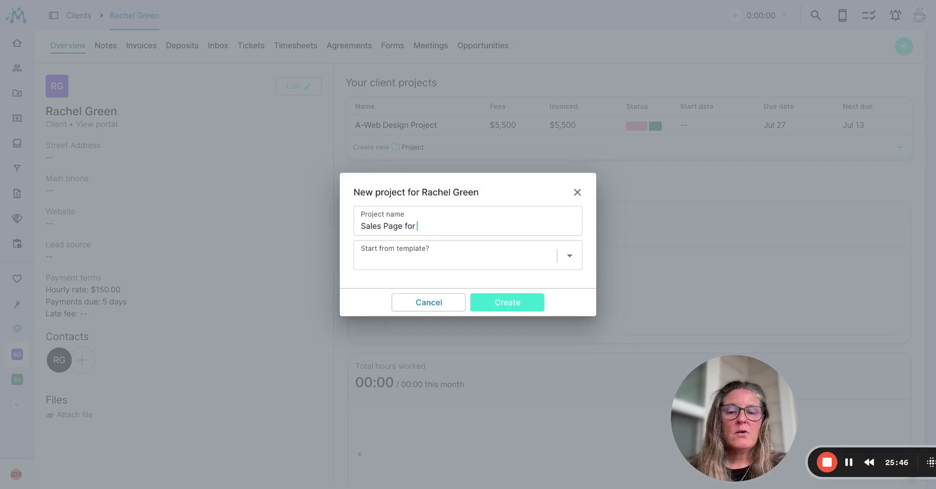
{"action": "type", "text": "Offer"}
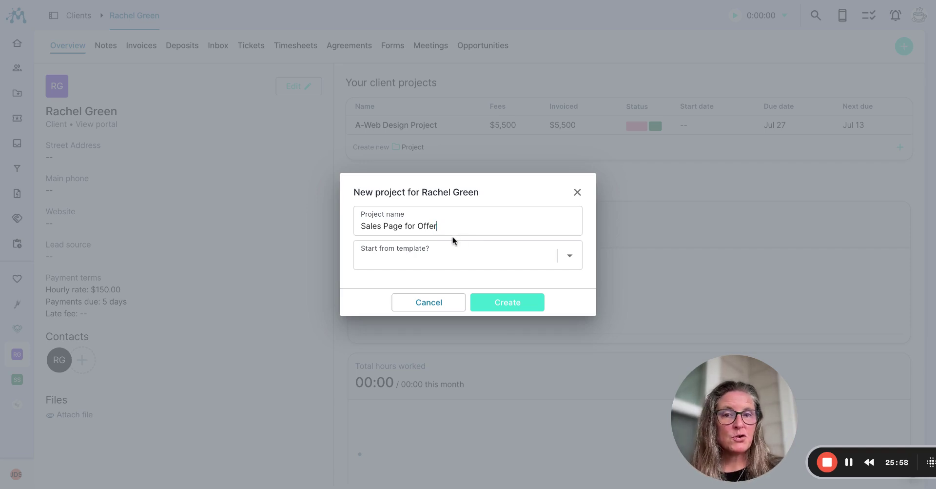
{"action": "left_click", "coordinate": [507, 305]}
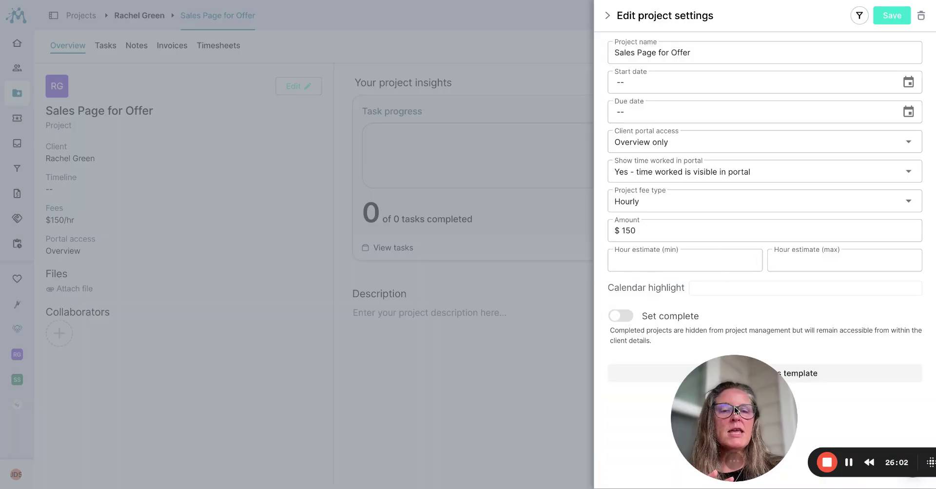
- Set the project's due date to 7/31/2024
{"action": "left_click_drag", "start_coordinate": [735, 410], "coordinate": [170, 410]}
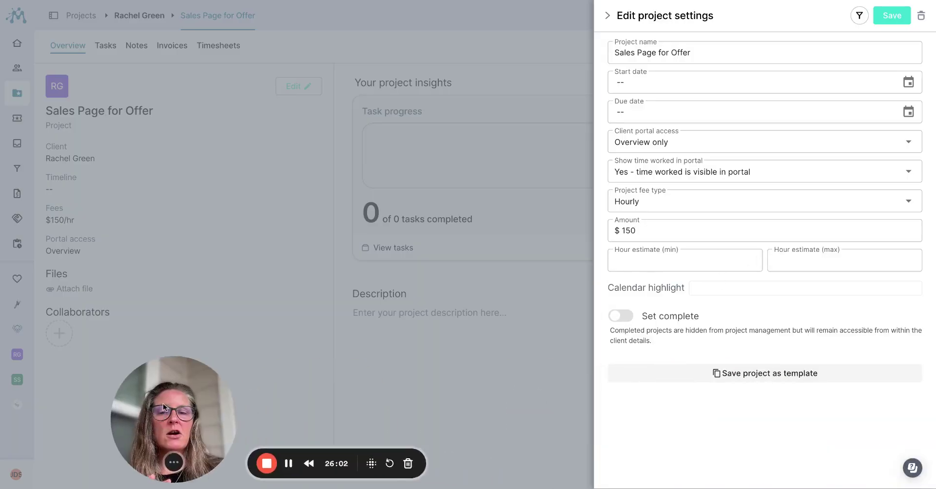
{"action": "left_click", "coordinate": [659, 114]}
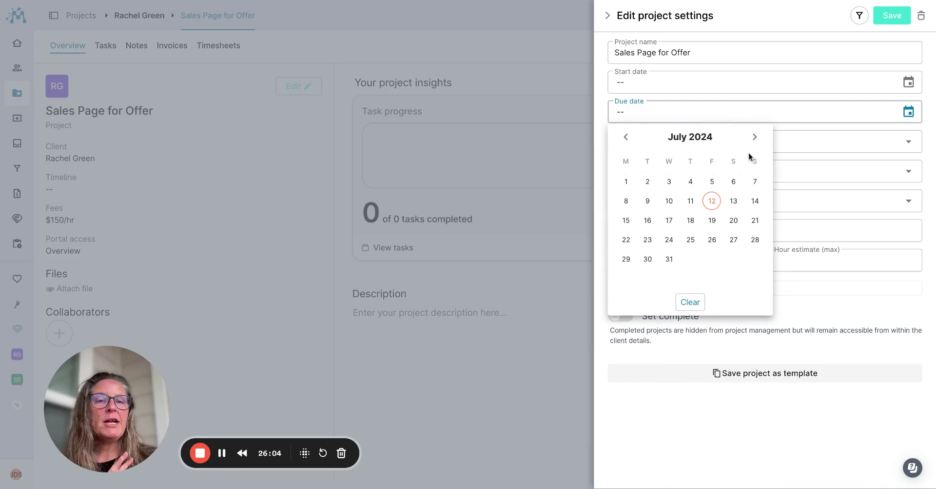
{"action": "left_click", "coordinate": [671, 260]}
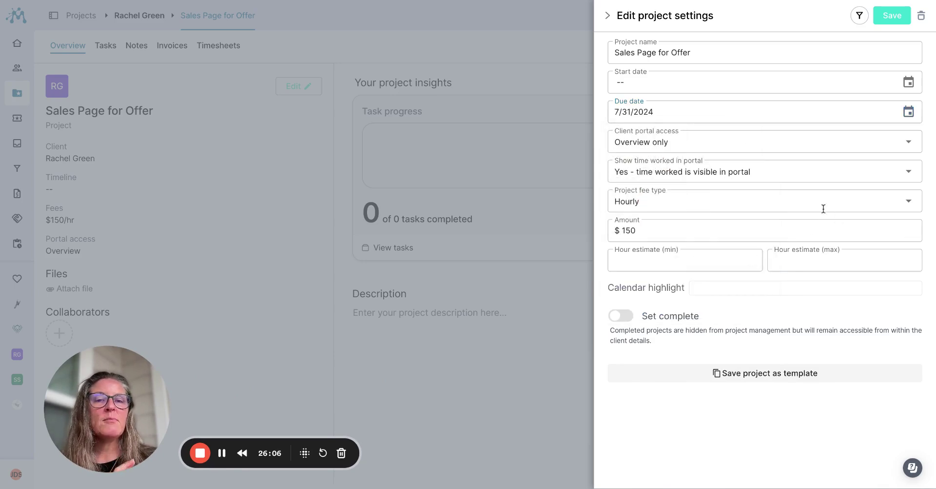
- Change the project fee to Fixed Price with an amount of $999 and save the project settings
{"action": "left_click", "coordinate": [651, 202]}
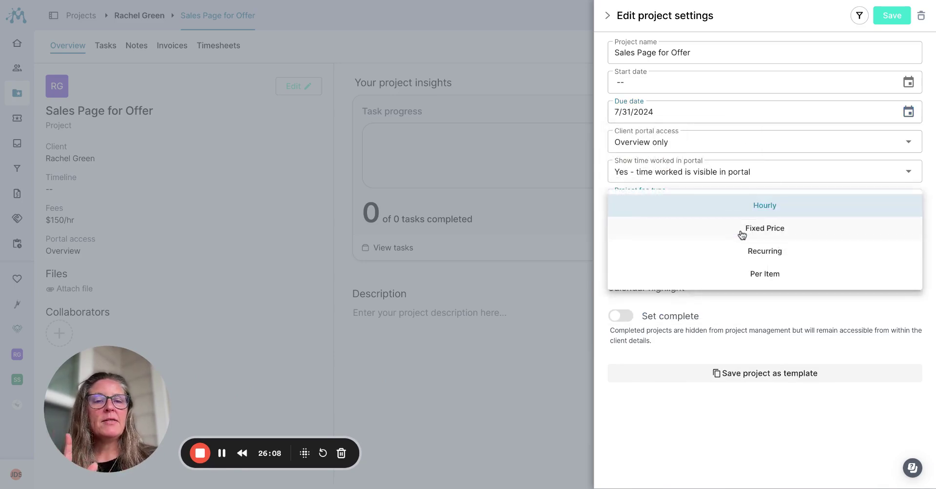
{"action": "left_click", "coordinate": [742, 230]}
{"action": "left_click_drag", "start_coordinate": [648, 227], "coordinate": [623, 229]}
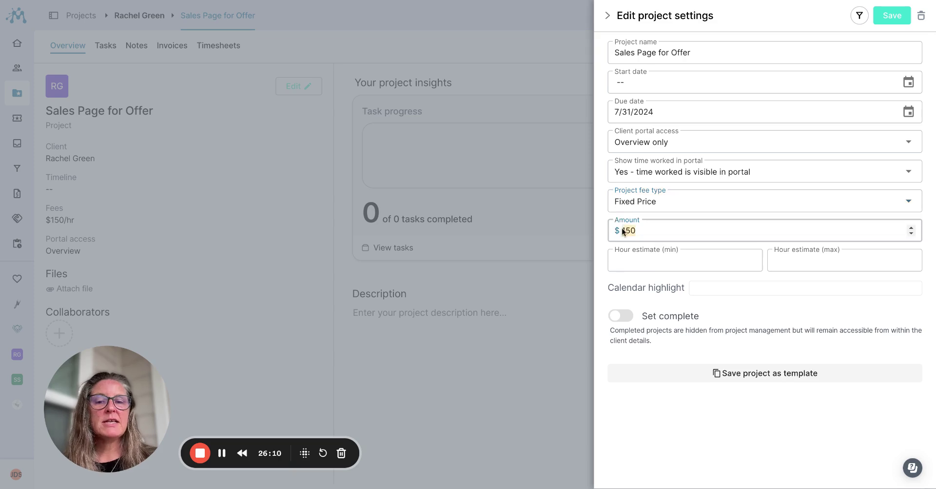
{"action": "type", "text": "8"}
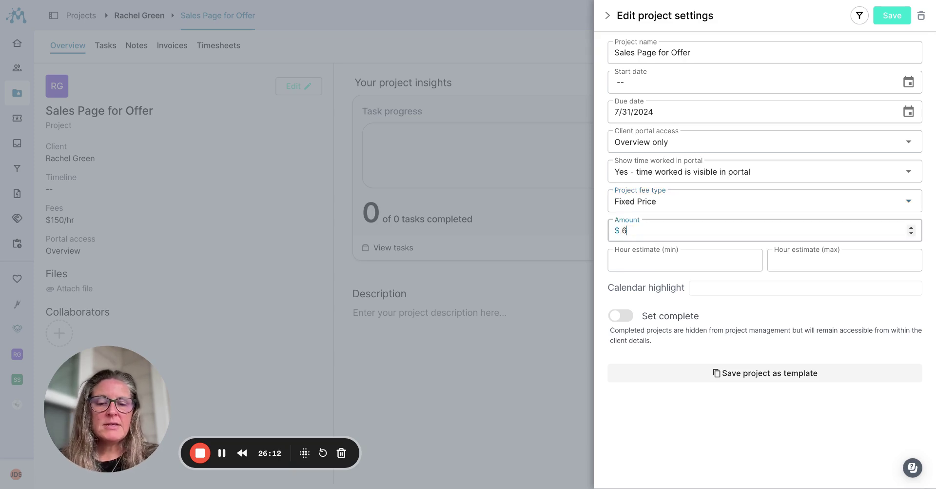
{"action": "key", "text": "BackSpace"}
{"action": "type", "text": "99"}
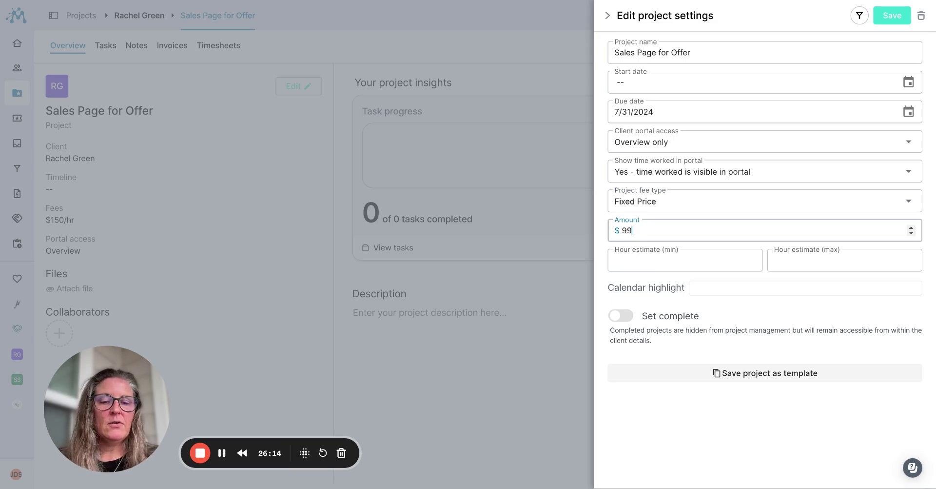
{"action": "type", "text": "9"}
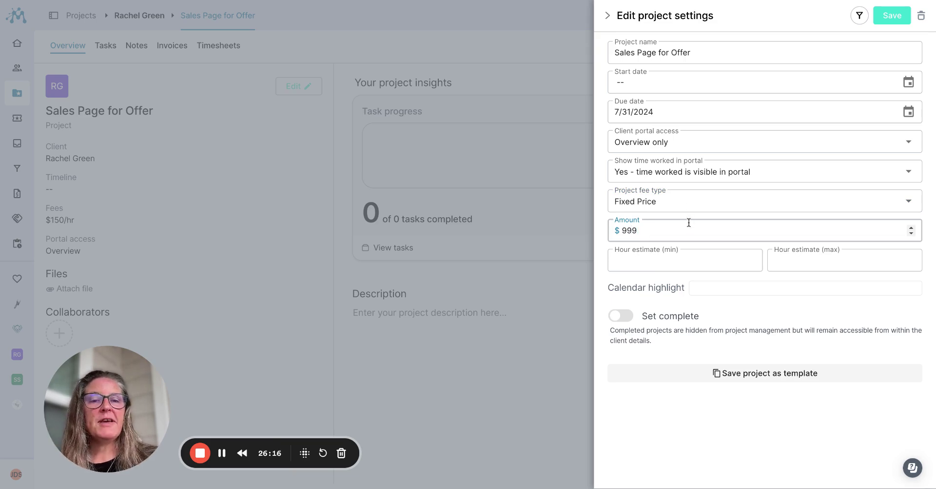
{"action": "left_click", "coordinate": [887, 24]}
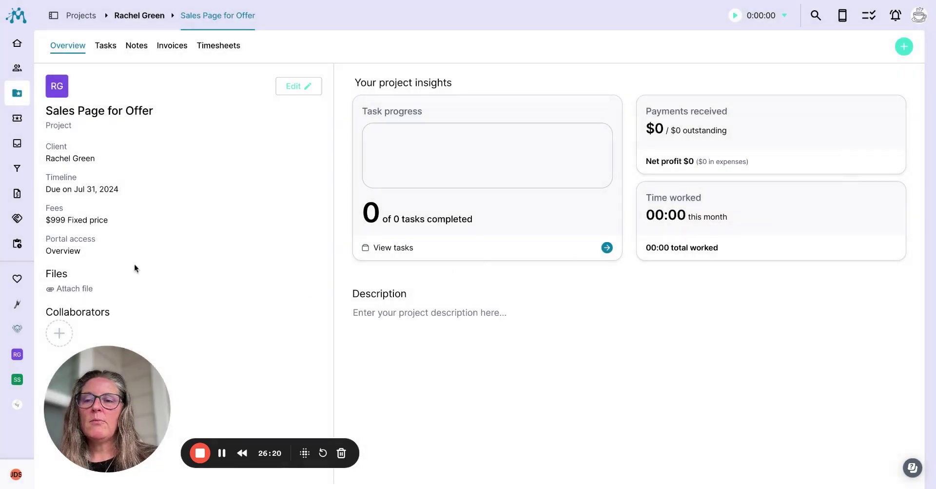
- Create an invoice from the project and add the un-billed Sales Page for Offer fixed fee to it
{"action": "left_click", "coordinate": [172, 47]}
{"action": "left_click_drag", "start_coordinate": [115, 394], "coordinate": [697, 369]}
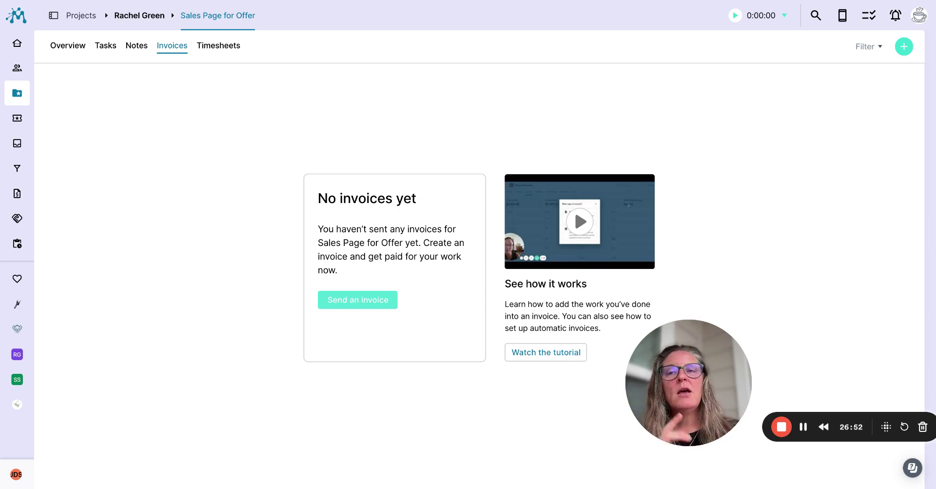
{"action": "left_click", "coordinate": [371, 292]}
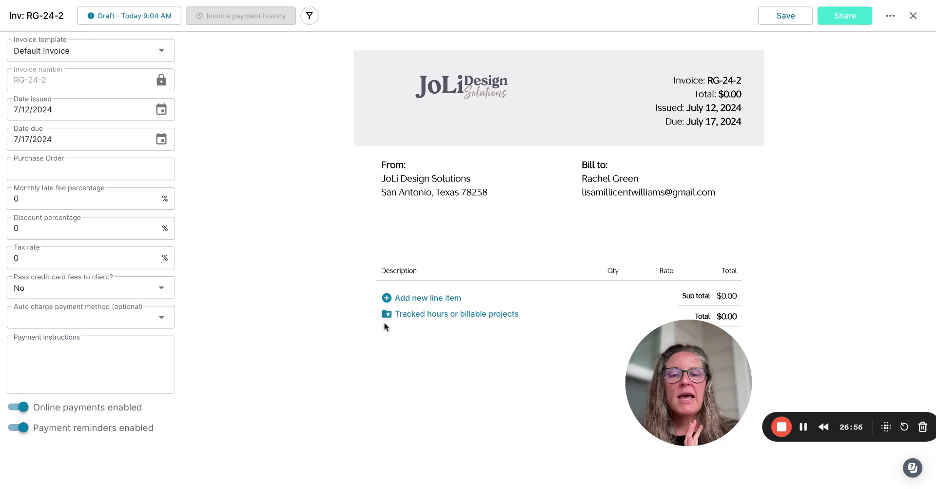
{"action": "left_click", "coordinate": [414, 315]}
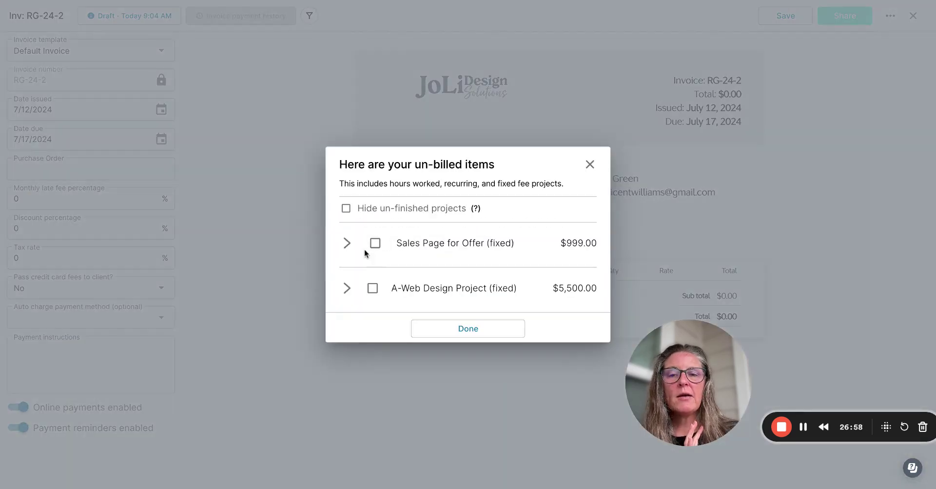
{"action": "left_click", "coordinate": [376, 243]}
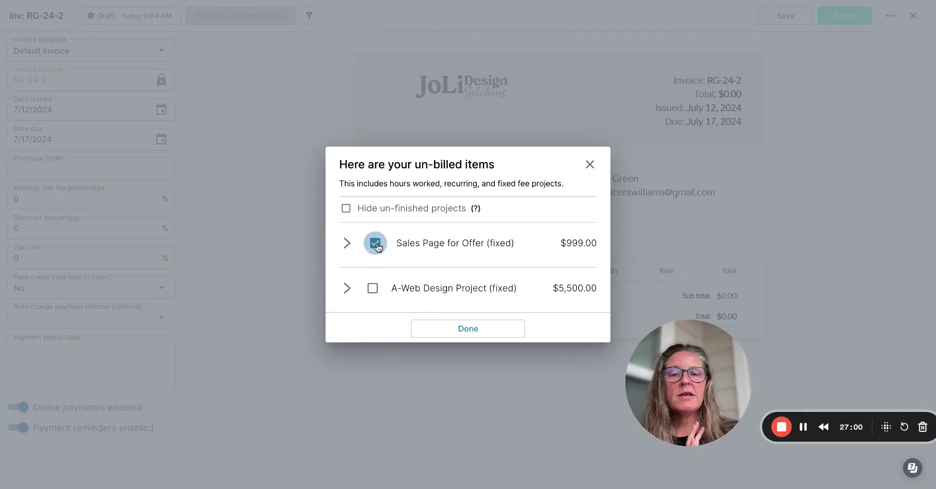
{"action": "left_click", "coordinate": [458, 331]}
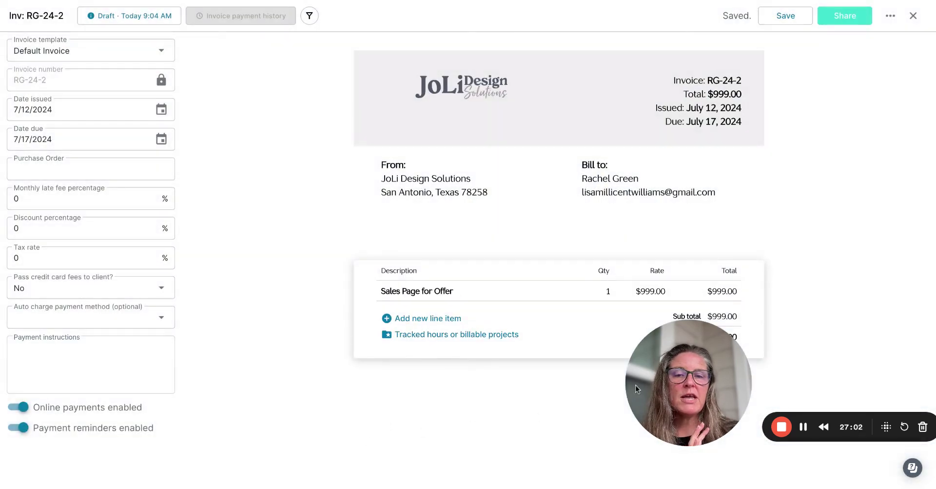
- Add a second line reading "details" to the Sales Page for Offer item's description and save the invoice
{"action": "left_click_drag", "start_coordinate": [636, 385], "coordinate": [24, 407]}
{"action": "left_click", "coordinate": [431, 293]}
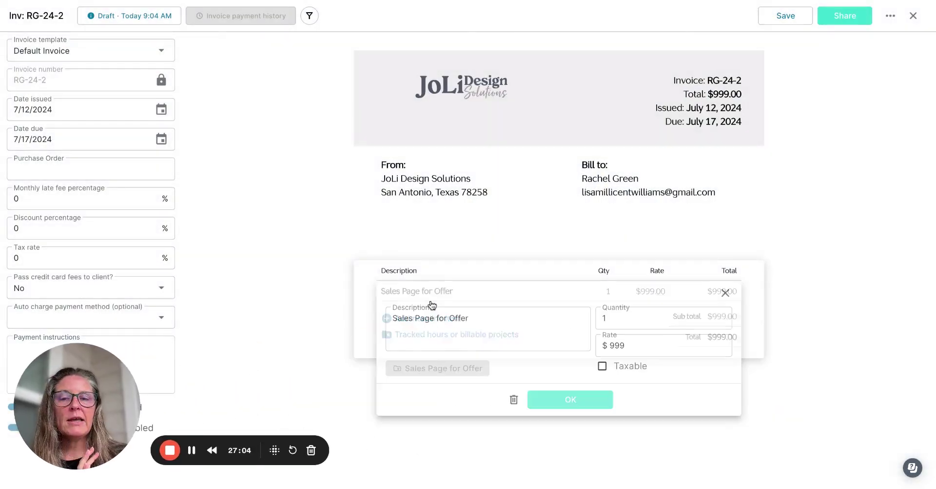
{"action": "left_click", "coordinate": [460, 330]}
{"action": "type", "text": "d"}
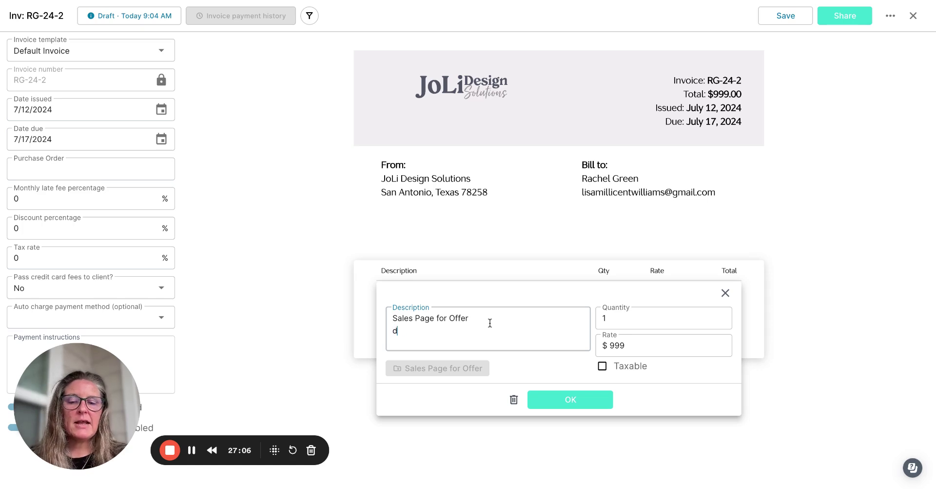
{"action": "type", "text": "etails"}
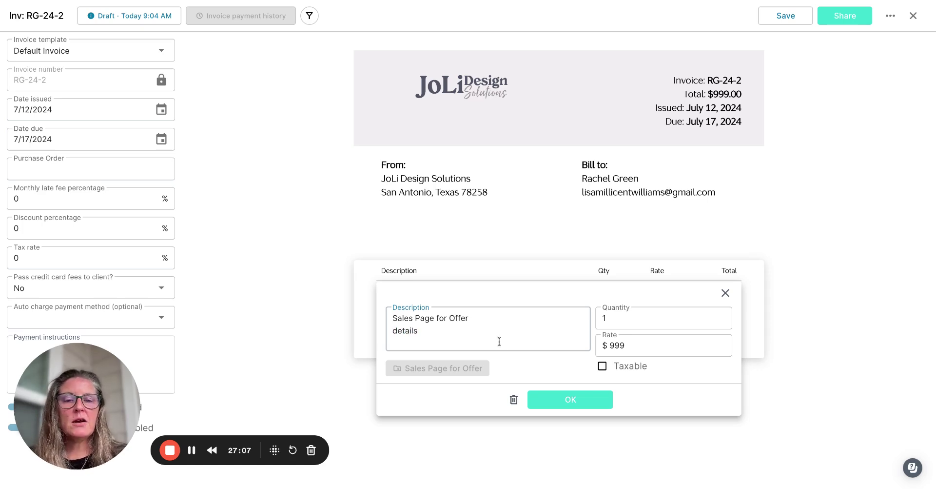
{"action": "left_click", "coordinate": [561, 403]}
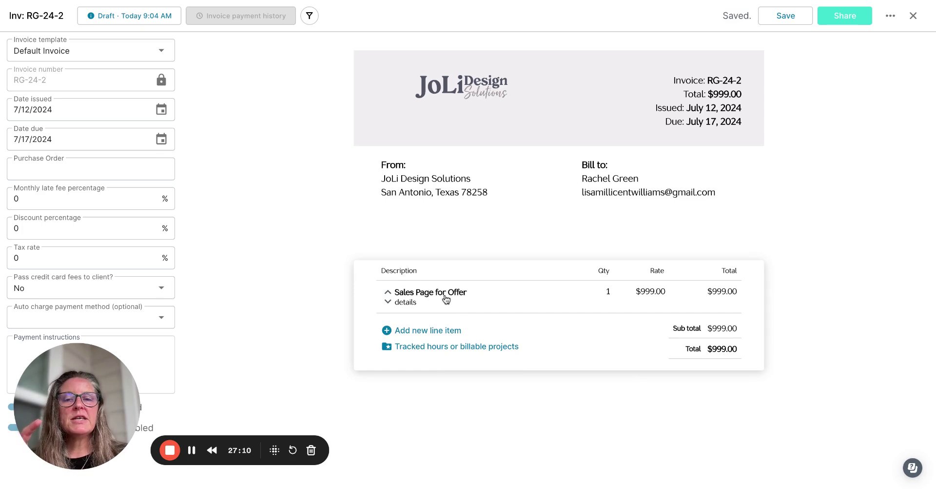
{"action": "left_click", "coordinate": [431, 302]}
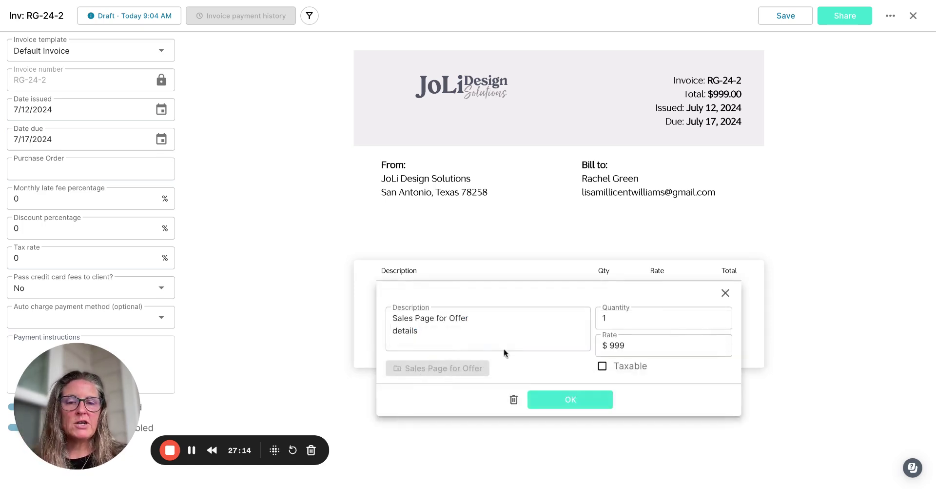
{"action": "left_click", "coordinate": [726, 294]}
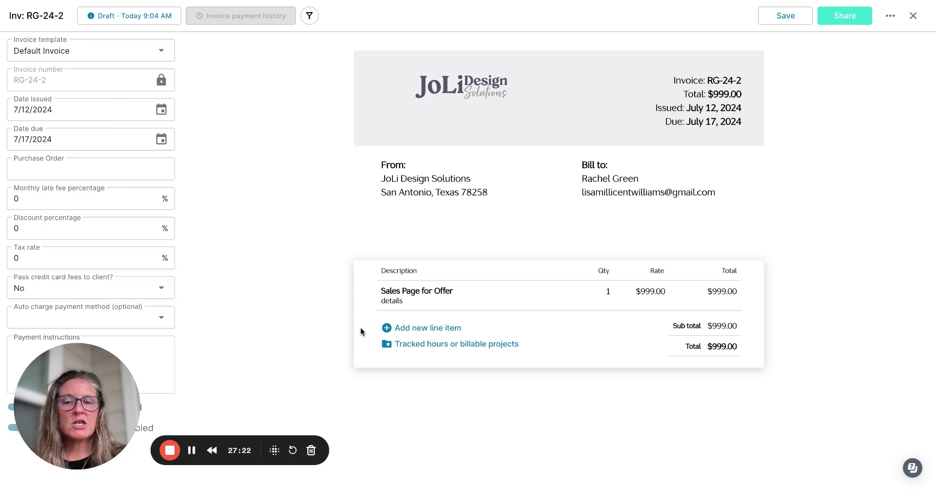
{"action": "mouse_move", "coordinate": [411, 294]}
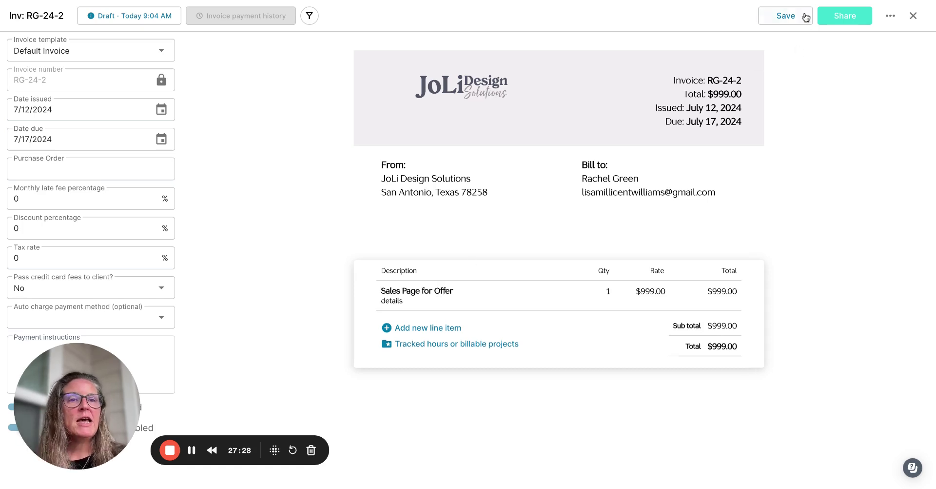
{"action": "left_click", "coordinate": [778, 20]}
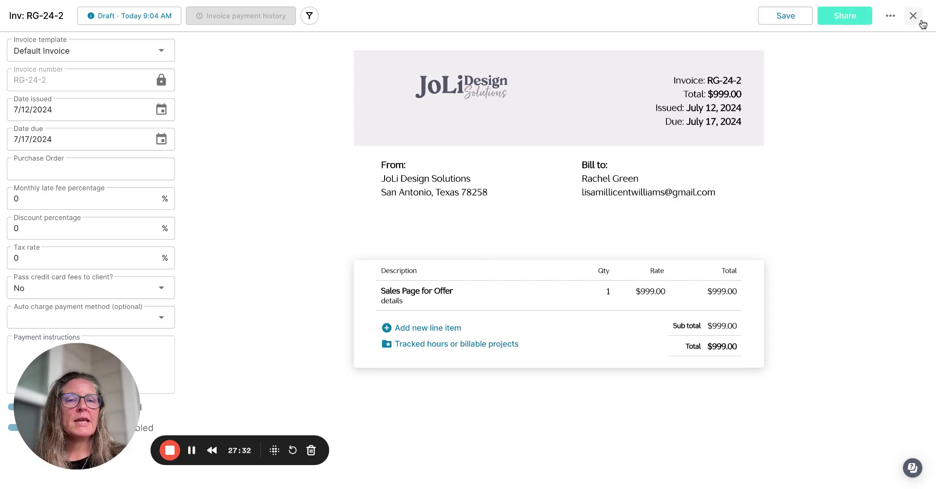
- Share the invoice through Moxie email, review the prepared message, and close it and the invoice without sending the email
{"action": "left_click", "coordinate": [846, 19]}
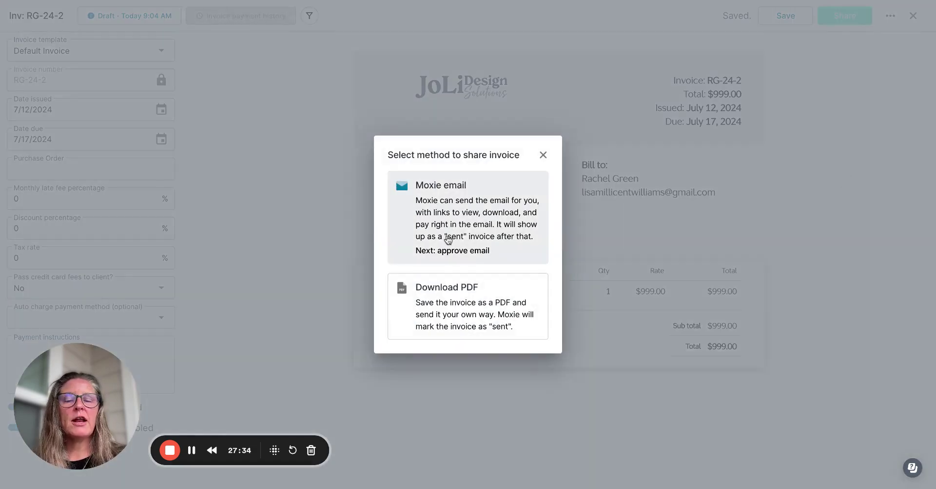
{"action": "left_click", "coordinate": [448, 239]}
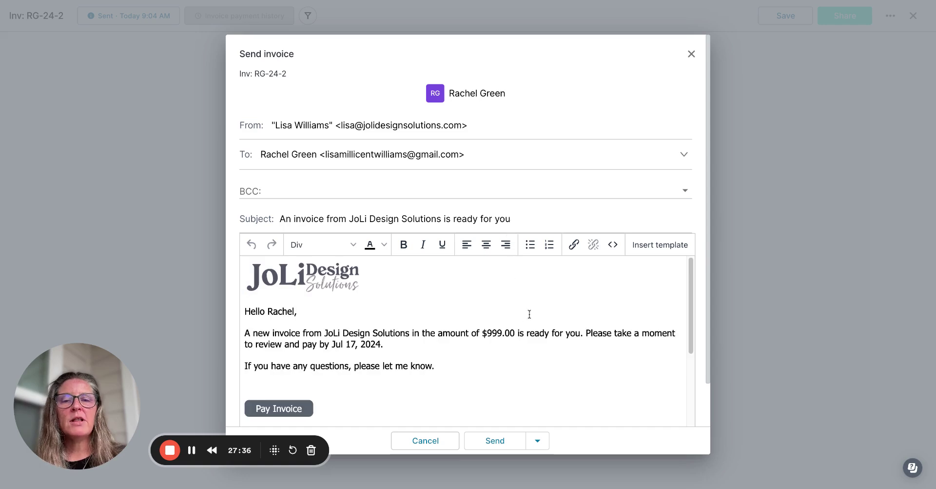
{"action": "scroll", "coordinate": [508, 314], "scroll_direction": "down", "scroll_amount": 3}
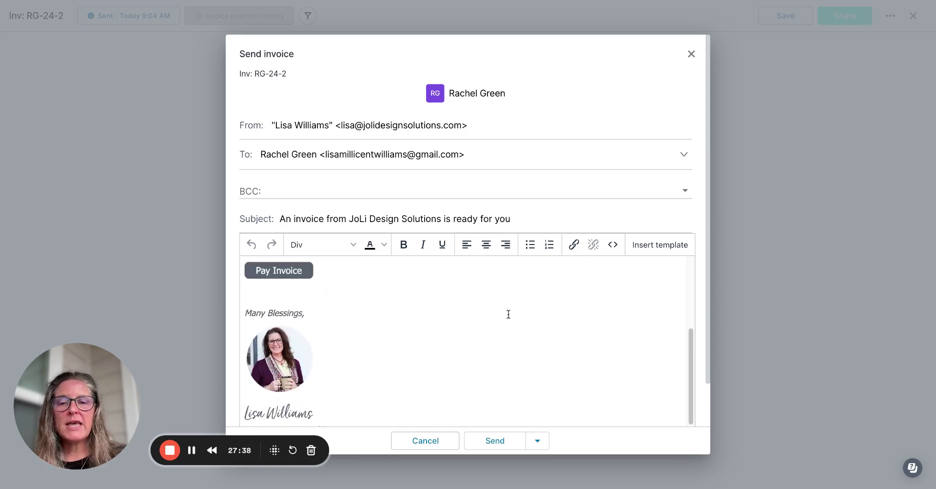
{"action": "scroll", "coordinate": [508, 316], "scroll_direction": "up", "scroll_amount": 3}
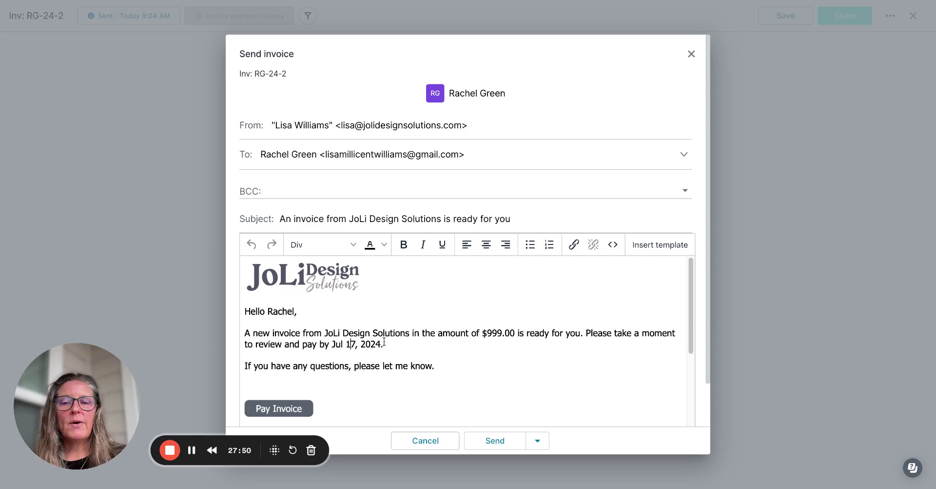
{"action": "left_click", "coordinate": [421, 333]}
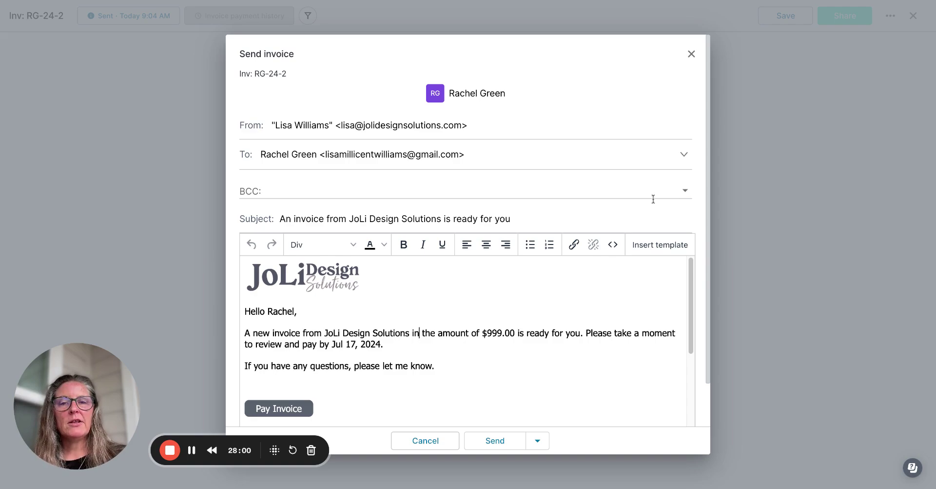
{"action": "left_click", "coordinate": [692, 63]}
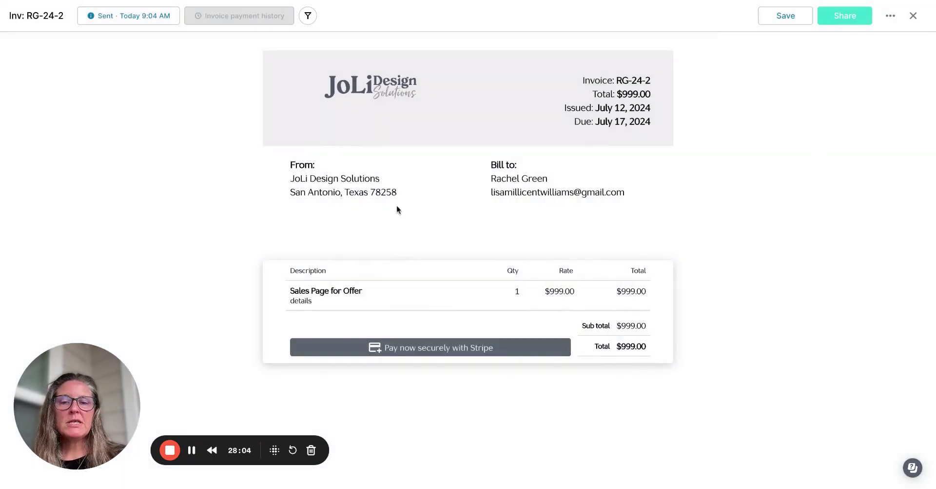
{"action": "left_click", "coordinate": [914, 16]}
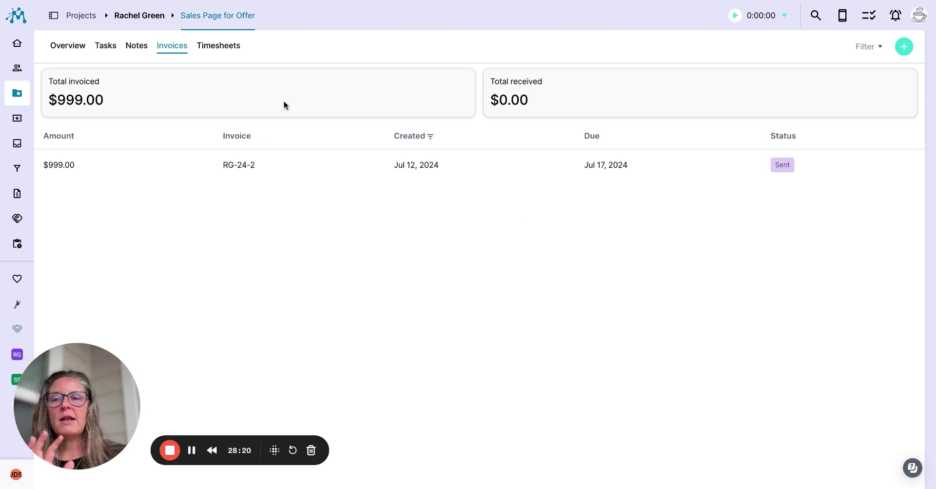
- Review the Sales Page for Offer overview and task board, and compare them with the client's A-Web Design Project tasks
{"action": "left_click", "coordinate": [68, 47]}
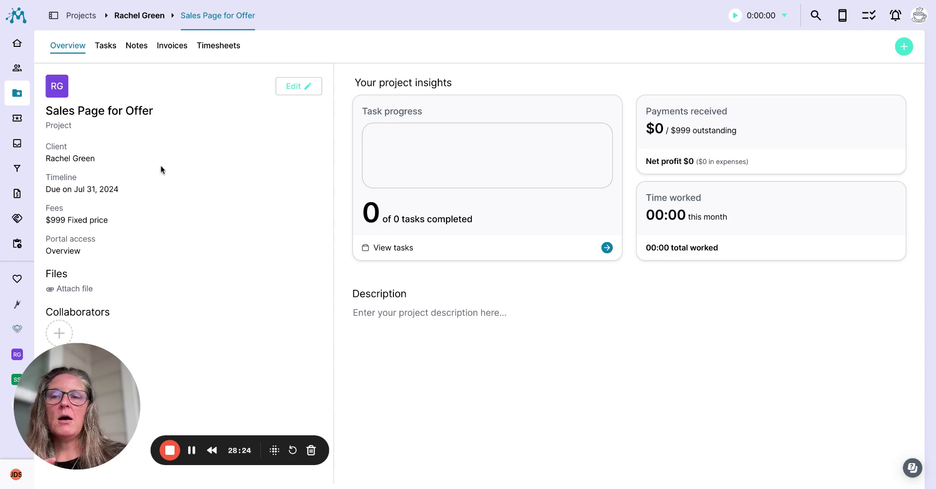
{"action": "left_click", "coordinate": [112, 46]}
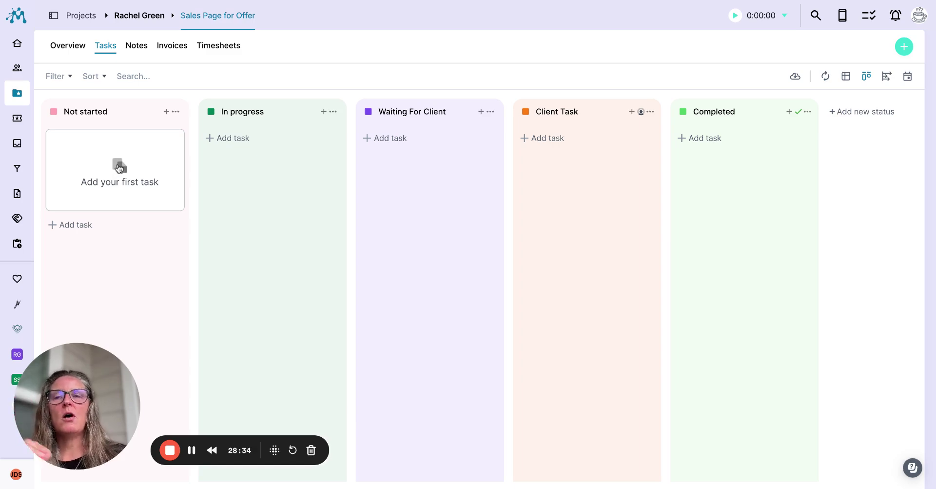
{"action": "left_click", "coordinate": [129, 16]}
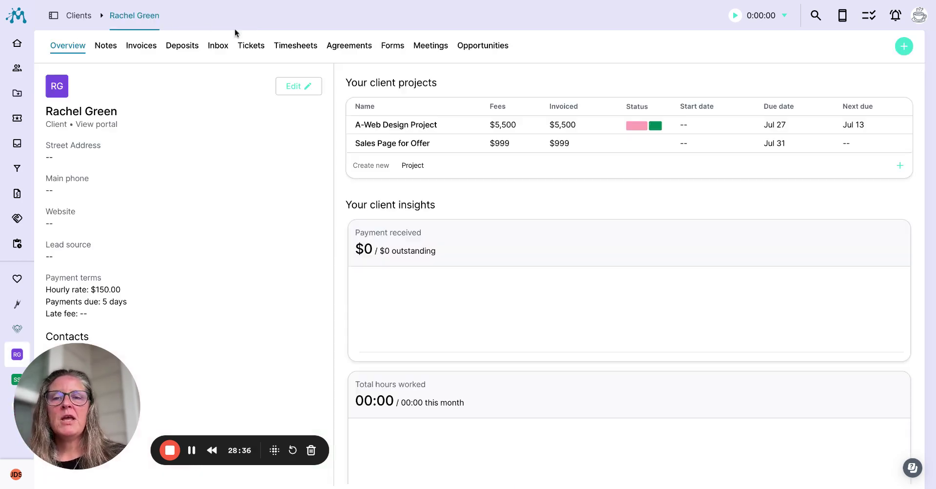
{"action": "left_click", "coordinate": [399, 125]}
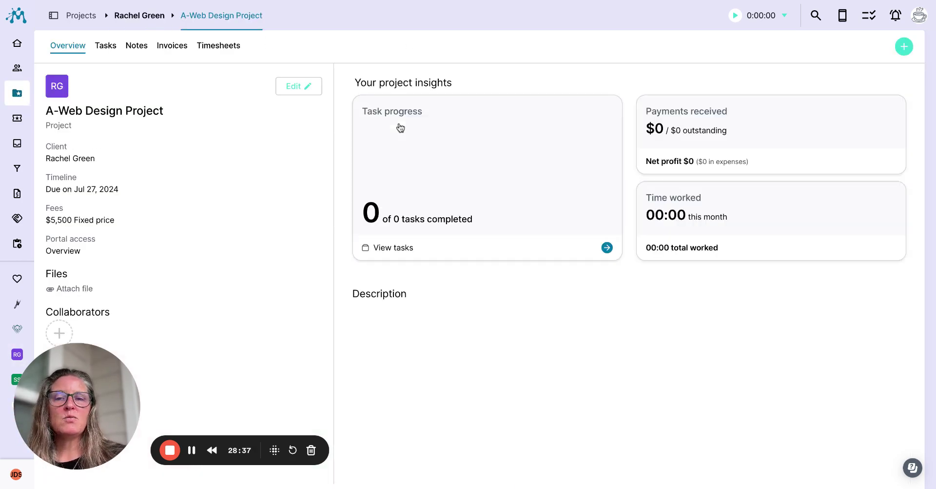
{"action": "left_click", "coordinate": [105, 45]}
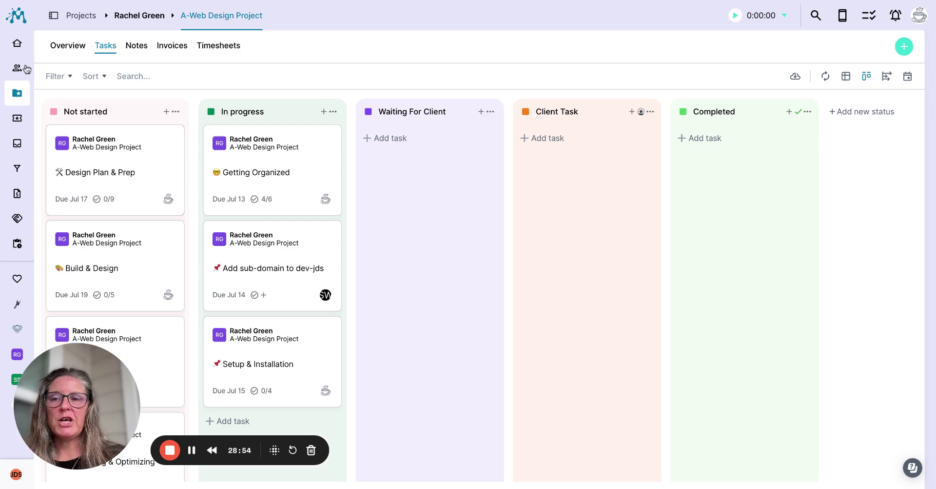
- Return to the Homebase overview and open the pipeline settings to view the list of stages
{"action": "left_click", "coordinate": [17, 43]}
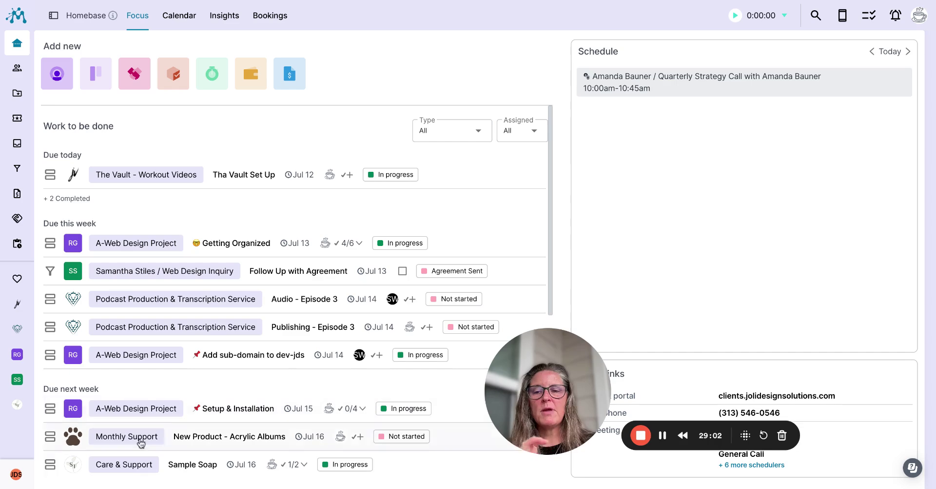
{"action": "left_click", "coordinate": [16, 474]}
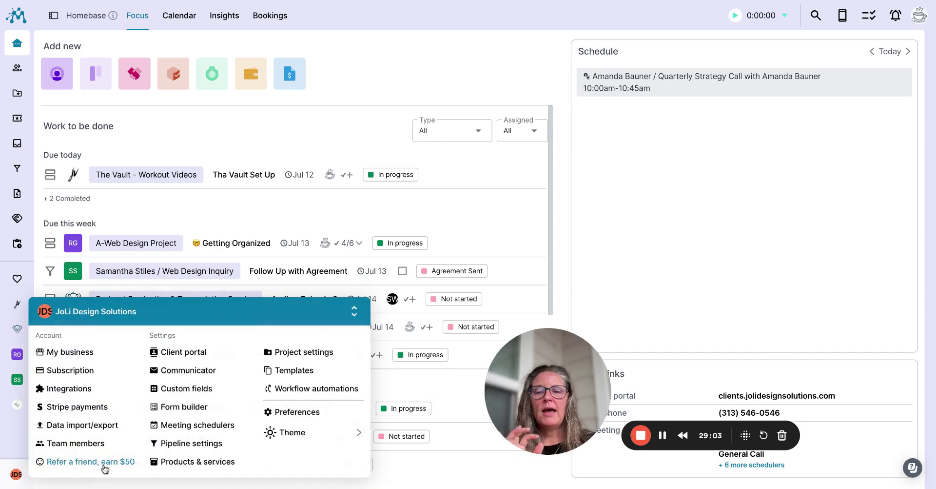
{"action": "left_click", "coordinate": [194, 444]}
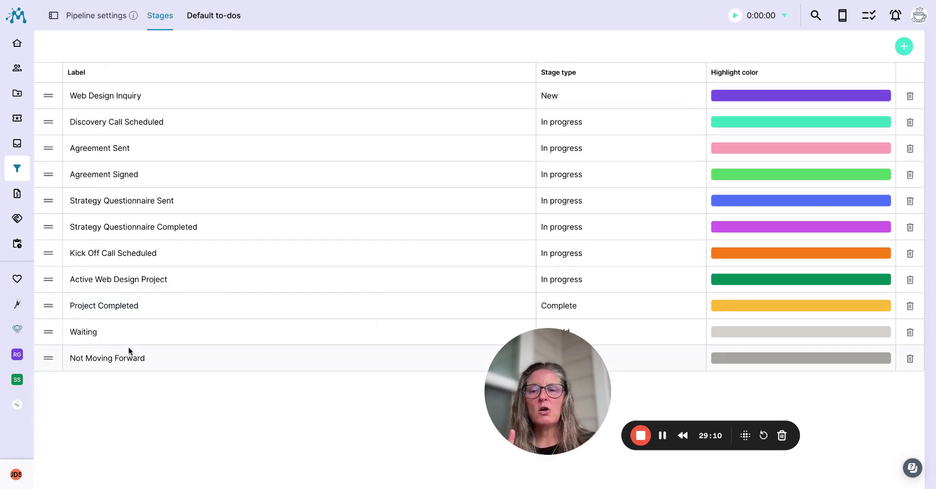